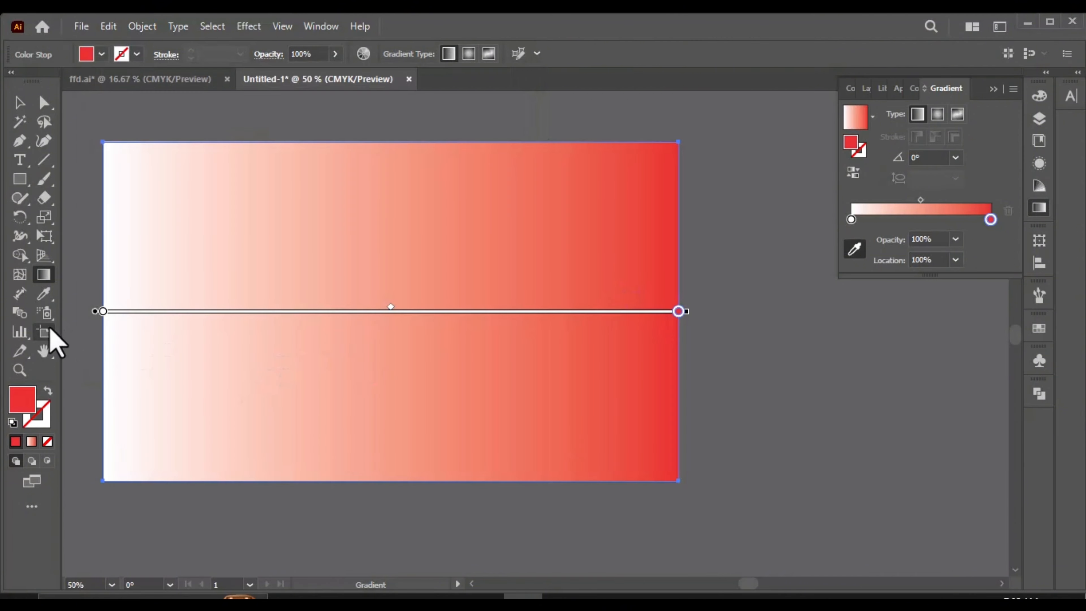
# - Change the background gradient's white stop to red and redraw the linear gradient vertically from the rectangle's upper edge to its lower edge
pyautogui.doubleClick(32, 400)
pyautogui.click(453, 131)
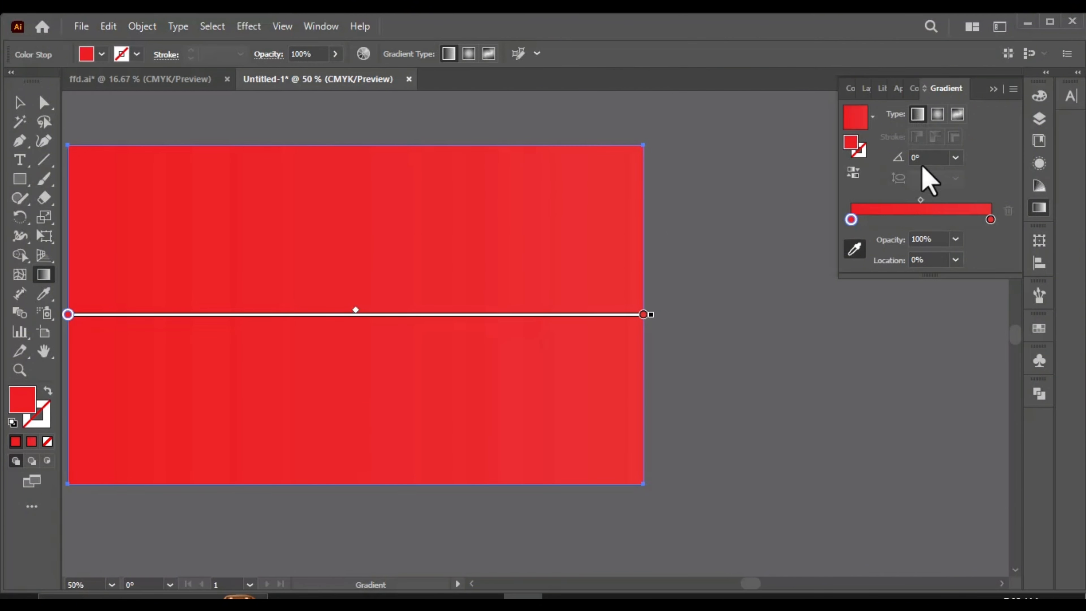
pyautogui.moveTo(417, 145); pyautogui.dragTo(422, 462)
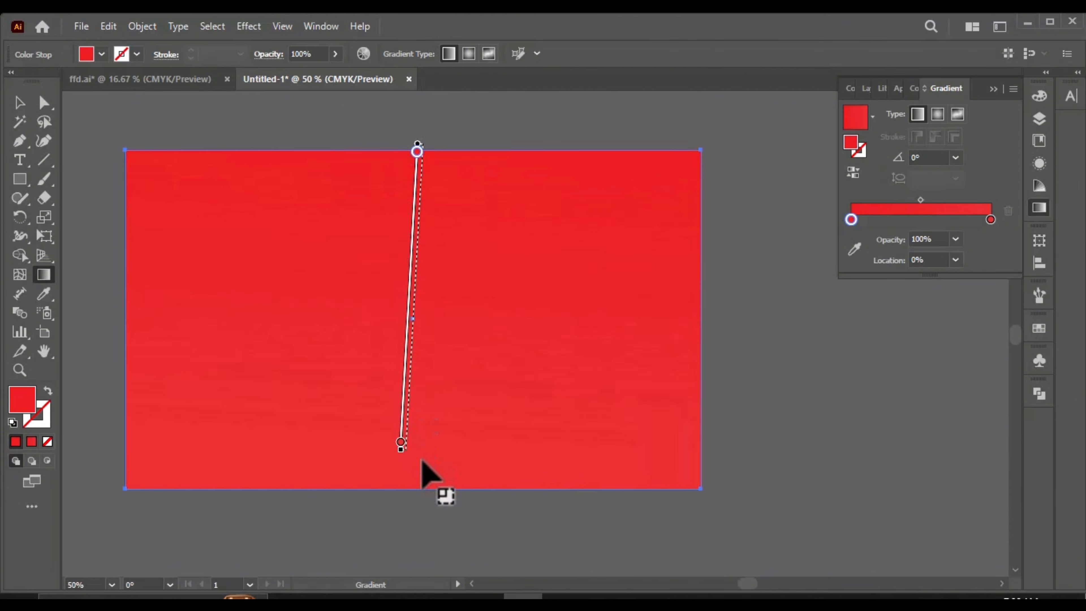
pyautogui.moveTo(406, 128); pyautogui.dragTo(419, 512)
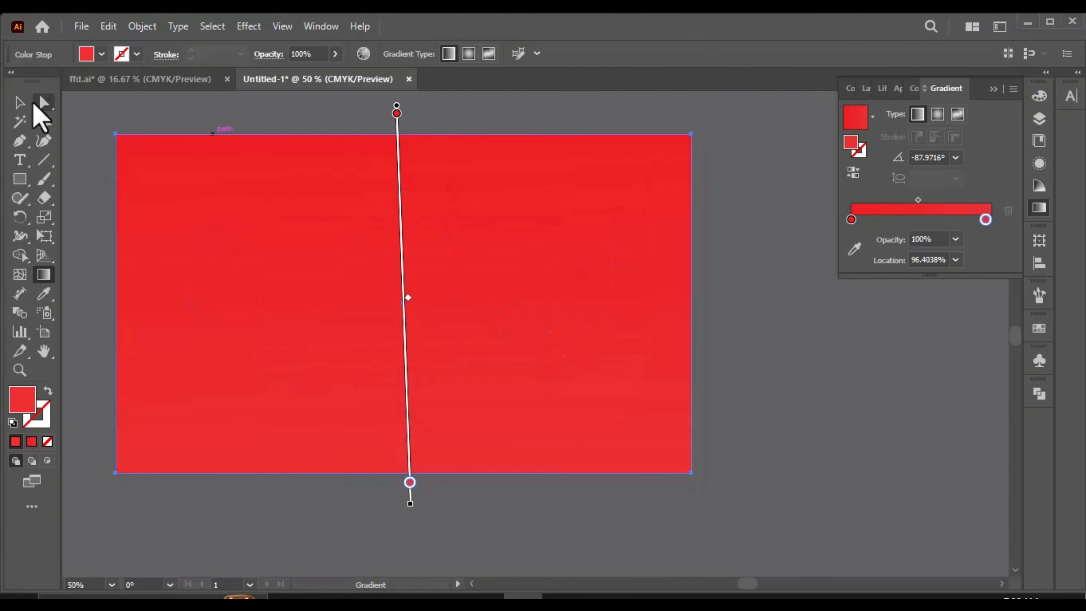
# - Lock the gradient background rectangle in the layer list
pyautogui.click(19, 102)
pyautogui.click(1039, 118)
pyautogui.click(862, 159)
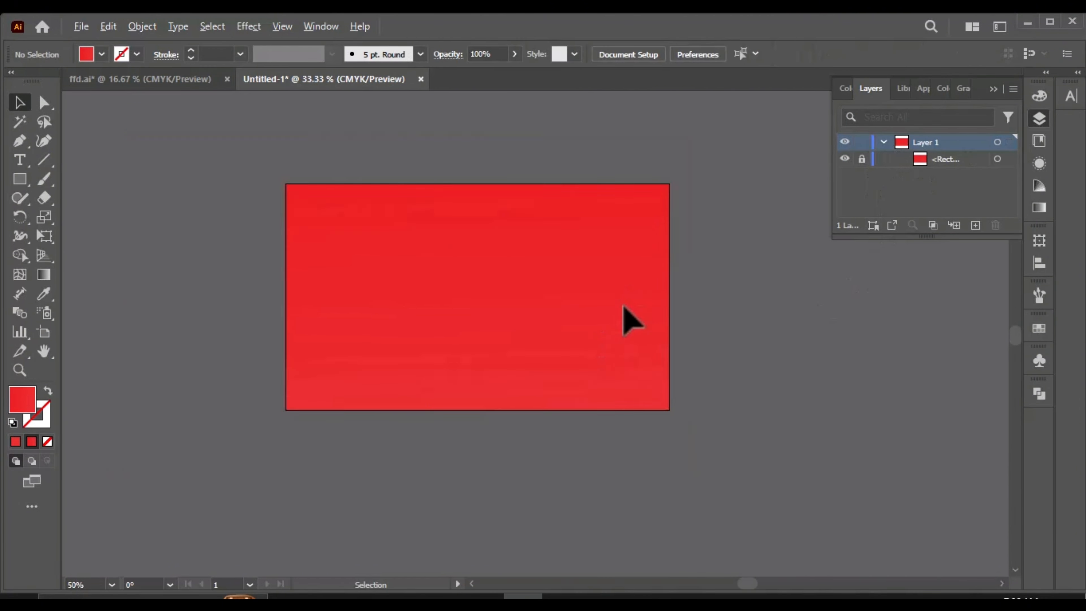
# - Show the rulers and place two vertical guides just inside the left and right edges of the red background
pyautogui.hotkey('ctrl', 'r')
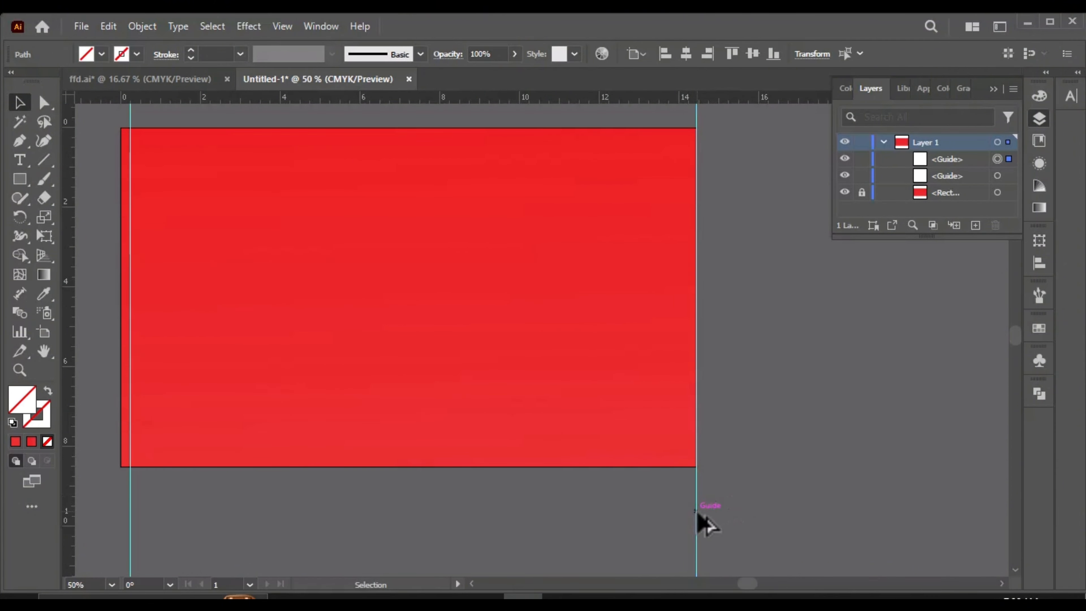
pyautogui.click(624, 492)
pyautogui.scroll(-1, 493, 350)
pyautogui.scroll(1, 564, 236)
pyautogui.scroll(-1, 401, 195)
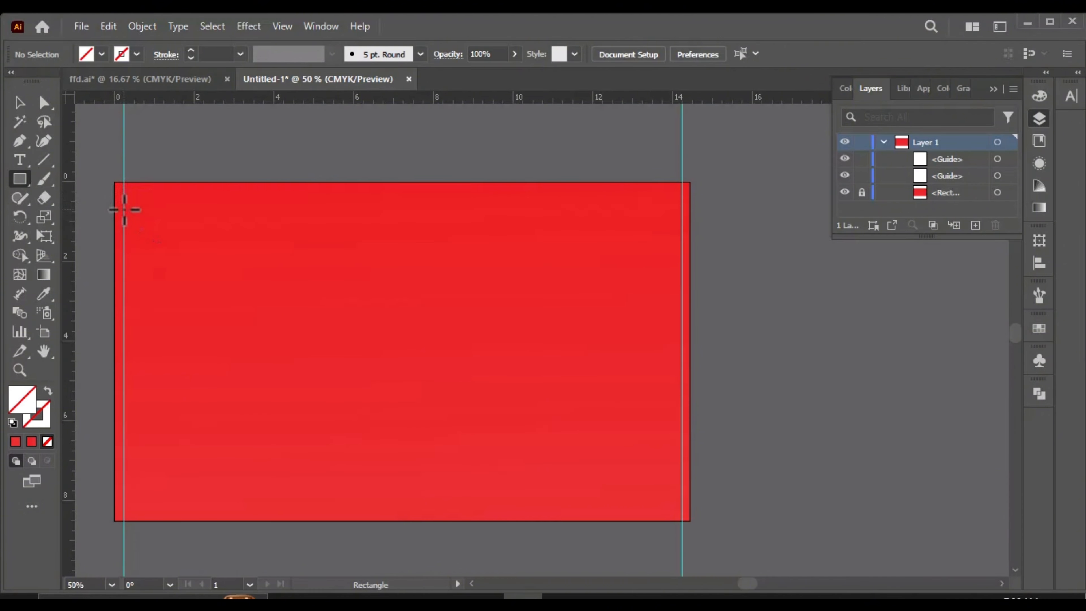
pyautogui.moveTo(143, 253); pyautogui.dragTo(143, 253)
pyautogui.moveTo(209, 297); pyautogui.dragTo(219, 315)
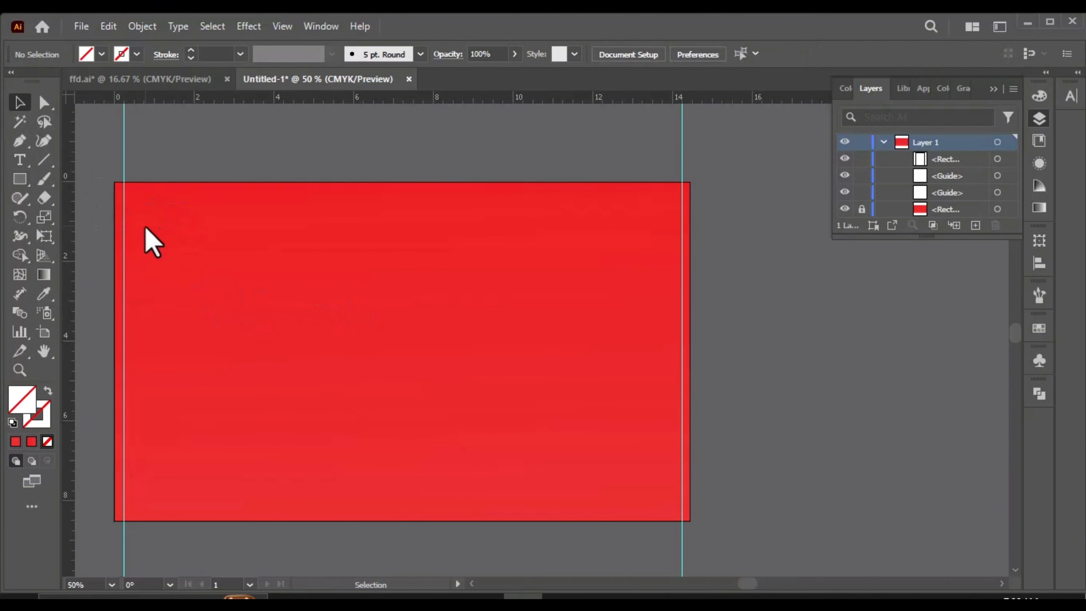
pyautogui.press('Delete')
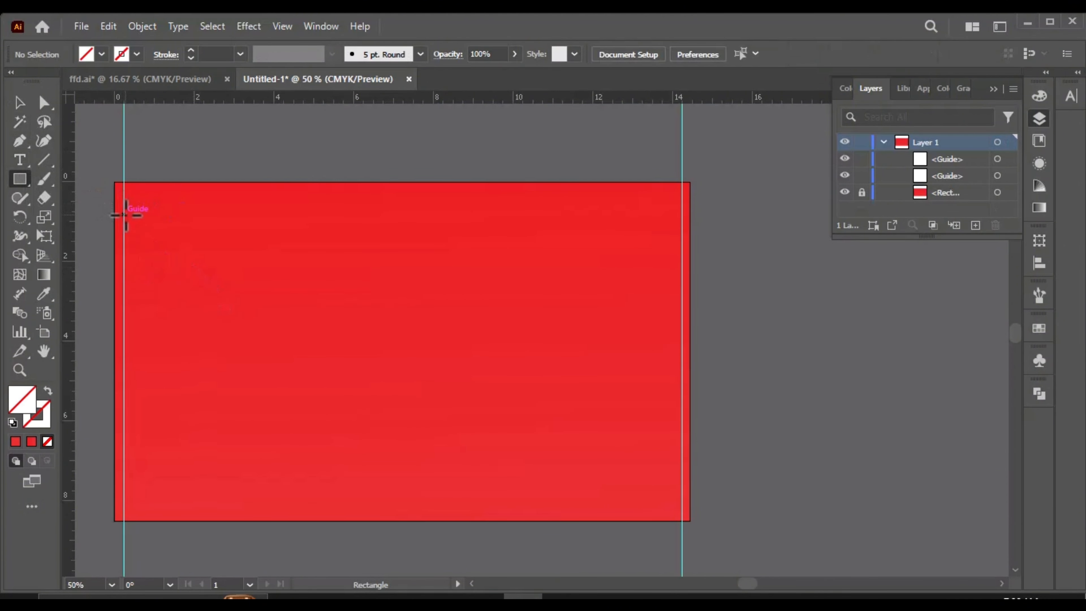
# - Draw an unfilled rectangle about 3 in high from the left guide in the background's upper half and give it a black stroke
pyautogui.moveTo(126, 214); pyautogui.dragTo(229, 332)
pyautogui.press('v')
pyautogui.click(19, 443)
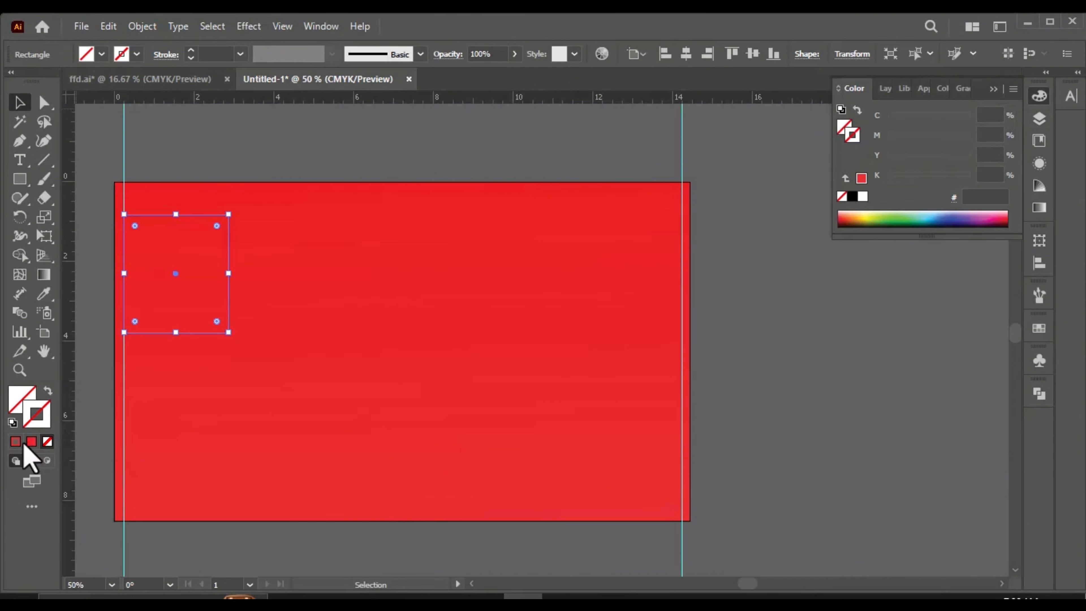
pyautogui.doubleClick(38, 417)
pyautogui.click(129, 326)
pyautogui.click(452, 138)
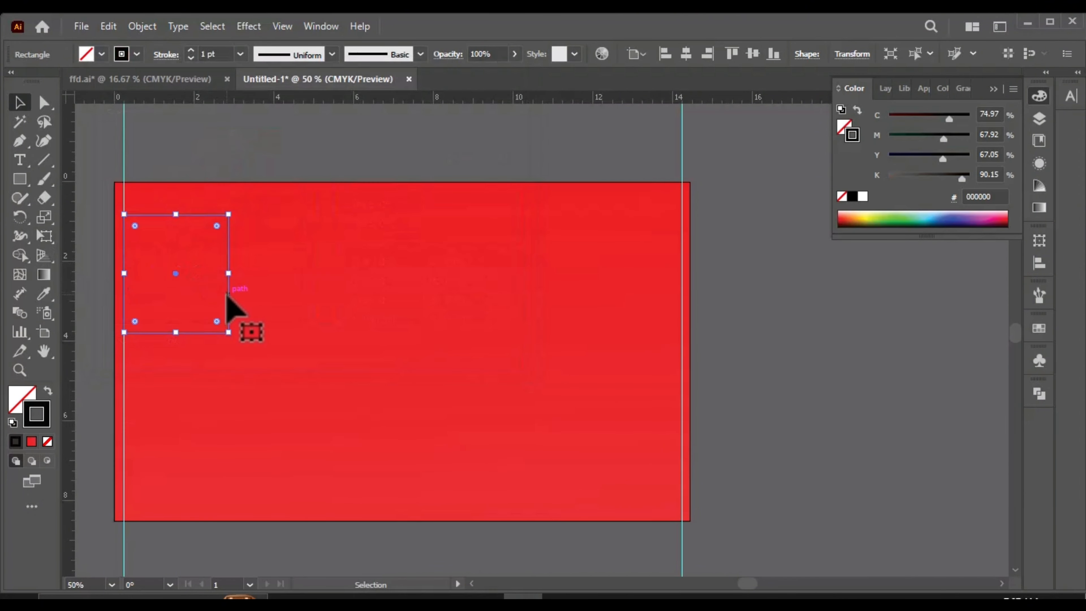
# - Duplicate the outlined rectangle into a touching row of five and stretch the row to fit between the two guides
pyautogui.hotkey('ctrl', 'd')
pyautogui.hotkey('ctrl', 'd')
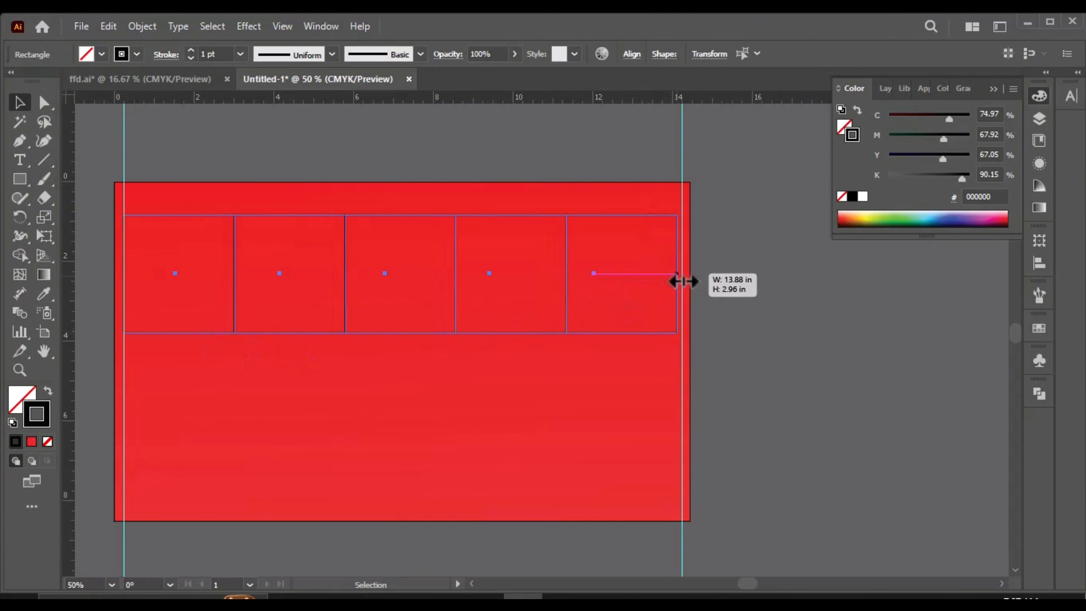
pyautogui.scroll(-1, 680, 287)
pyautogui.scroll(1, 541, 298)
pyautogui.scroll(-1, 231, 219)
pyautogui.scroll(1, 376, 205)
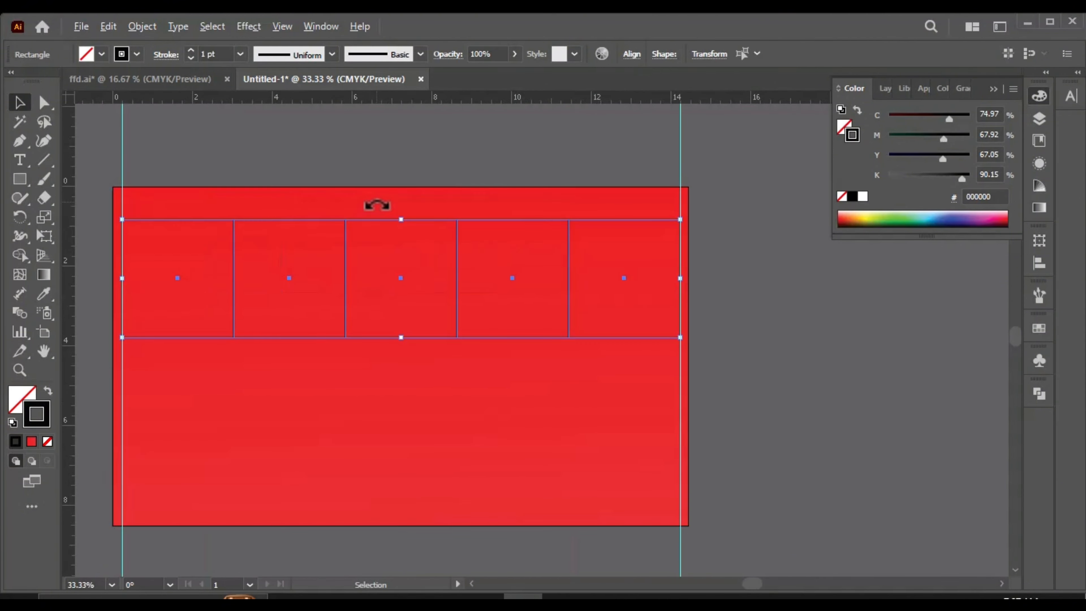
# - Place a copy of the five-rectangle row beside the red background, off the artboard
pyautogui.click(269, 149)
pyautogui.scroll(-1, 301, 264)
pyautogui.moveTo(513, 253); pyautogui.dragTo(192, 291)
pyautogui.scroll(-1, 177, 303)
pyautogui.scroll(1, 460, 283)
pyautogui.moveTo(312, 320); pyautogui.dragTo(709, 324)
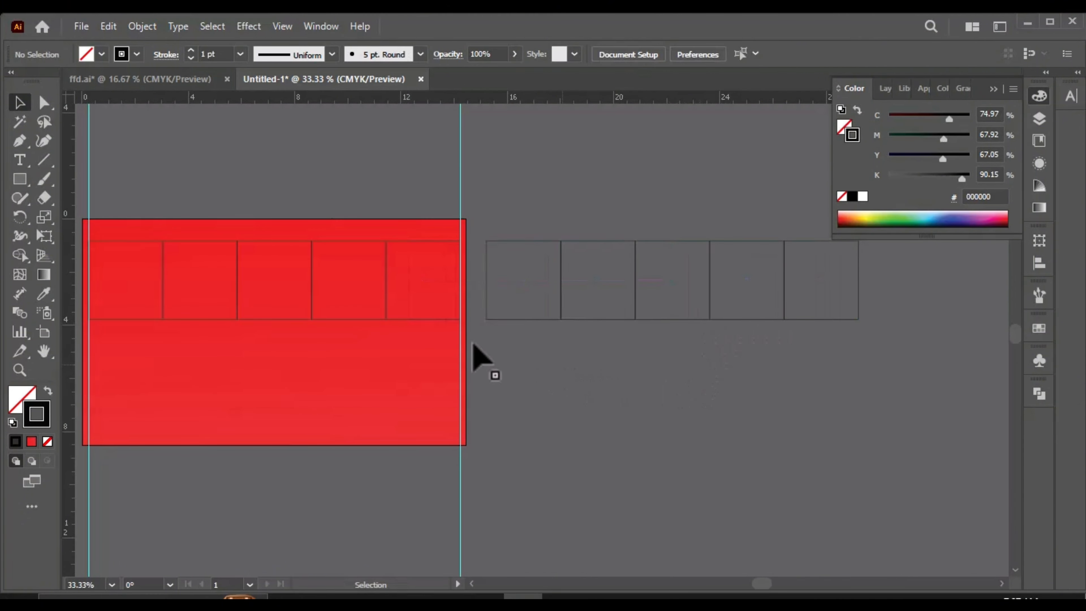
# - Set the stroke of the five rectangles on the red background to 2 pt and colour it yellow (F9EC00)
pyautogui.scroll(-1, 472, 343)
pyautogui.scroll(1, 402, 337)
pyautogui.click(239, 54)
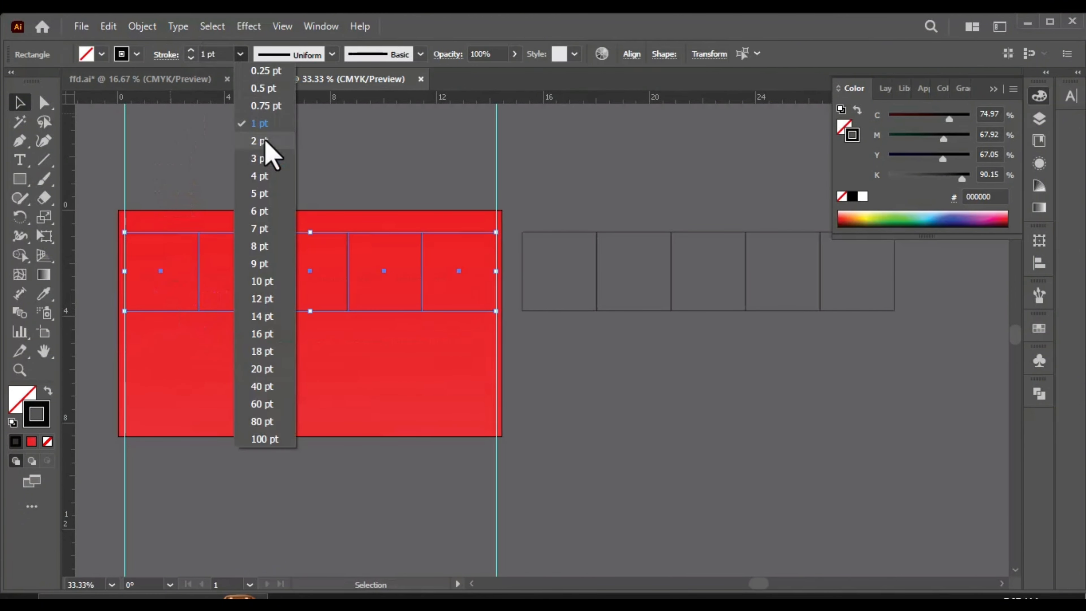
pyautogui.click(263, 143)
pyautogui.scroll(-1, 169, 245)
pyautogui.scroll(1, 105, 269)
pyautogui.doubleClick(38, 413)
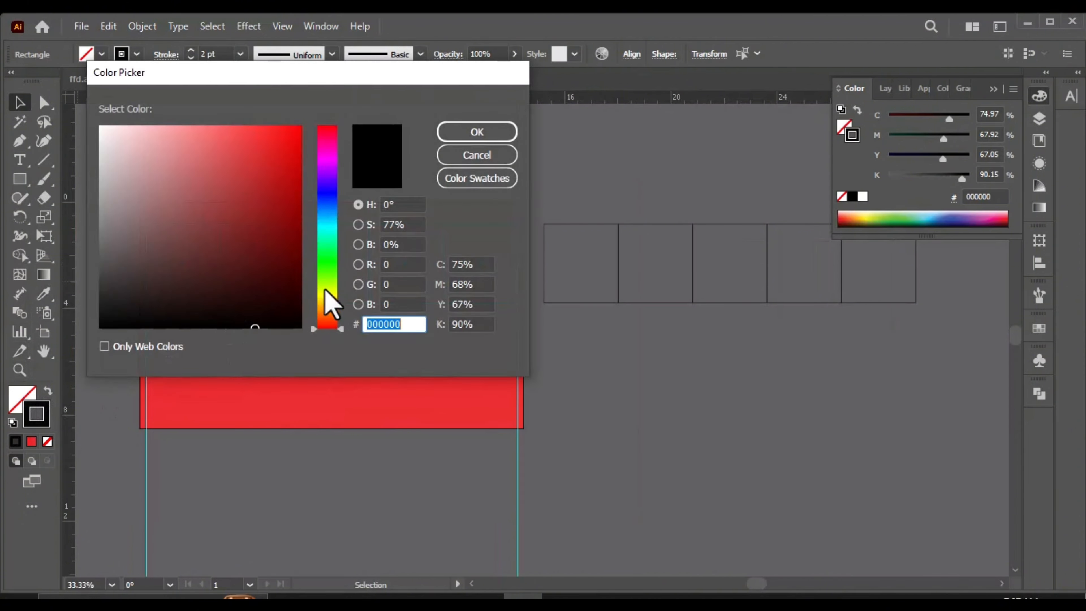
pyautogui.moveTo(328, 303); pyautogui.dragTo(326, 288)
pyautogui.click(500, 136)
pyautogui.scroll(-1, 355, 249)
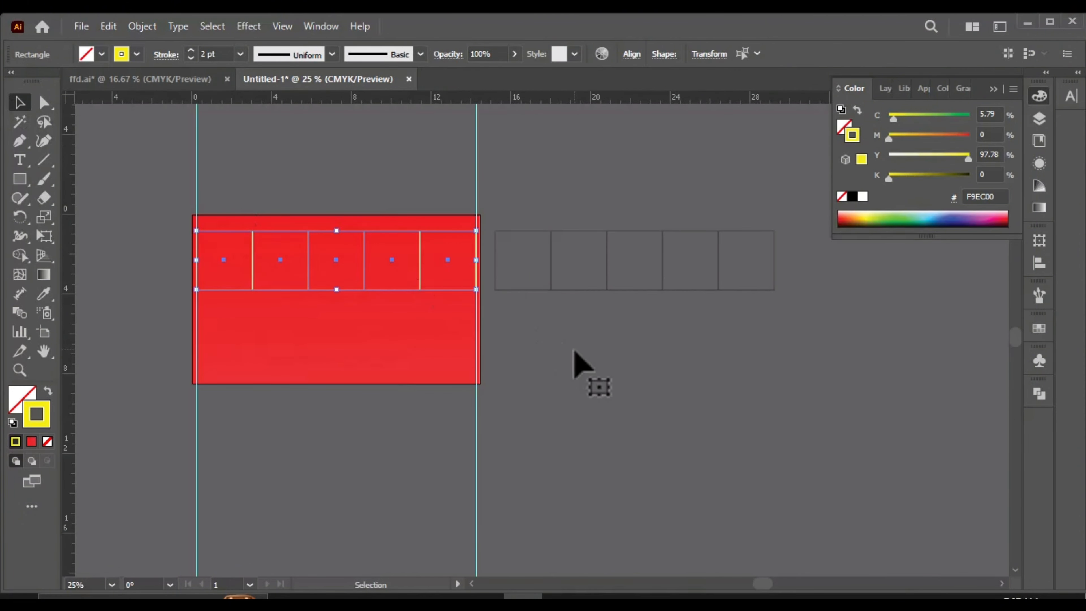
pyautogui.click(574, 350)
# - Copy the samosa, burger tray, fast-food platter, milkshake and chilli paneer photos from ffd.ai into the Untitled-1 document
pyautogui.scroll(1, 800, 281)
pyautogui.click(186, 78)
pyautogui.scroll(1, 743, 357)
pyautogui.keyDown('shift'); pyautogui.click(577, 253); pyautogui.keyUp('shift')
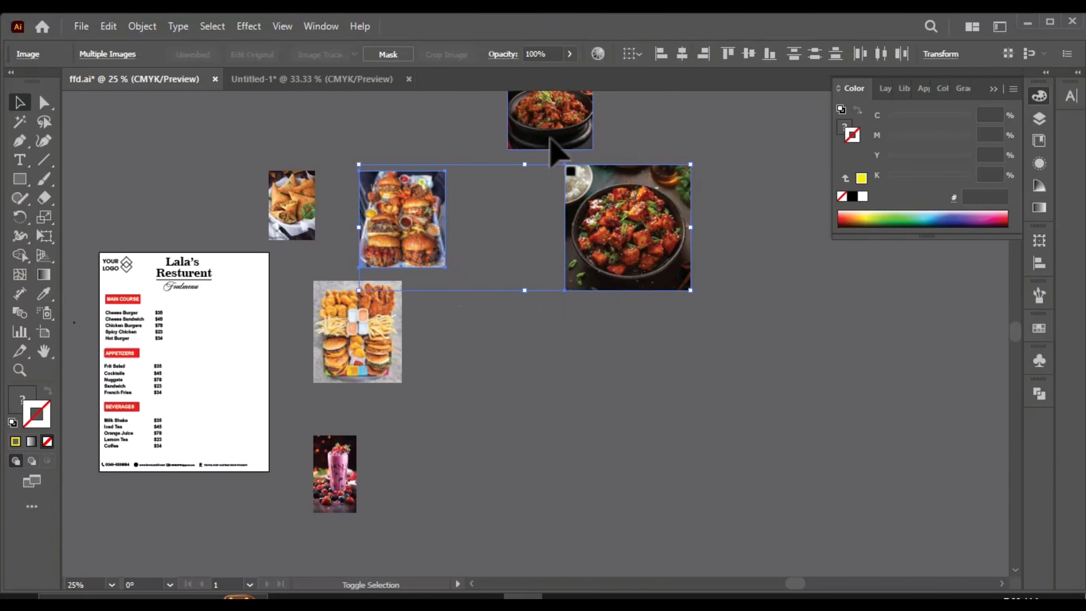
pyautogui.keyDown('shift'); pyautogui.click(551, 139); pyautogui.keyUp('shift')
pyautogui.keyDown('shift'); pyautogui.doubleClick(299, 227); pyautogui.keyUp('shift')
pyautogui.doubleClick(436, 446)
pyautogui.moveTo(436, 446); pyautogui.dragTo(349, 321)
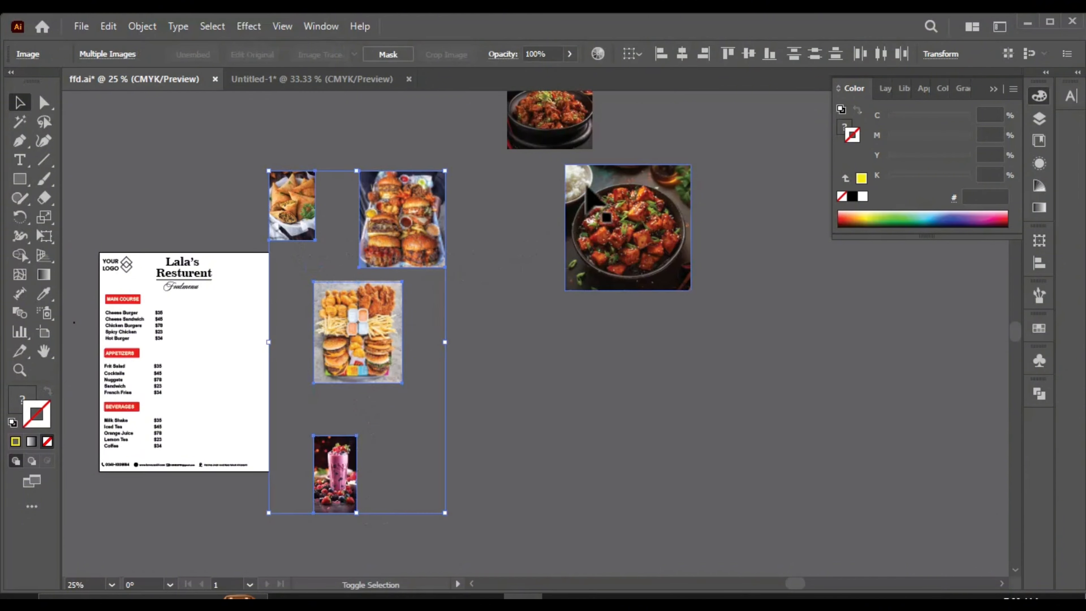
pyautogui.keyDown('shift'); pyautogui.click(632, 257); pyautogui.keyUp('shift')
pyautogui.moveTo(632, 257); pyautogui.dragTo(599, 357)
pyautogui.scroll(-2, 554, 312)
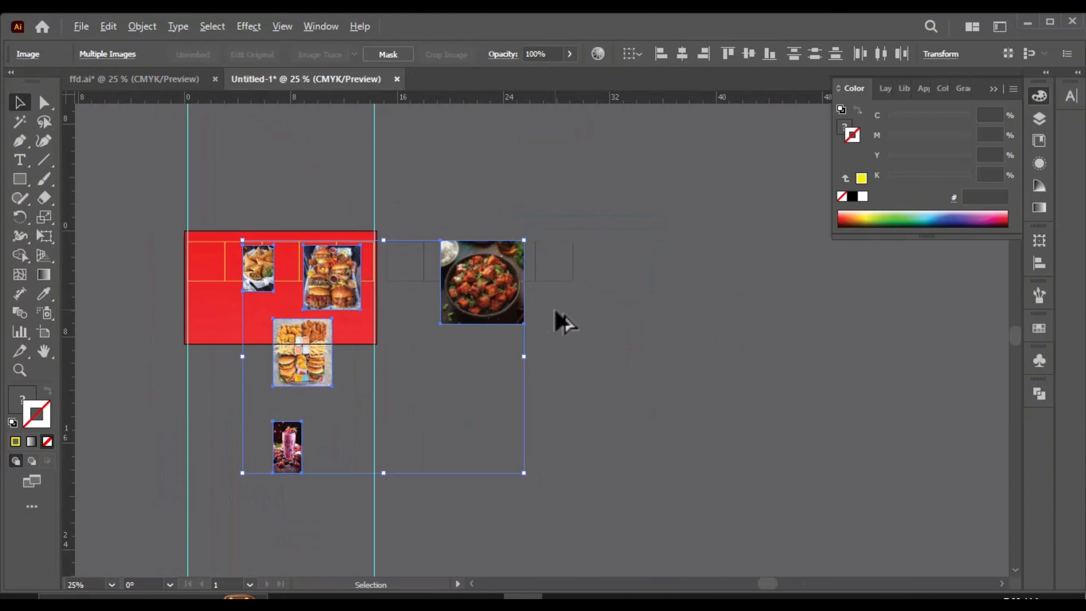
# - Move the five pasted photos away from the red artboard into the empty area beyond the outlined rectangle row
pyautogui.scroll(1, 555, 311)
pyautogui.moveTo(478, 314); pyautogui.dragTo(944, 381)
pyautogui.scroll(2, 622, 308)
pyautogui.click(529, 203)
# - Position the enlarged samosa photo over the last rectangle of the off-artboard row and bring that rectangle to the front
pyautogui.scroll(1, 529, 203)
pyautogui.click(561, 376)
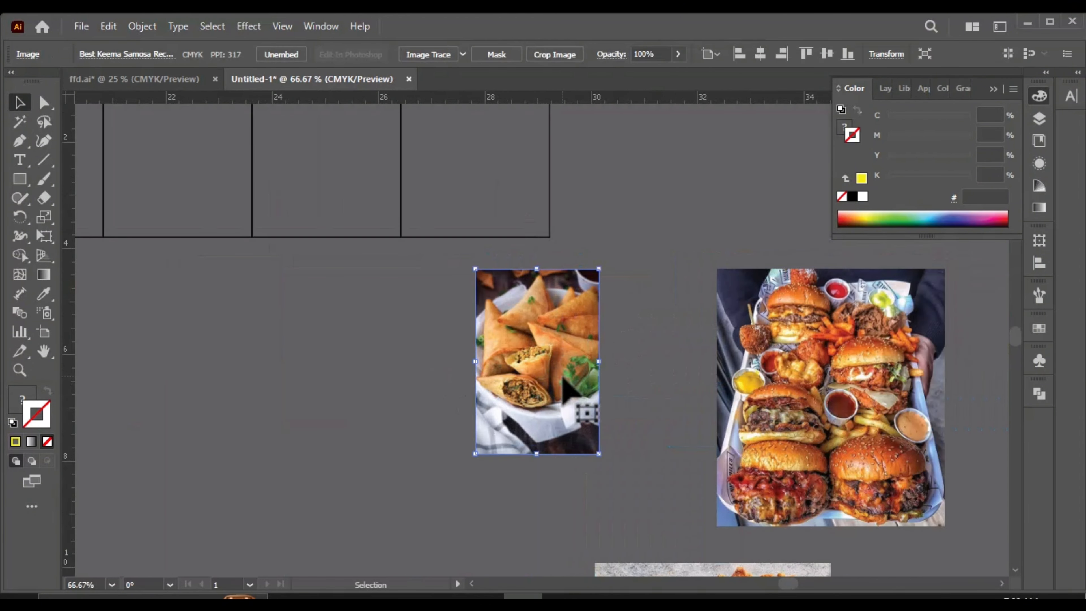
pyautogui.moveTo(562, 379); pyautogui.dragTo(615, 229)
pyautogui.scroll(-1, 548, 342)
pyautogui.click(487, 261)
pyautogui.rightClick(487, 260)
pyautogui.moveTo(564, 516)
pyautogui.click(684, 513)
pyautogui.click(552, 372)
pyautogui.moveTo(575, 301); pyautogui.dragTo(499, 297)
# - Bring the other four rectangles of the off-artboard row to the front
pyautogui.moveTo(415, 324); pyautogui.dragTo(129, 232)
pyautogui.rightClick(160, 237)
pyautogui.moveTo(271, 510)
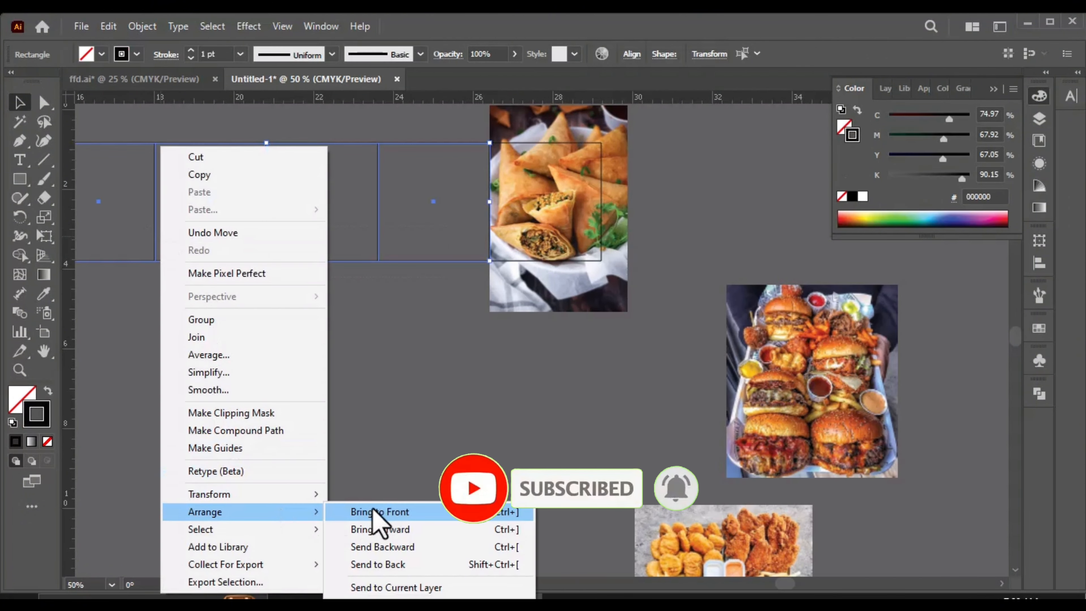
pyautogui.click(373, 511)
# - Scale the burger tray photo down and fit it over the fourth rectangle of the off-artboard row
pyautogui.click(573, 398)
pyautogui.moveTo(842, 383); pyautogui.dragTo(375, 420)
pyautogui.moveTo(436, 320); pyautogui.dragTo(357, 406)
pyautogui.moveTo(309, 467); pyautogui.dragTo(484, 194)
pyautogui.hotkey('ctrl', '=')
pyautogui.hotkey('ctrl', '=')
pyautogui.moveTo(467, 239); pyautogui.dragTo(442, 247)
pyautogui.hotkey('ctrl', '-')
pyautogui.hotkey('ctrl', '-')
# - Make clipping masks that crop the samosa and burger tray photos to their rectangles
pyautogui.rightClick(569, 376)
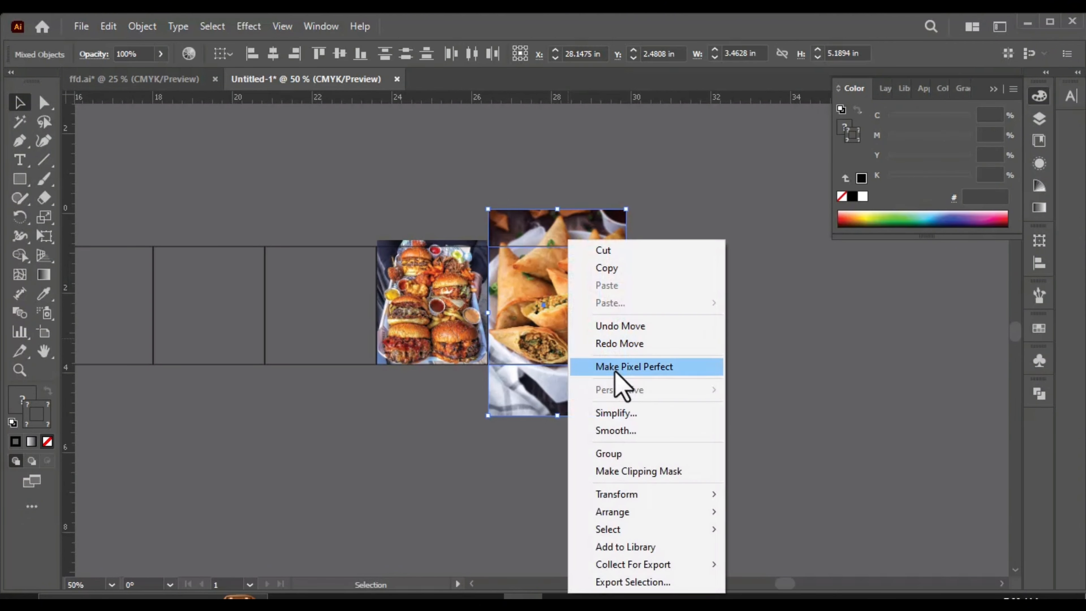
pyautogui.click(638, 471)
pyautogui.rightClick(438, 338)
pyautogui.click(462, 471)
pyautogui.hotkey('ctrl', '=')
pyautogui.hotkey('ctrl', '=')
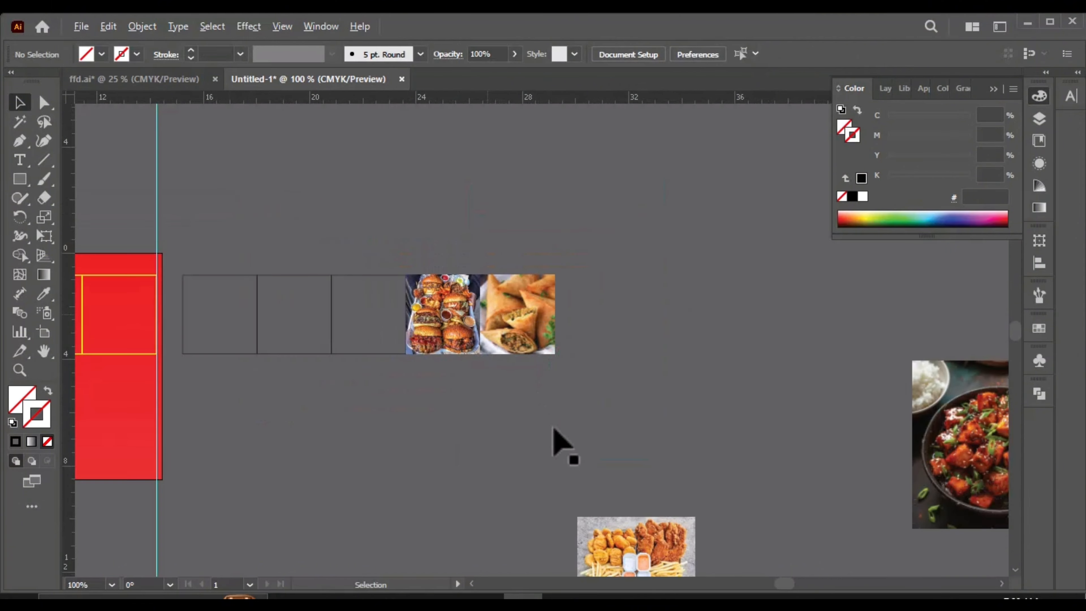
# - Scale the fast-food platter photo down and fit it over the third rectangle so it fully covers the frame
pyautogui.scroll(-1, 553, 426)
pyautogui.moveTo(594, 502); pyautogui.dragTo(413, 393)
pyautogui.scroll(2, 413, 389)
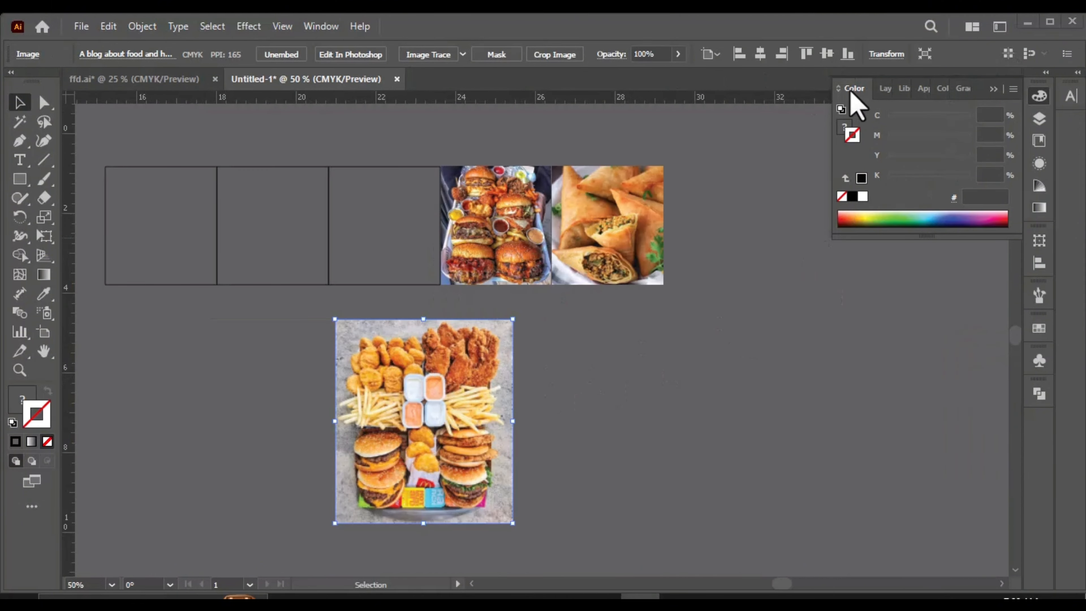
pyautogui.moveTo(513, 319); pyautogui.dragTo(446, 396)
pyautogui.moveTo(356, 466); pyautogui.dragTo(350, 232)
pyautogui.scroll(4, 350, 232)
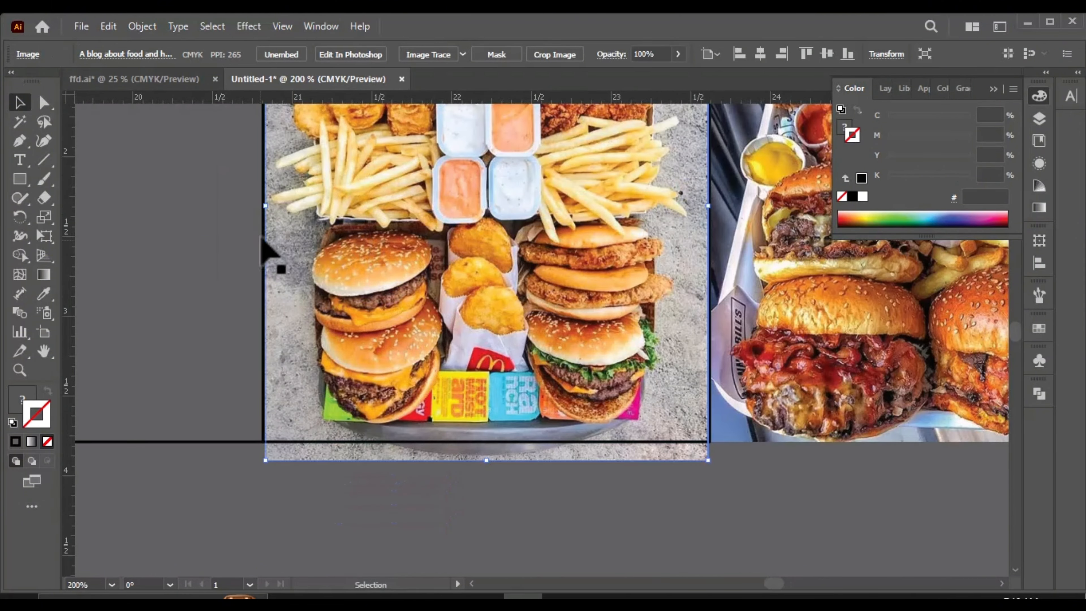
pyautogui.moveTo(264, 205); pyautogui.dragTo(255, 206)
pyautogui.scroll(-1, 442, 329)
pyautogui.click(550, 486)
pyautogui.hotkey('ctrl', 'z')
pyautogui.hotkey('ctrl', 'shift', 'z')
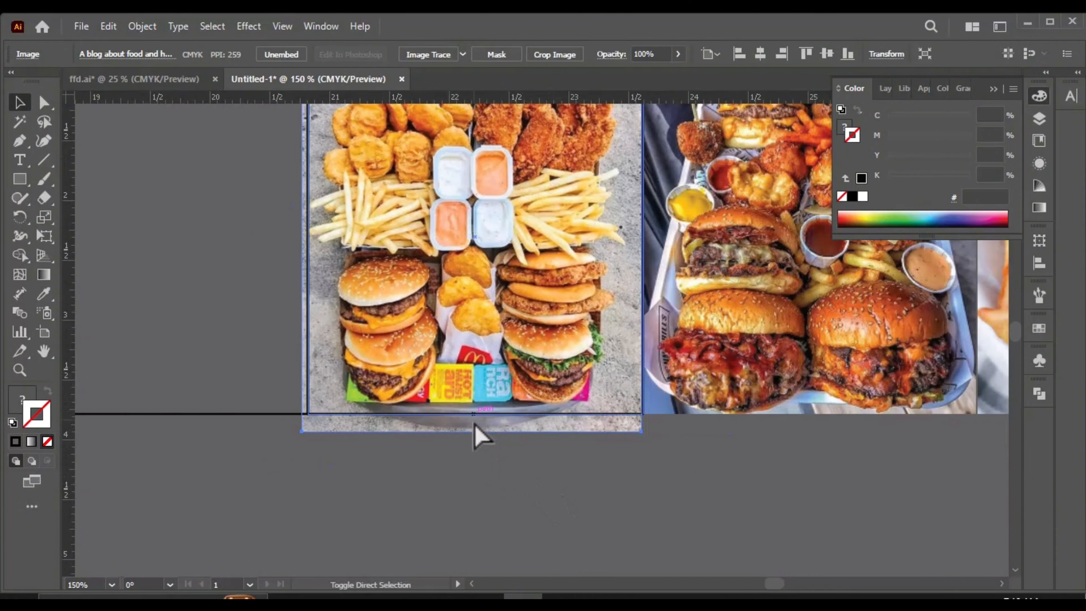
# - Make a clipping mask that crops the fast-food platter photo to the third rectangle
pyautogui.moveTo(483, 447); pyautogui.dragTo(480, 382)
pyautogui.rightClick(481, 381)
pyautogui.click(555, 260)
pyautogui.scroll(-2, 575, 395)
pyautogui.click(584, 428)
# - Open the burger tray clip group and slightly enlarge the photo inside its mask
pyautogui.scroll(5, 612, 353)
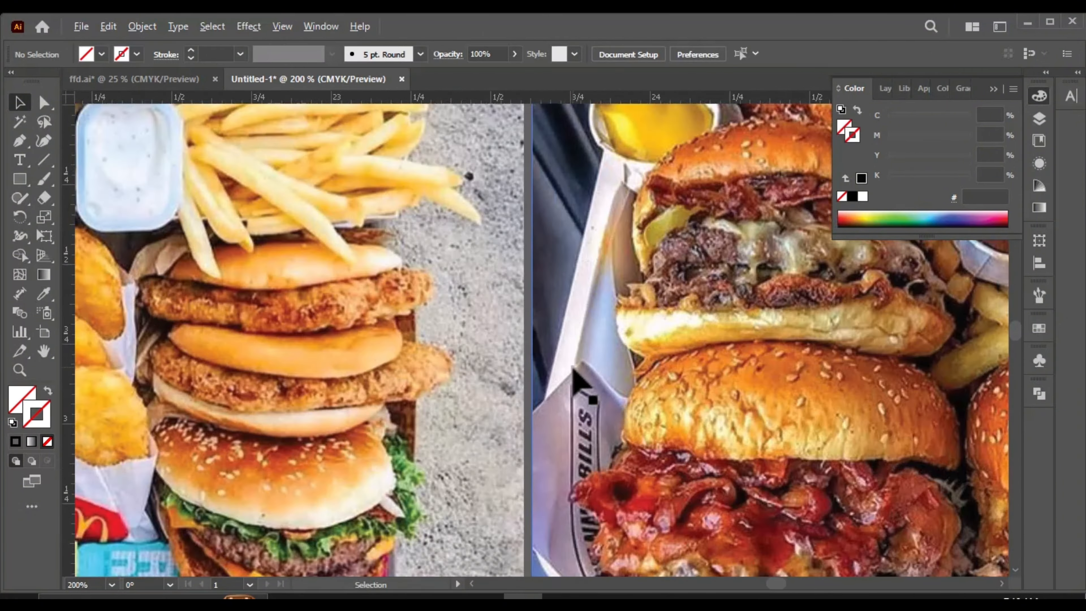
pyautogui.scroll(-4, 470, 391)
pyautogui.scroll(3, 522, 224)
pyautogui.scroll(-5, 440, 262)
pyautogui.scroll(4, 478, 338)
pyautogui.doubleClick(467, 391)
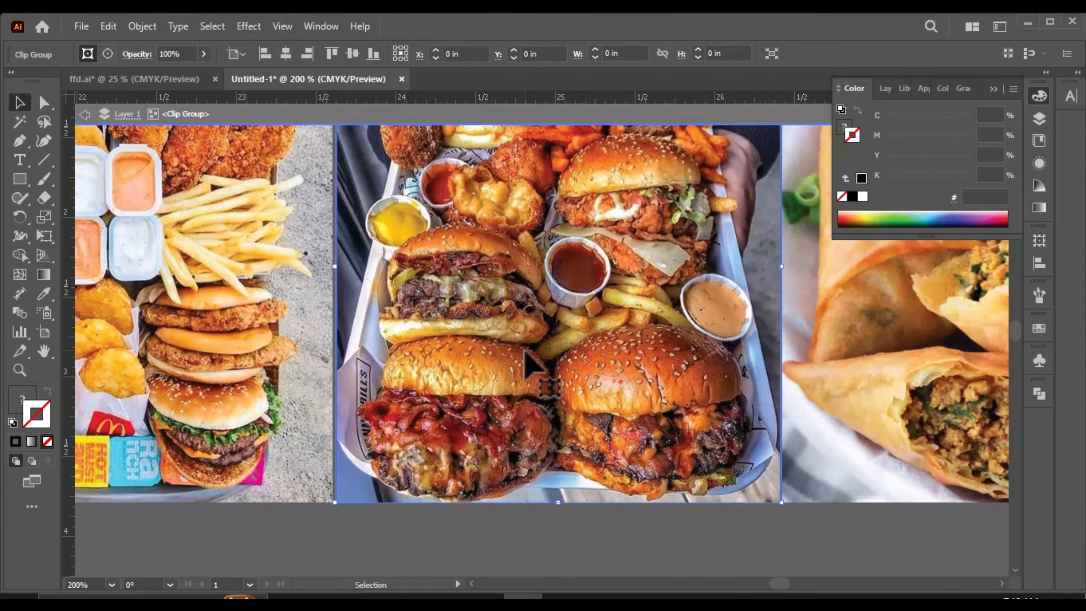
pyautogui.doubleClick(467, 393)
pyautogui.press('Escape')
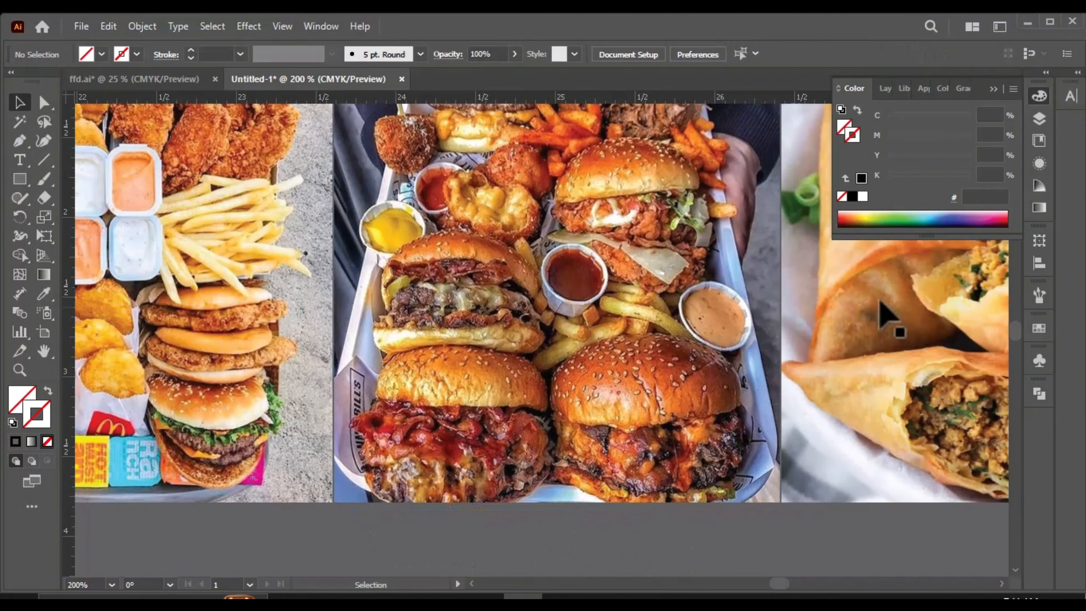
# - Enlarge the masked burger tray photo again from its upper-right corner to close the gap beside the samosa photo
pyautogui.scroll(10, 642, 239)
pyautogui.scroll(-5, 545, 258)
pyautogui.doubleClick(545, 274)
pyautogui.click(540, 271)
pyautogui.scroll(-3, 511, 218)
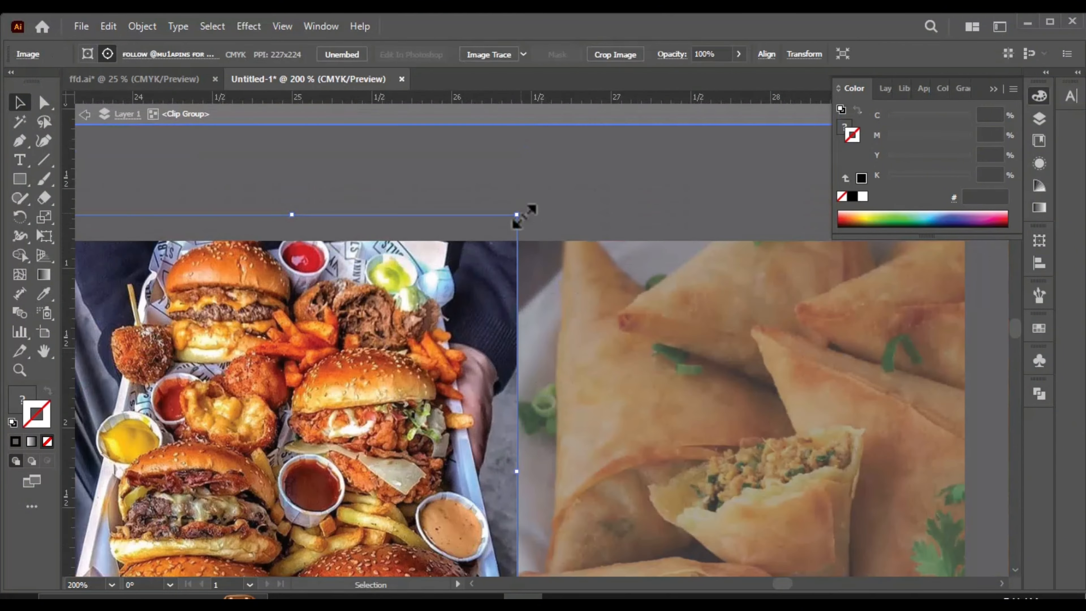
pyautogui.moveTo(518, 214); pyautogui.dragTo(524, 176)
pyautogui.click(525, 176)
pyautogui.scroll(-3, 524, 182)
pyautogui.scroll(3, 538, 257)
pyautogui.scroll(-5, 543, 321)
pyautogui.scroll(6, 539, 342)
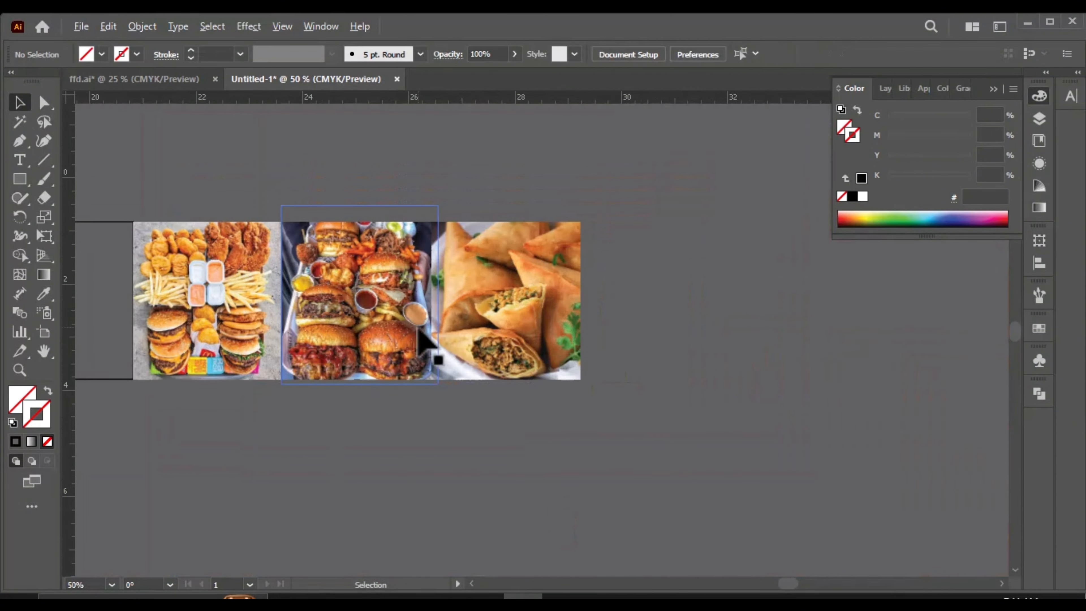
# - Scale the chilli paneer photo to about 3.15 in square and position it over the second rectangle of the row
pyautogui.scroll(-3, 470, 342)
pyautogui.scroll(2, 231, 355)
pyautogui.scroll(-4, 535, 320)
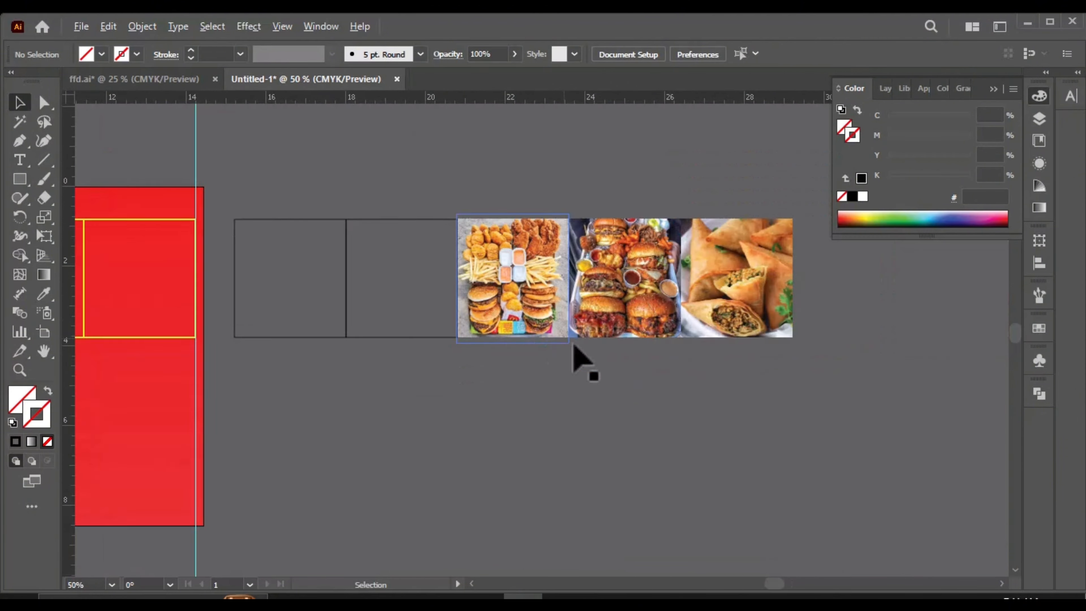
pyautogui.moveTo(780, 338); pyautogui.dragTo(419, 301)
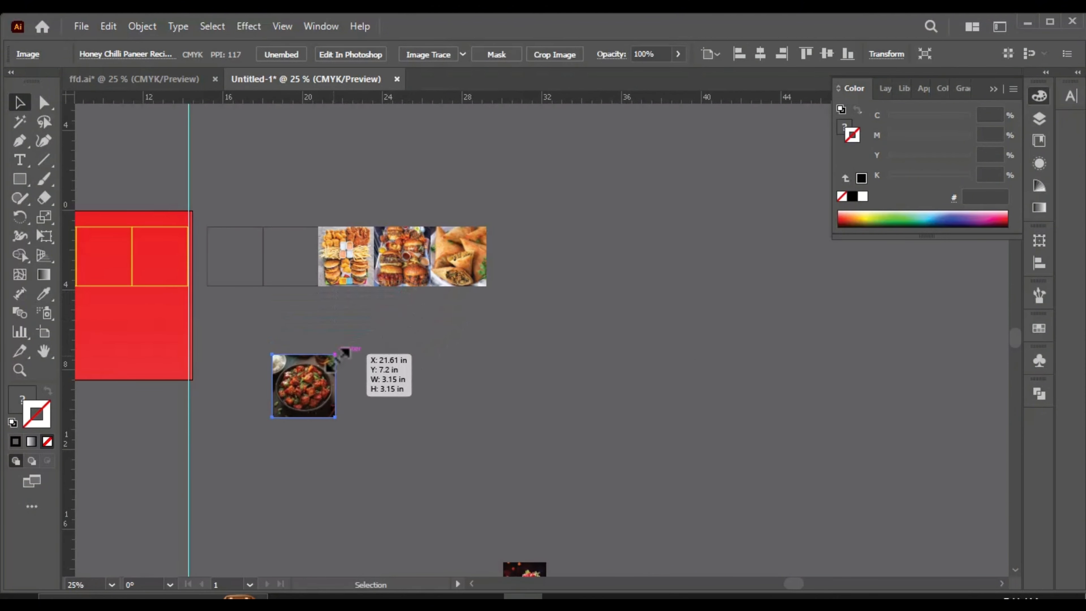
pyautogui.scroll(2, 284, 335)
pyautogui.moveTo(320, 430); pyautogui.dragTo(293, 173)
pyautogui.scroll(3, 315, 154)
pyautogui.moveTo(345, 232); pyautogui.dragTo(355, 231)
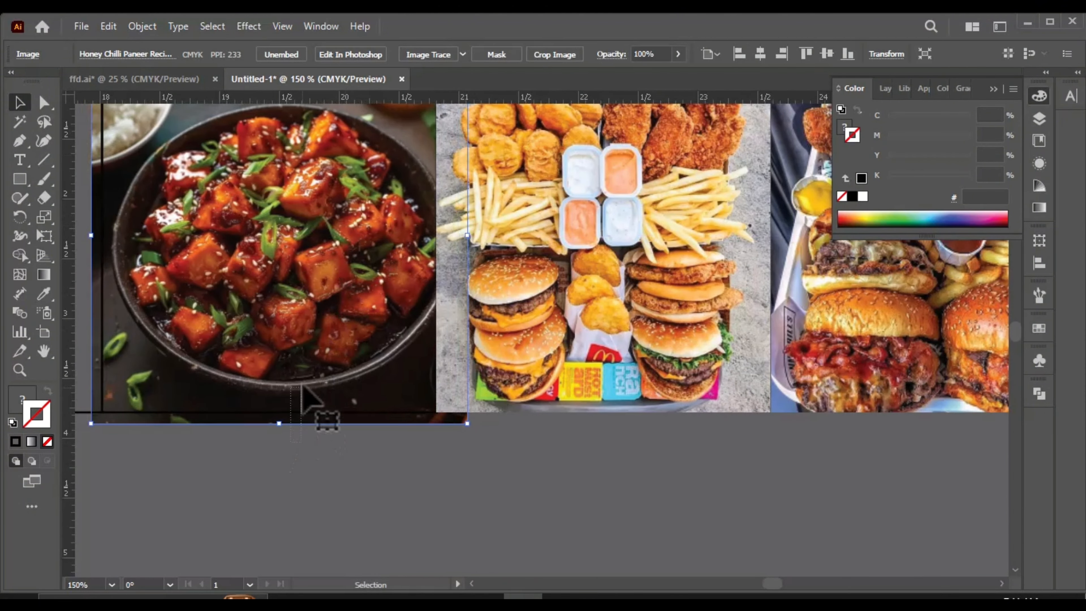
# - Make a clipping mask that crops the chilli paneer photo to the second rectangle
pyautogui.moveTo(301, 387); pyautogui.dragTo(317, 379)
pyautogui.rightClick(327, 373)
pyautogui.click(376, 251)
pyautogui.click(421, 445)
pyautogui.scroll(-2, 432, 381)
pyautogui.scroll(6, 291, 238)
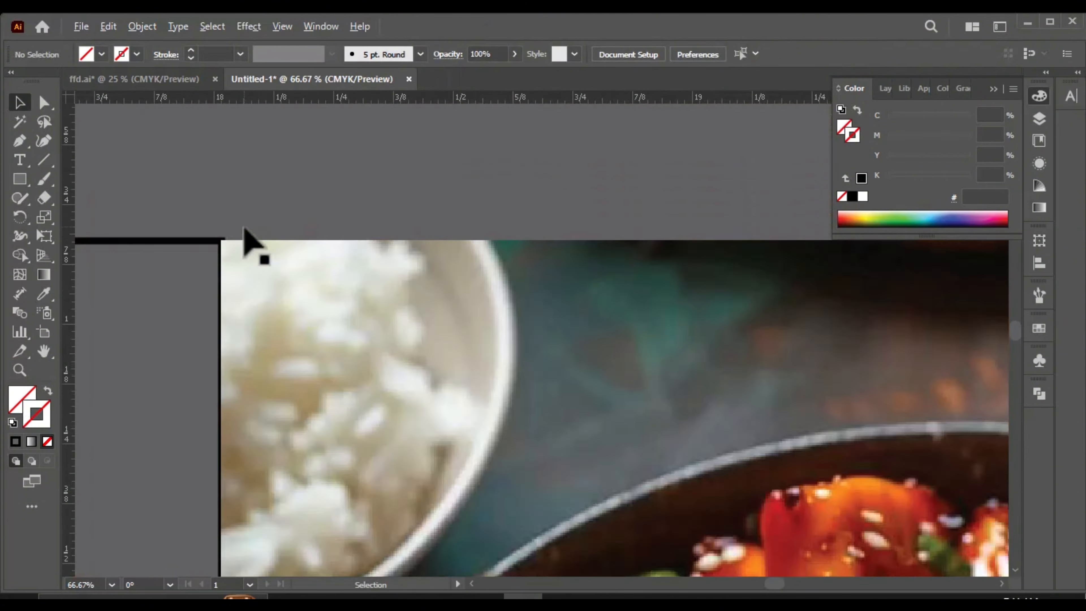
# - Scale the berry smoothie photo to about 3.03 by 5.41 in and position it over the first rectangle of the row
pyautogui.scroll(-4, 265, 236)
pyautogui.moveTo(534, 555); pyautogui.dragTo(339, 310)
pyautogui.scroll(6, 338, 311)
pyautogui.moveTo(487, 134); pyautogui.dragTo(538, 99)
pyautogui.scroll(-1, 393, 295)
pyautogui.moveTo(399, 311); pyautogui.dragTo(357, 309)
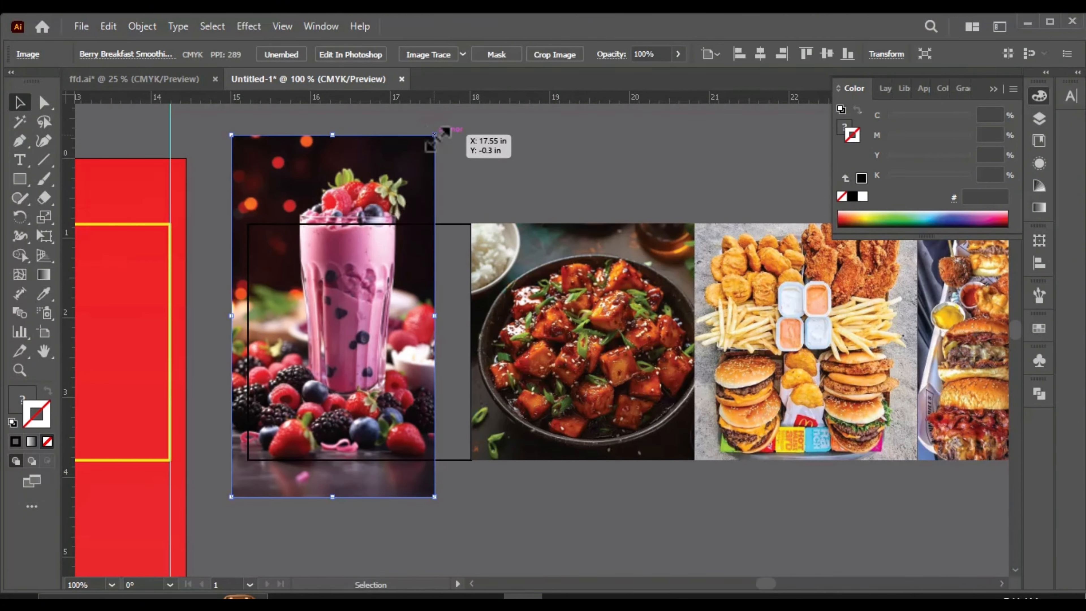
pyautogui.moveTo(435, 135); pyautogui.dragTo(474, 158)
pyautogui.moveTo(358, 329); pyautogui.dragTo(375, 433)
pyautogui.scroll(-2, 389, 351)
pyautogui.scroll(1, 402, 430)
# - Make a clipping mask that crops the berry smoothie photo to the first rectangle
pyautogui.click(462, 478)
pyautogui.moveTo(475, 246); pyautogui.dragTo(397, 299)
pyautogui.rightClick(360, 305)
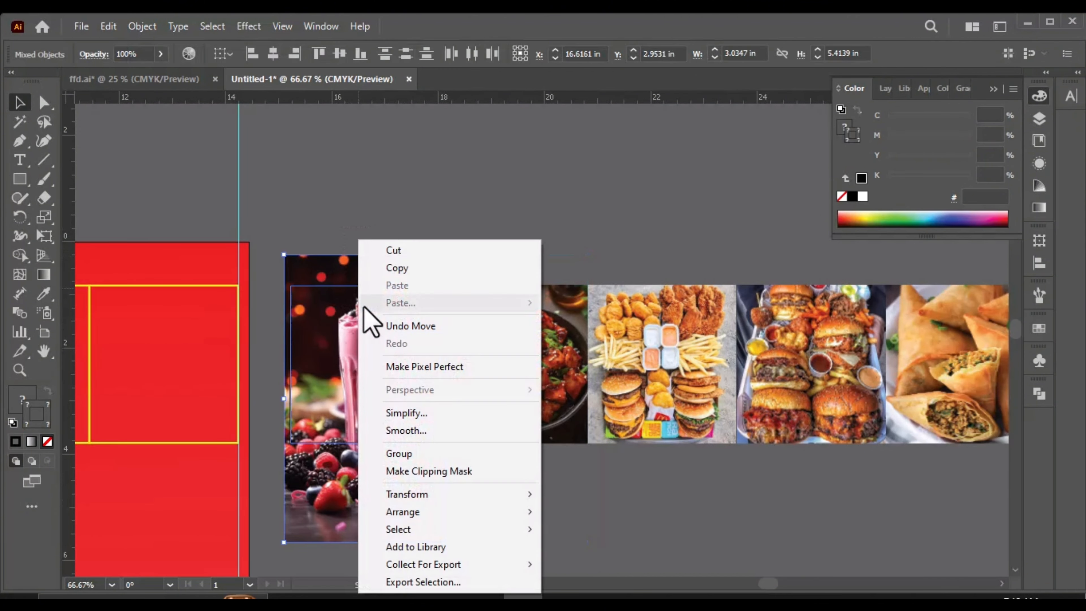
pyautogui.click(429, 471)
pyautogui.click(439, 492)
# - Select all five clipped photos and group them into one row
pyautogui.scroll(-2, 345, 317)
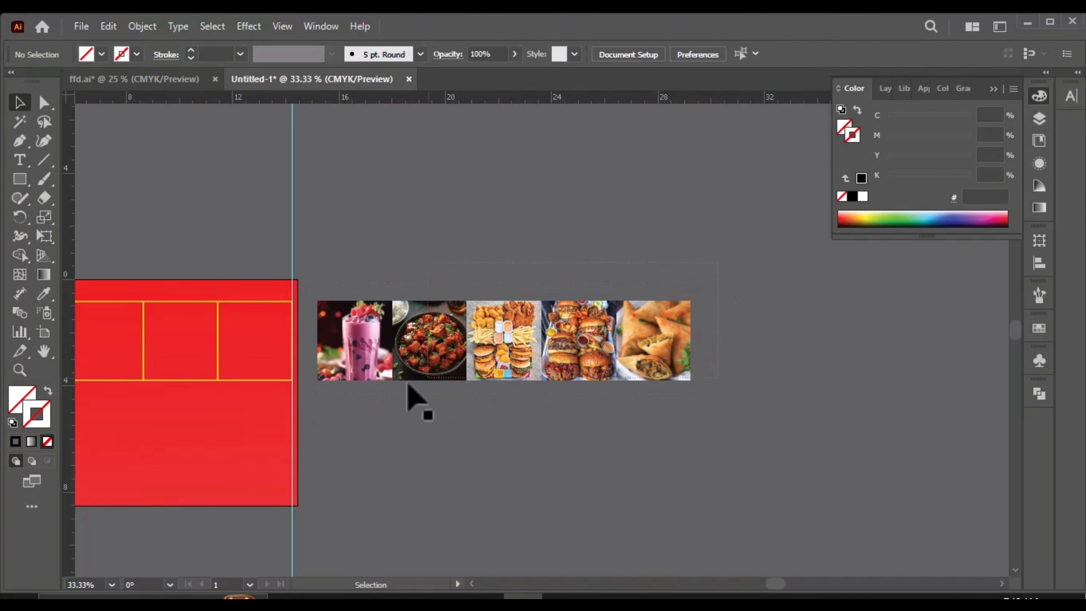
pyautogui.moveTo(407, 383); pyautogui.dragTo(309, 396)
pyautogui.hotkey('ctrl', 'g')
# - Try to place the grouped photo row over the yellow rectangles on the artboard
pyautogui.scroll(-2, 592, 336)
pyautogui.scroll(3, 317, 336)
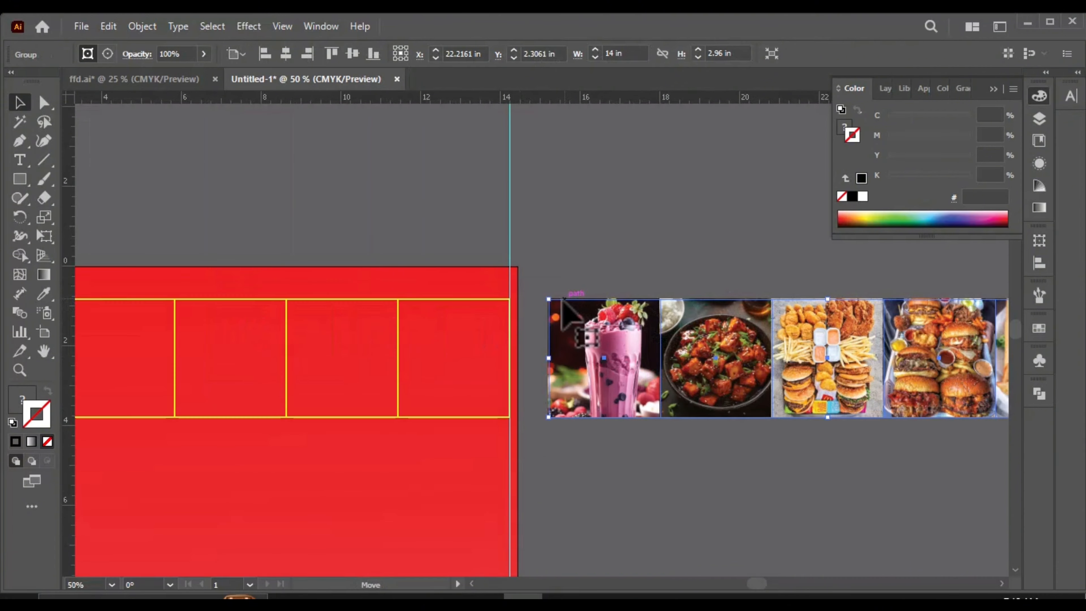
pyautogui.moveTo(565, 298); pyautogui.dragTo(220, 299)
pyautogui.scroll(-1, 282, 319)
pyautogui.scroll(2, 304, 323)
pyautogui.moveTo(544, 290); pyautogui.dragTo(211, 289)
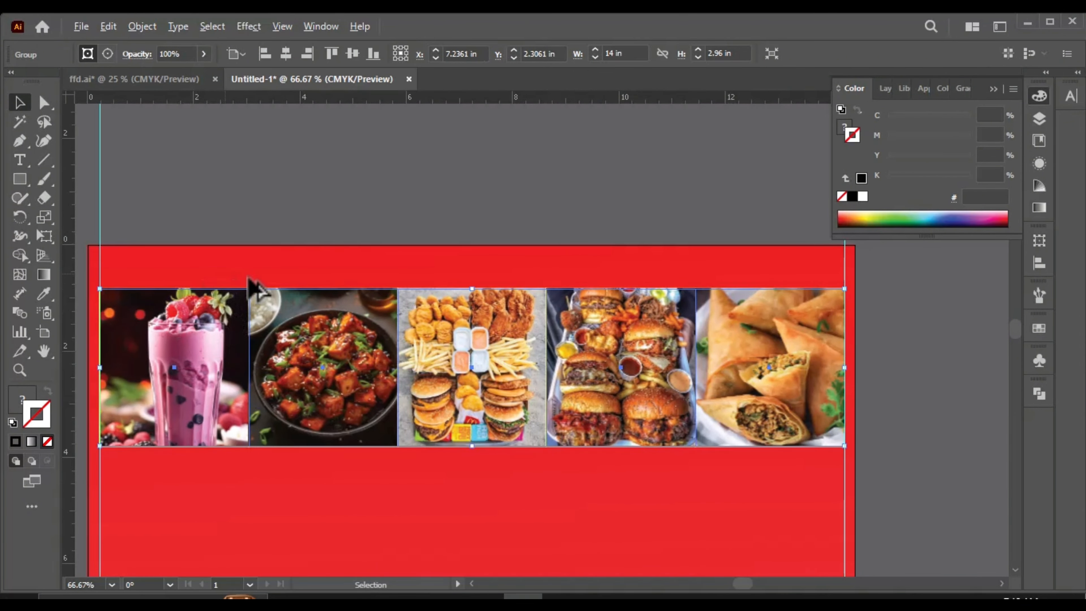
pyautogui.scroll(-2, 475, 240)
pyautogui.click(577, 218)
pyautogui.scroll(7, 649, 341)
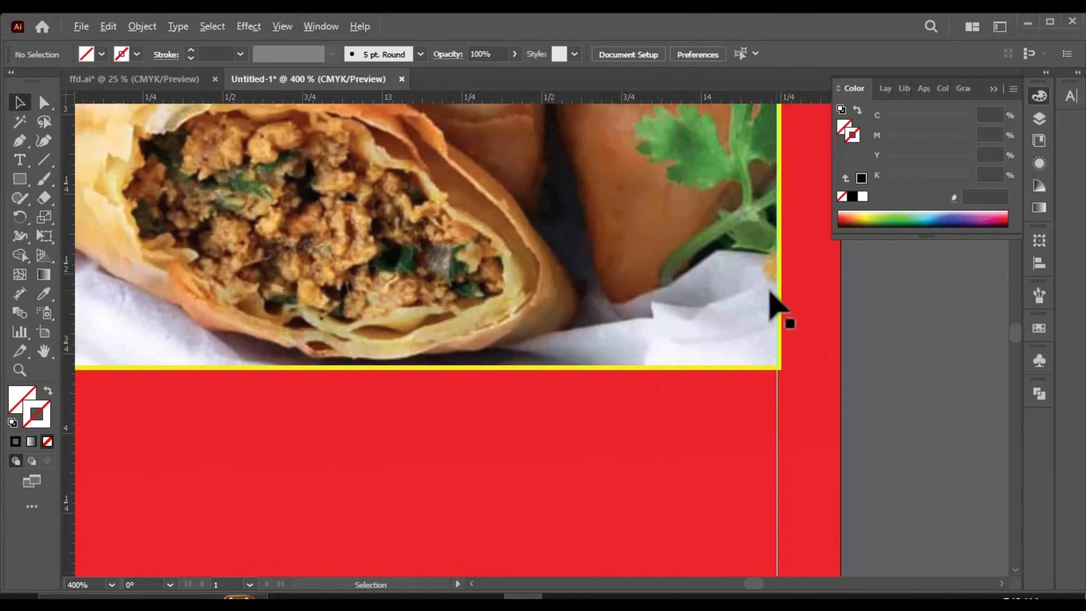
pyautogui.scroll(-7, 772, 302)
pyautogui.moveTo(305, 303); pyautogui.dragTo(308, 320)
pyautogui.click(425, 364)
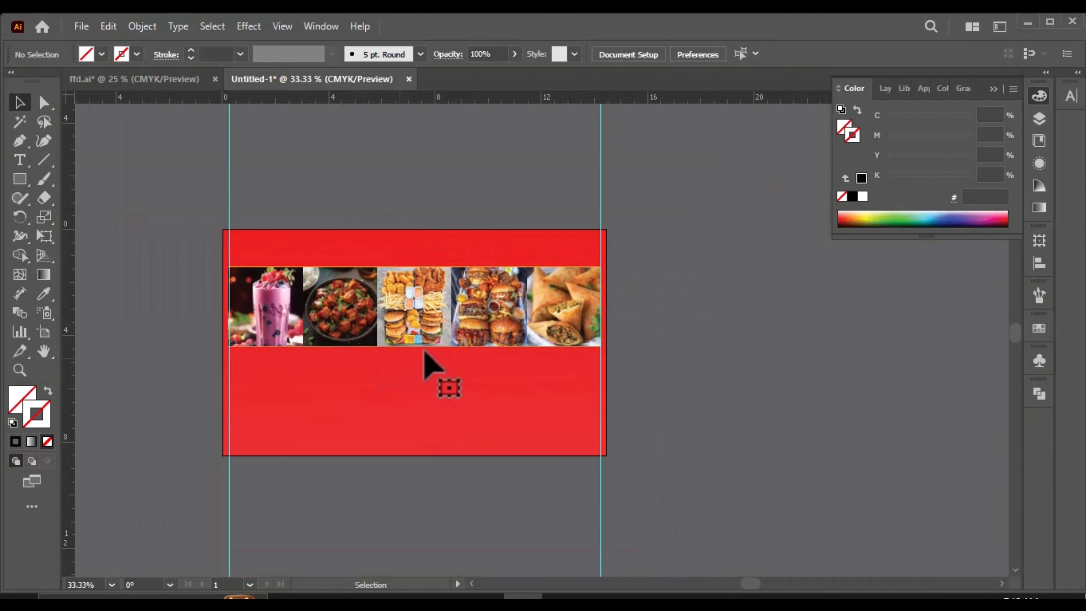
# - Undo the moves that brought the photo row onto the artboard
pyautogui.hotkey('ctrl', 'z')
pyautogui.hotkey('ctrl', 'z')
pyautogui.hotkey('ctrl', 'z')
pyautogui.click(731, 369)
# - Set the stroke weight of the five yellow rectangles on the artboard to 5 pt
pyautogui.scroll(2, 500, 333)
pyautogui.scroll(-2, 376, 308)
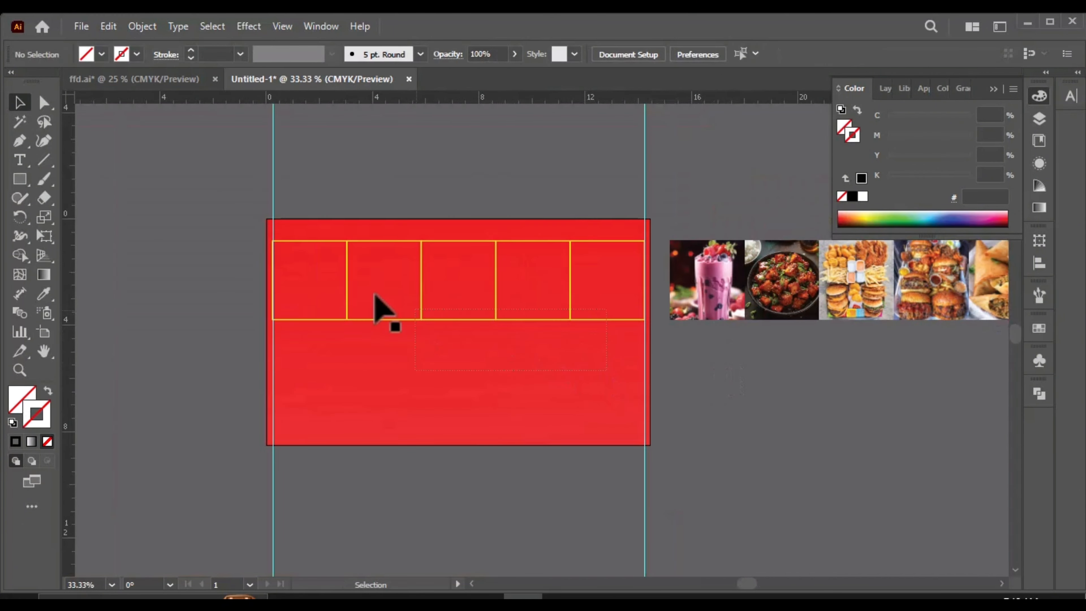
pyautogui.scroll(1, 359, 279)
pyautogui.click(359, 279)
pyautogui.click(240, 54)
pyautogui.click(269, 195)
pyautogui.scroll(-2, 453, 252)
pyautogui.click(818, 274)
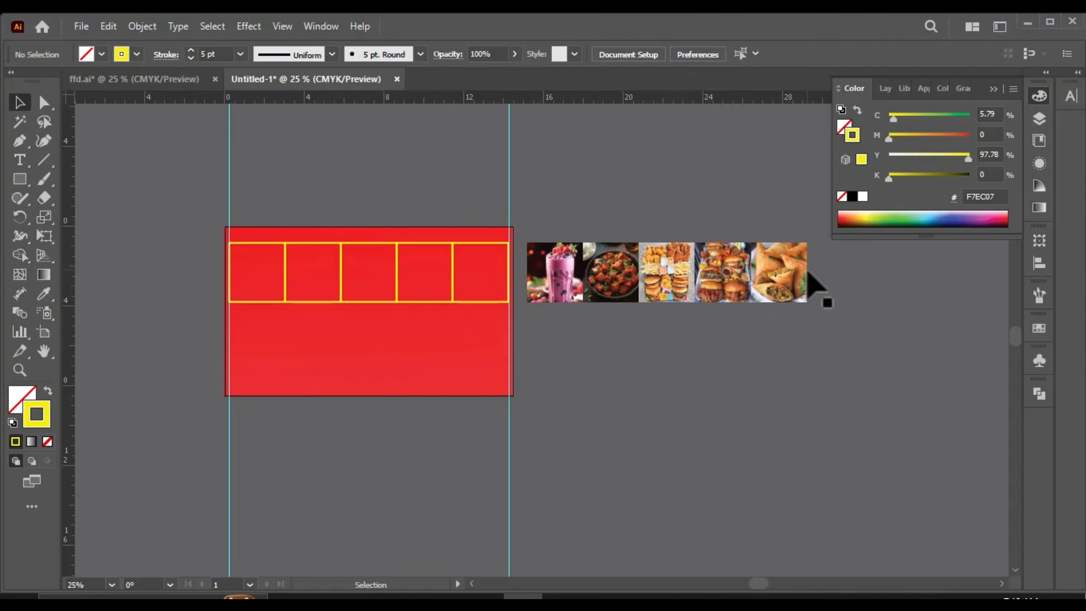
# - Move the grouped photo row onto the yellow rectangles on the artboard
pyautogui.click(590, 274)
pyautogui.scroll(2, 470, 274)
pyautogui.moveTo(617, 217); pyautogui.dragTo(72, 218)
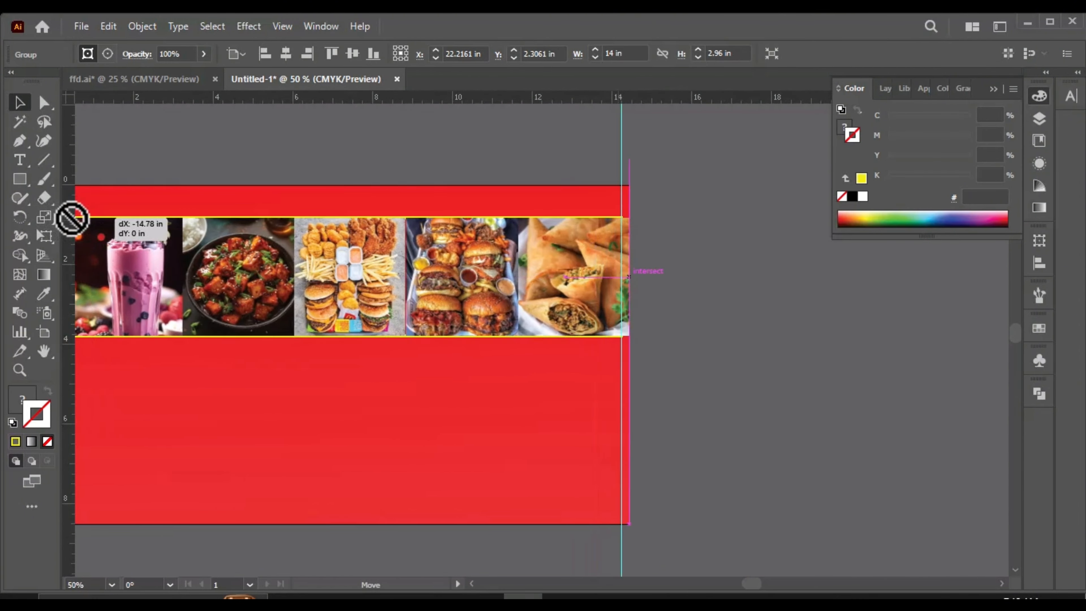
pyautogui.scroll(5, 300, 268)
pyautogui.moveTo(299, 273); pyautogui.dragTo(256, 307)
# - Nudge the photo group up and to the left so its edges line up with the yellow frame
pyautogui.scroll(-3, 352, 272)
pyautogui.scroll(2, 421, 342)
pyautogui.scroll(-3, 417, 334)
pyautogui.scroll(7, 372, 210)
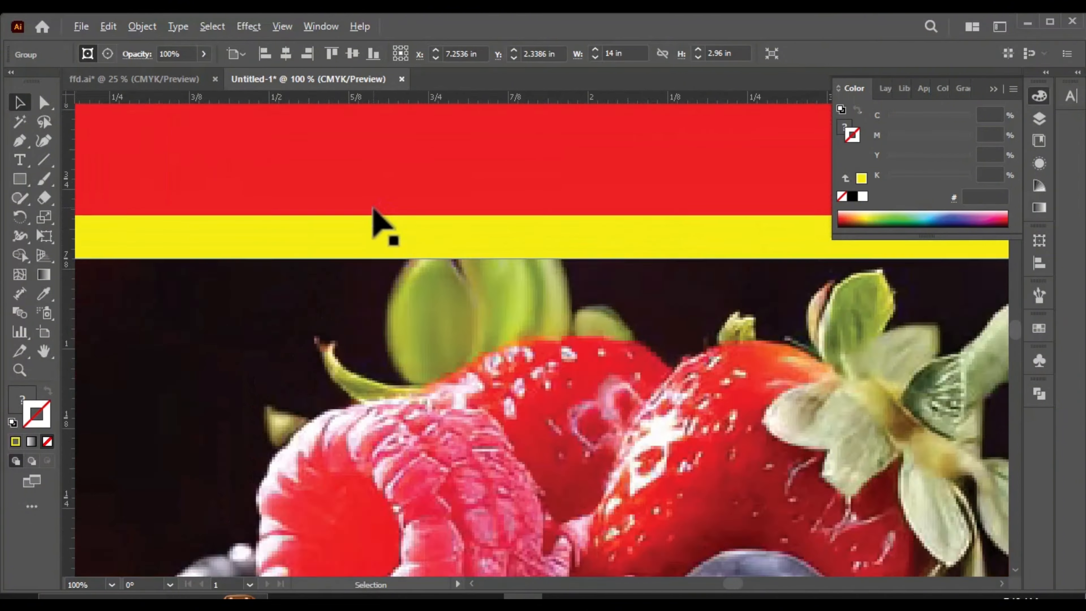
pyautogui.moveTo(412, 295); pyautogui.dragTo(409, 265)
pyautogui.scroll(-3, 452, 251)
pyautogui.scroll(-1, 452, 252)
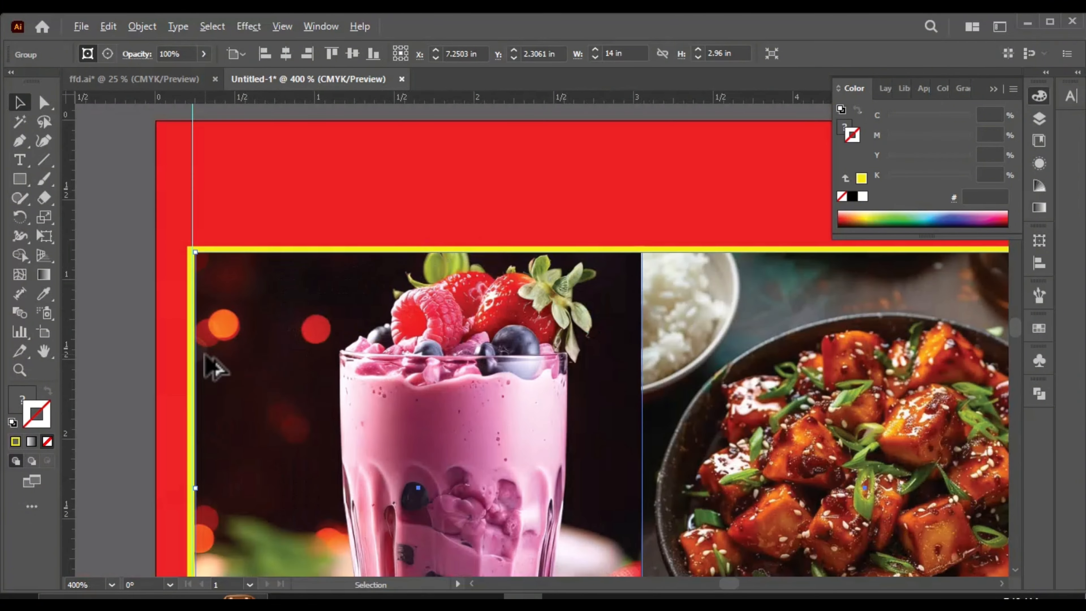
pyautogui.scroll(4, 194, 477)
pyautogui.moveTo(207, 467); pyautogui.dragTo(198, 467)
pyautogui.scroll(-8, 470, 376)
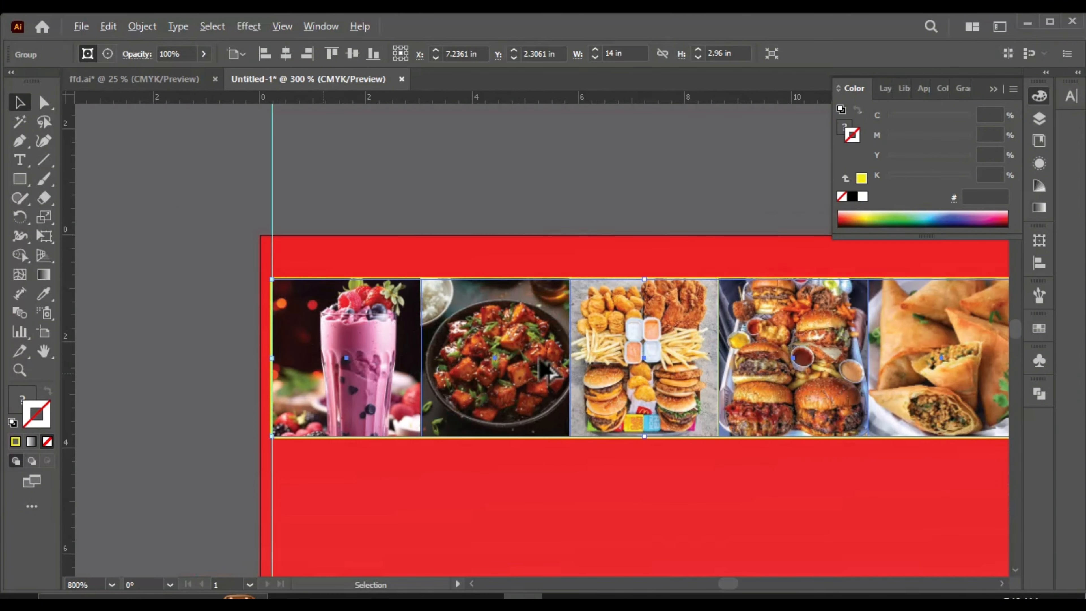
pyautogui.click(868, 407)
pyautogui.scroll(-1, 864, 407)
pyautogui.scroll(1, 843, 354)
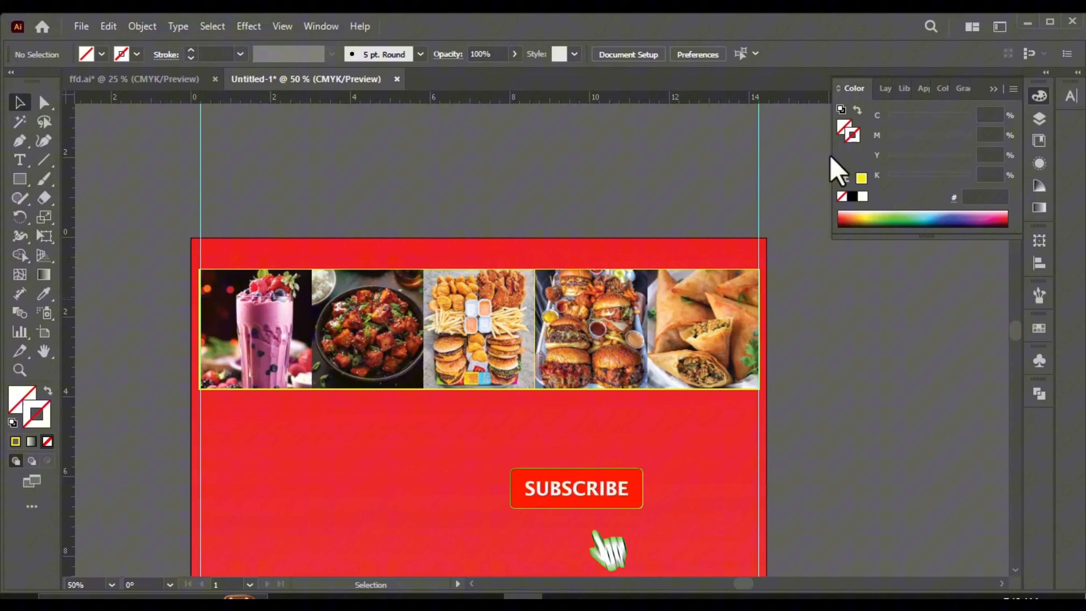
# - Draw a hexagon with the Polygon tool on the empty canvas to the right of the artboard
pyautogui.rightClick(23, 182)
pyautogui.click(85, 237)
pyautogui.scroll(-2, 200, 212)
pyautogui.click(584, 276)
pyautogui.click(504, 296)
pyautogui.scroll(2, 620, 272)
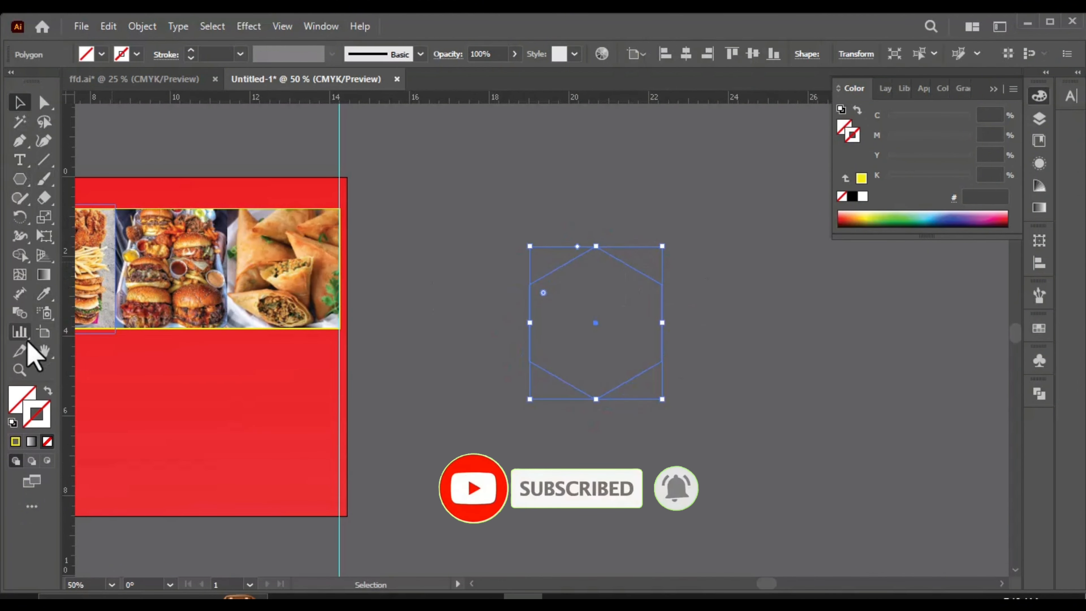
# - Fill the hexagon with a linear gradient and set both colour stops to red
pyautogui.click(31, 441)
pyautogui.doubleClick(991, 239)
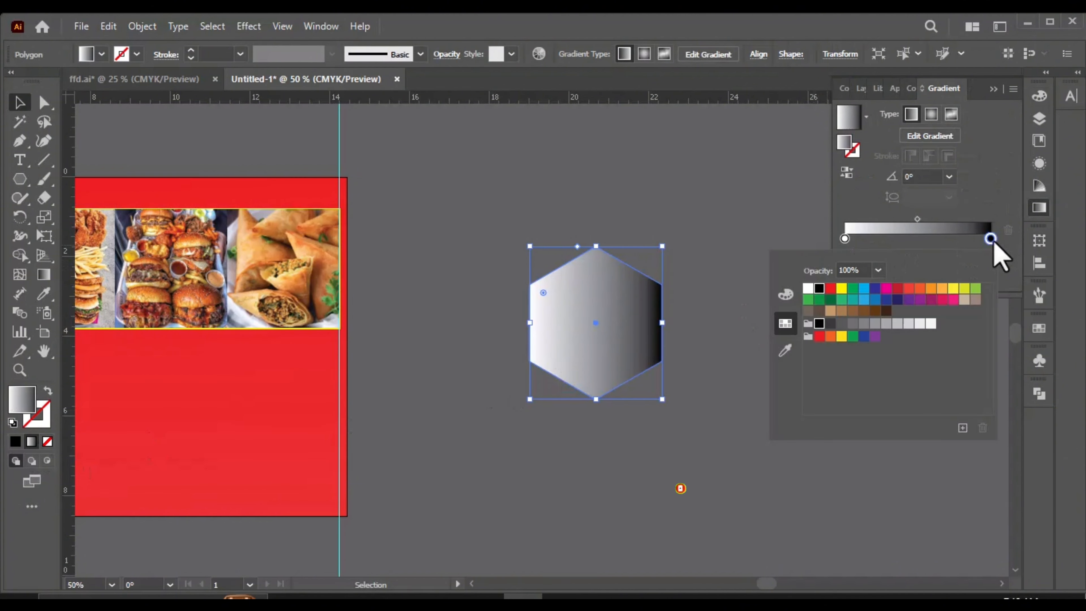
pyautogui.click(830, 288)
pyautogui.doubleClick(844, 238)
pyautogui.click(830, 289)
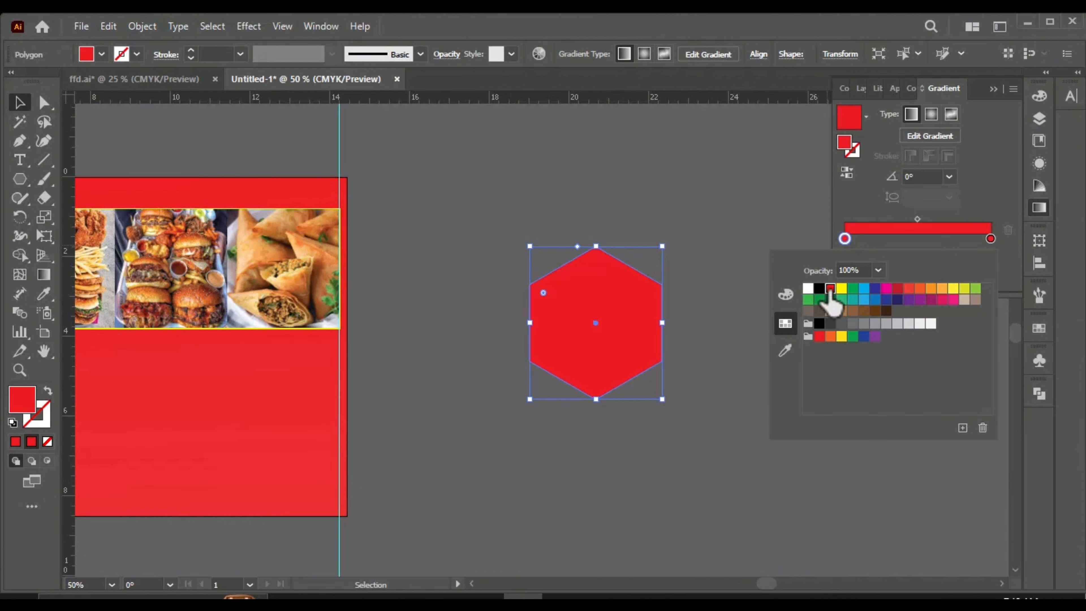
# - Sample the artboard background's red as the colour of the hexagon gradient's first stop
pyautogui.click(848, 272)
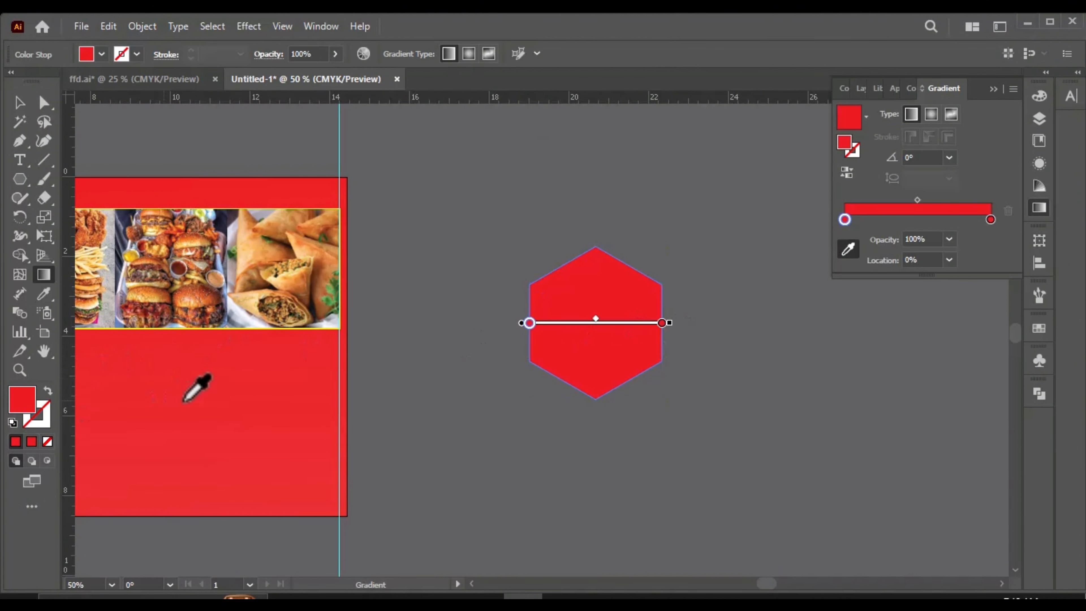
pyautogui.click(21, 103)
pyautogui.click(436, 252)
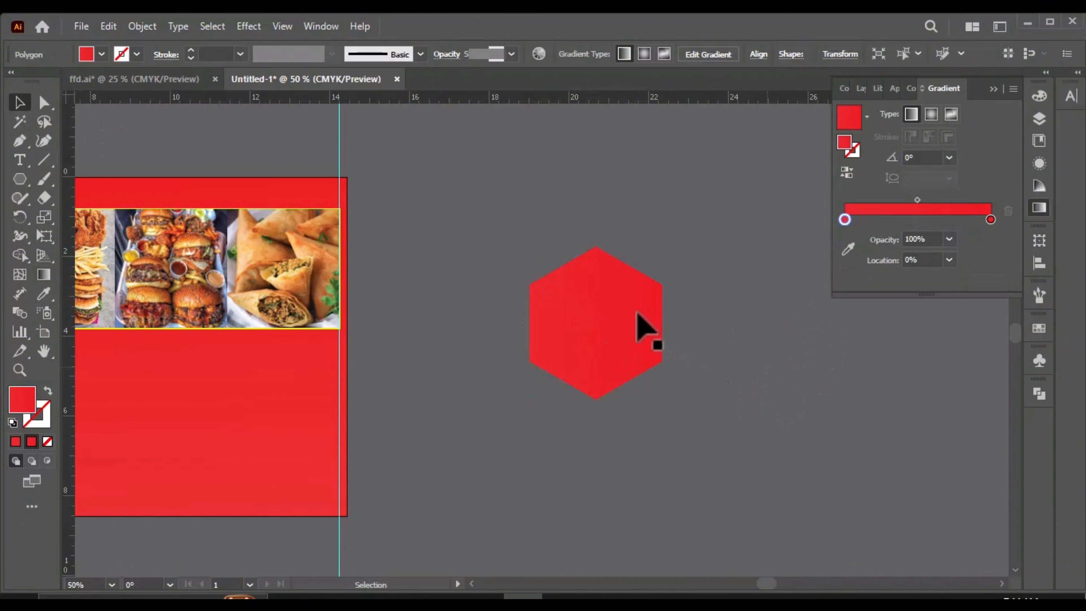
# - Move the hexagon onto the artboard over the photo row and stretch it horizontally
pyautogui.click(637, 315)
pyautogui.scroll(-1, 631, 327)
pyautogui.scroll(1, 682, 333)
pyautogui.scroll(-1, 636, 320)
pyautogui.moveTo(799, 313); pyautogui.dragTo(739, 305)
pyautogui.scroll(2, 413, 293)
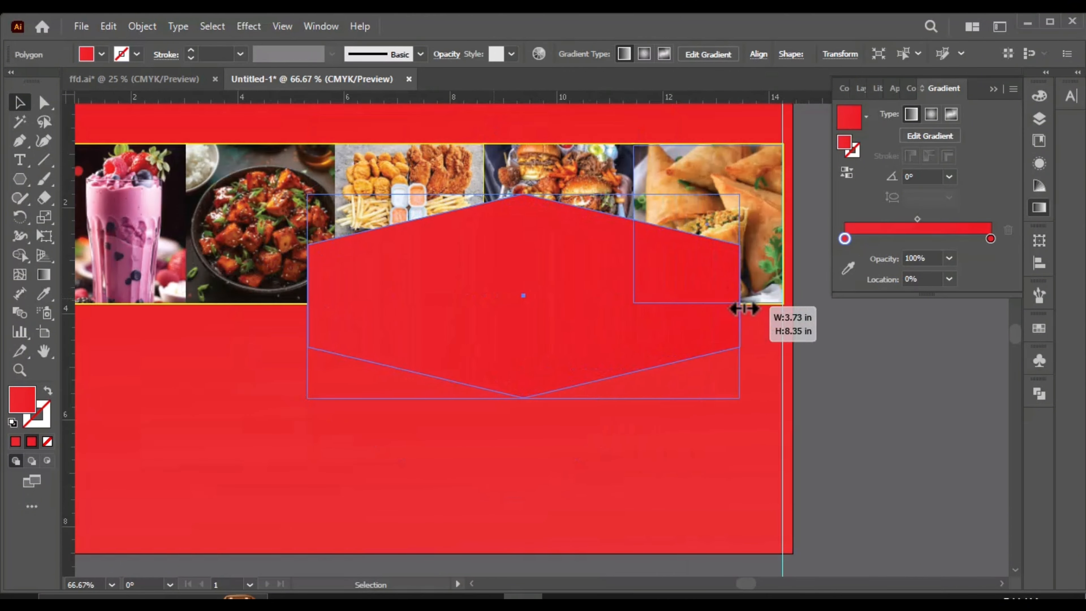
pyautogui.scroll(-1, 564, 302)
pyautogui.scroll(1, 565, 304)
# - Centre the stretched hexagon across the artboard and scale it down proportionally to about 5.6 in wide over the photo row's lower edge
pyautogui.moveTo(566, 304); pyautogui.dragTo(467, 342)
pyautogui.scroll(-1, 489, 337)
pyautogui.scroll(-1, 426, 320)
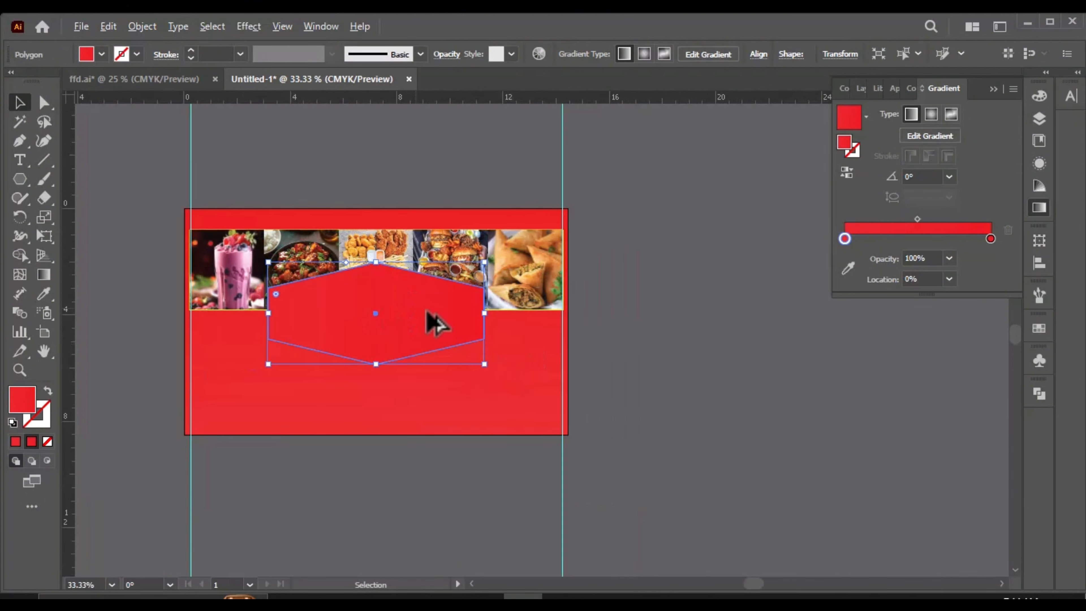
pyautogui.scroll(1, 332, 308)
pyautogui.moveTo(332, 307); pyautogui.dragTo(386, 338)
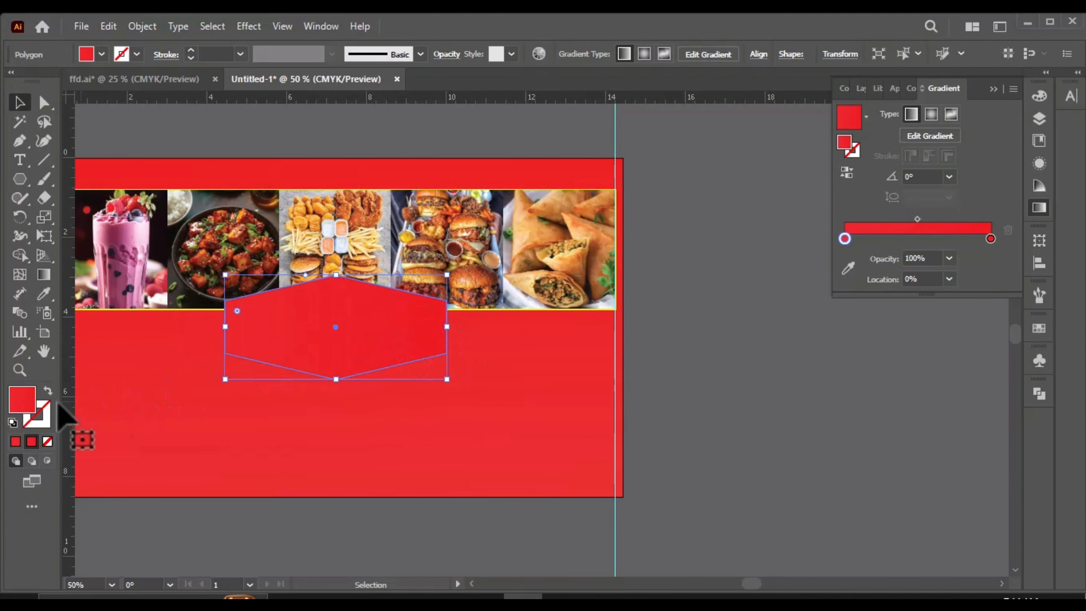
# - Give the hexagon a solid FFFF00 yellow stroke with a weight of 4 pt
pyautogui.click(43, 420)
pyautogui.click(16, 442)
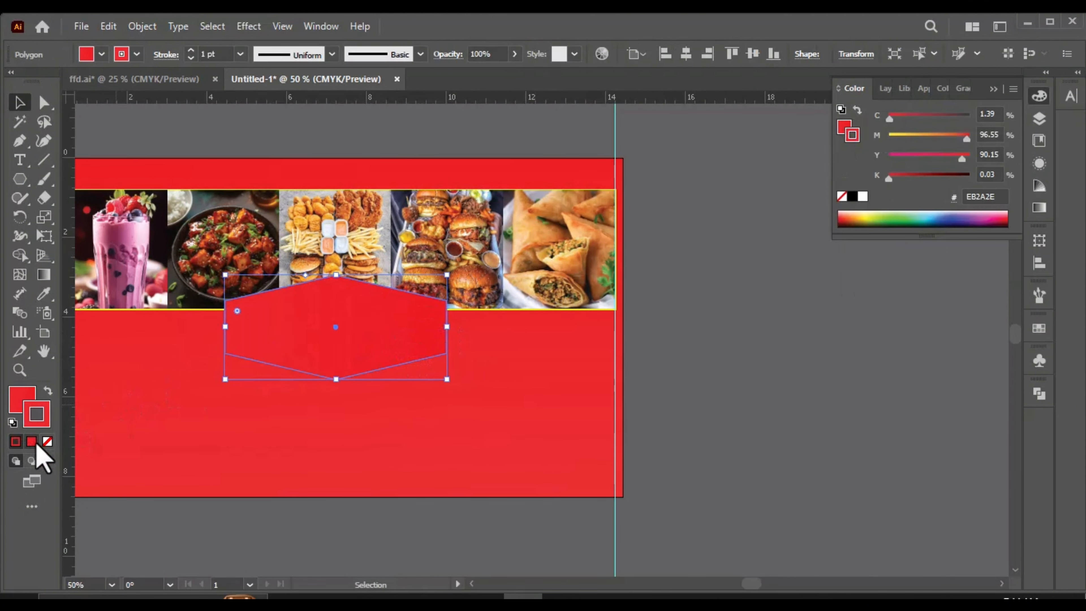
pyautogui.doubleClick(49, 420)
pyautogui.write('FFFF00')
pyautogui.click(475, 133)
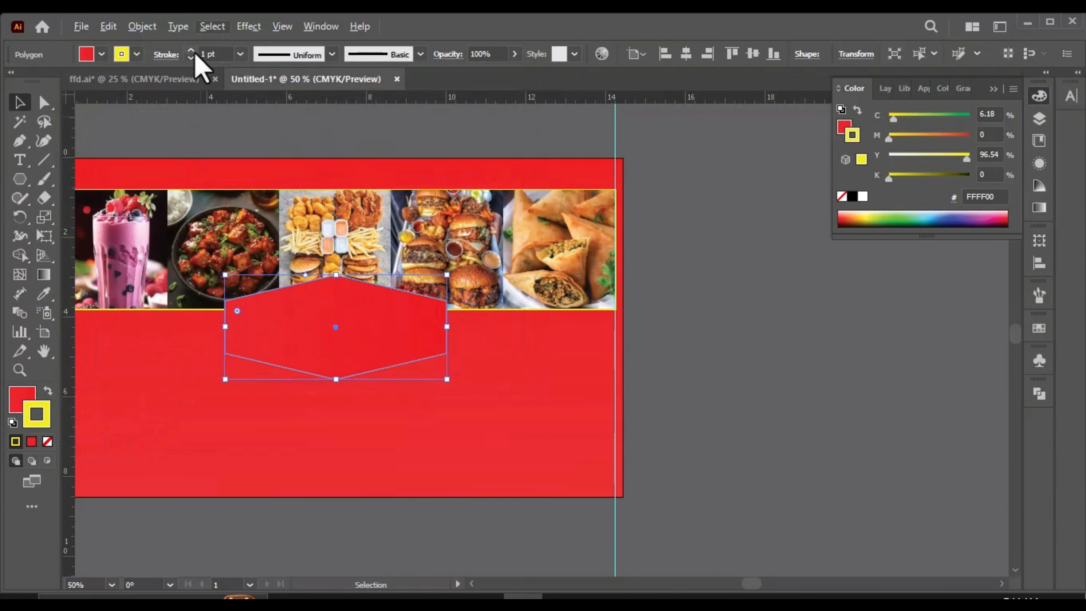
pyautogui.click(240, 54)
pyautogui.click(265, 158)
pyautogui.click(241, 54)
pyautogui.click(256, 174)
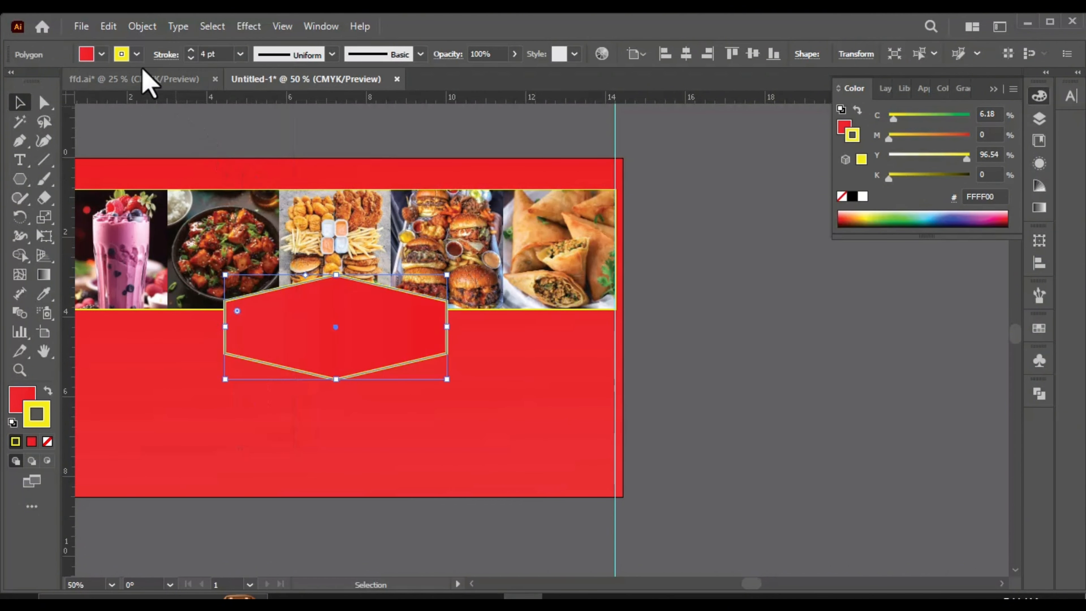
# - Change the hexagon's stroke colour to the pure yellow swatch FFF200
pyautogui.click(136, 54)
pyautogui.click(502, 248)
pyautogui.scroll(-1, 369, 278)
pyautogui.click(132, 136)
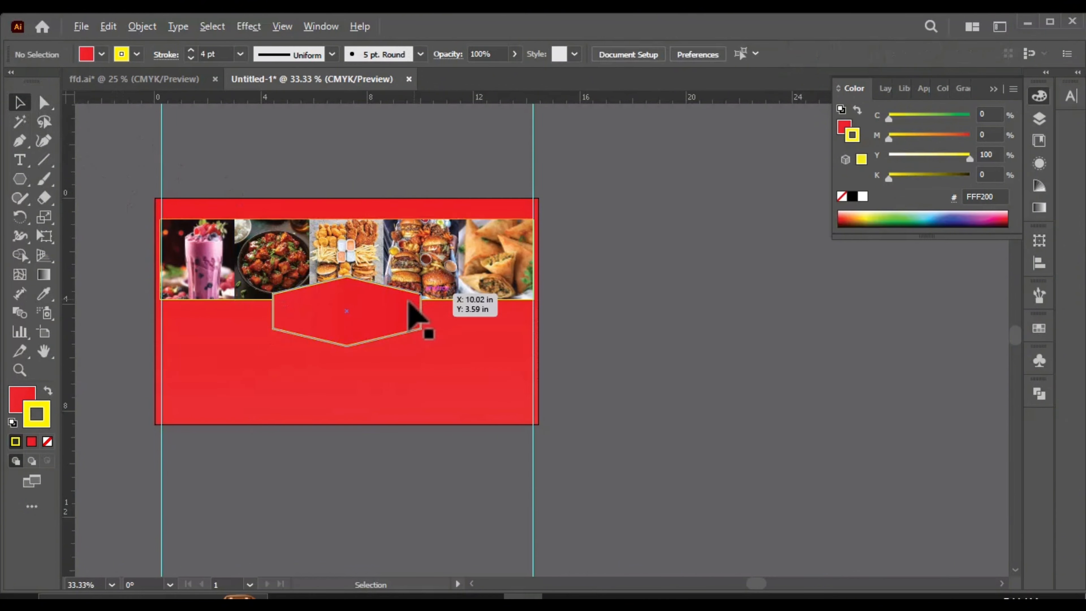
# - Move the hexagon straight up so it overlaps more of the photo row
pyautogui.scroll(3, 368, 301)
pyautogui.scroll(-1, 410, 287)
pyautogui.click(355, 314)
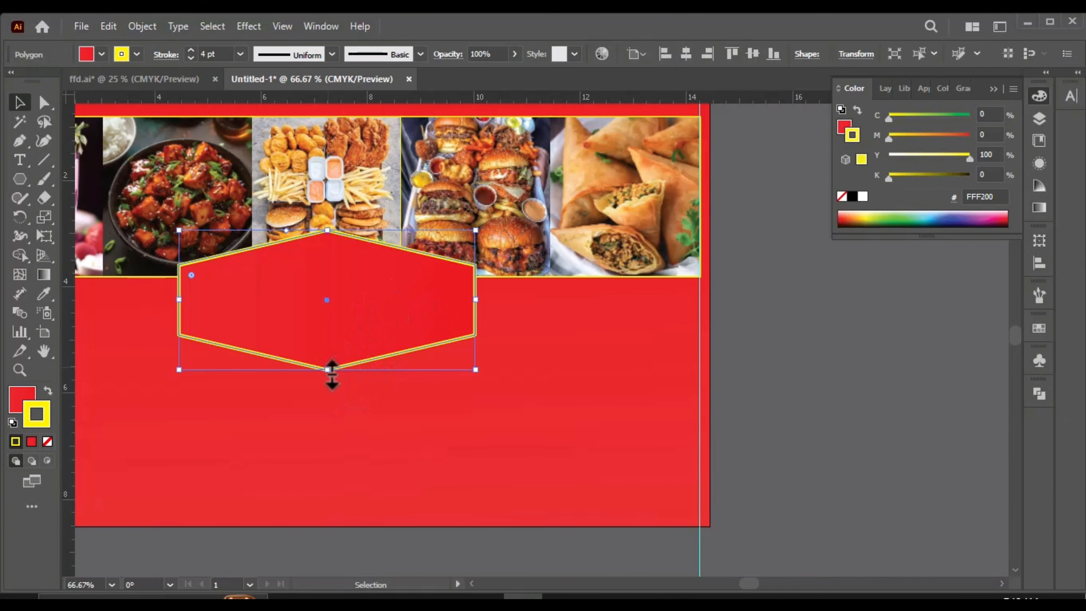
pyautogui.scroll(-1, 403, 270)
pyautogui.scroll(1, 375, 285)
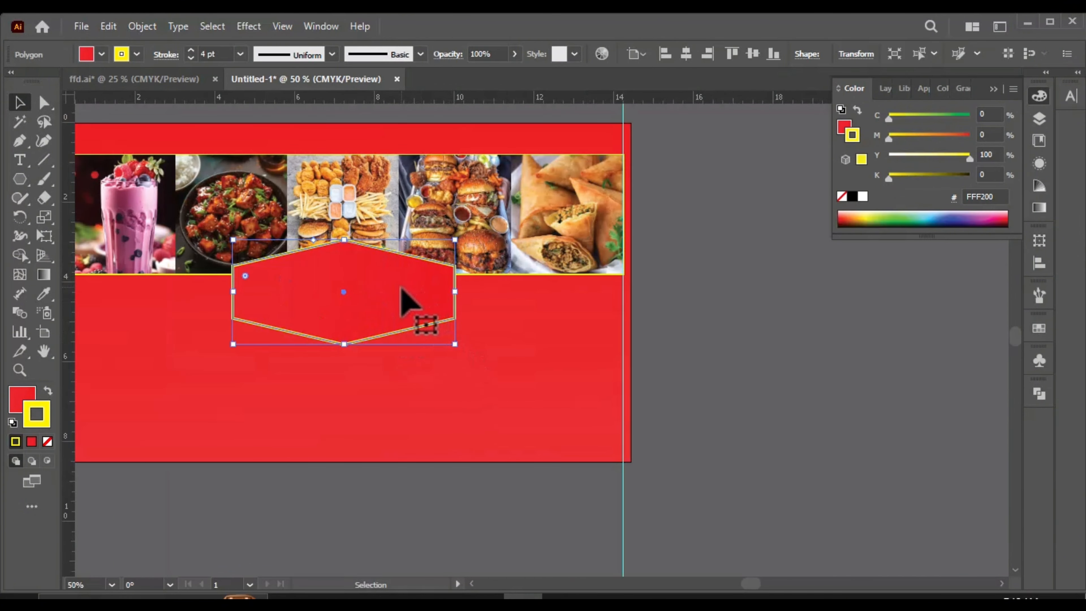
pyautogui.moveTo(401, 287); pyautogui.dragTo(402, 276)
pyautogui.scroll(-1, 475, 315)
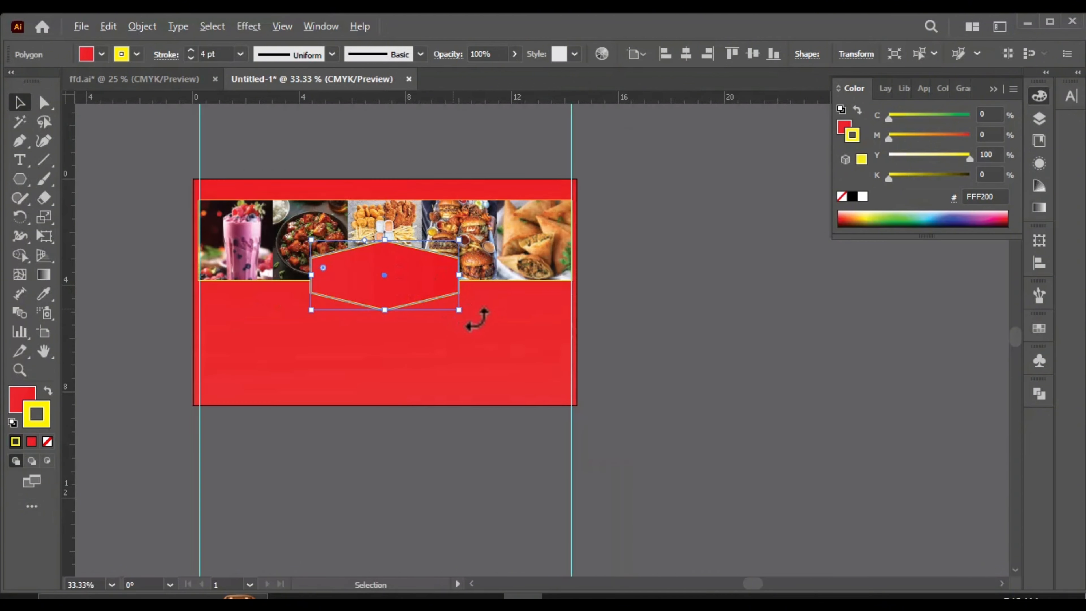
pyautogui.click(475, 315)
# - Draw a horizontal rectangle about 7.2 in wide across the middle of the hexagon, extending past both of its sides
pyautogui.scroll(1, 424, 267)
pyautogui.scroll(1, 424, 267)
pyautogui.press('m')
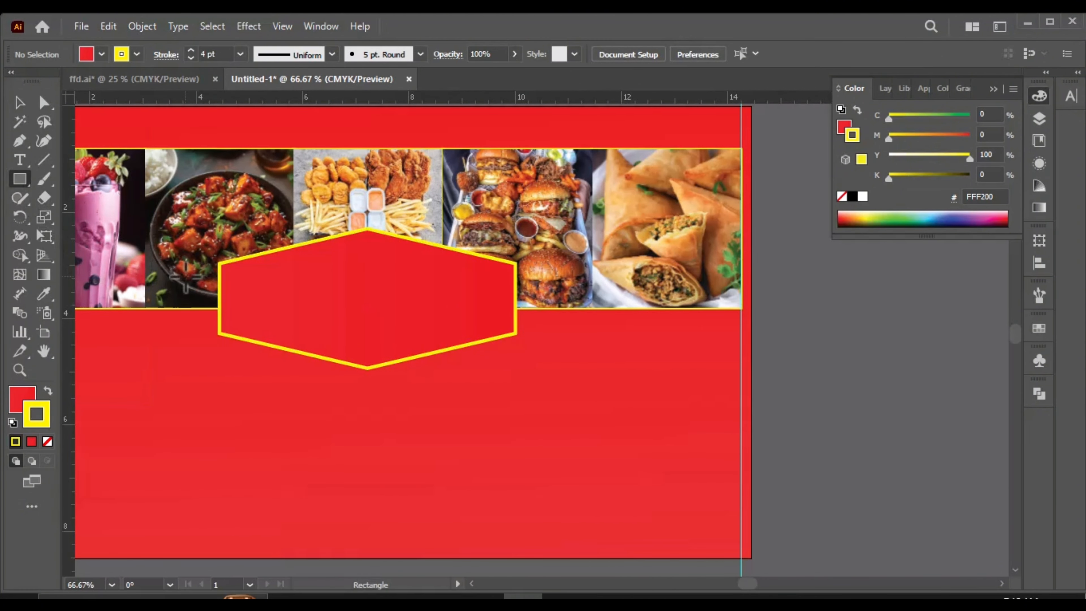
pyautogui.moveTo(185, 276); pyautogui.dragTo(566, 317)
pyautogui.press('v')
pyautogui.scroll(-1, 557, 359)
pyautogui.click(558, 358)
# - Bring the hexagon in front of the horizontal rectangle
pyautogui.click(475, 296)
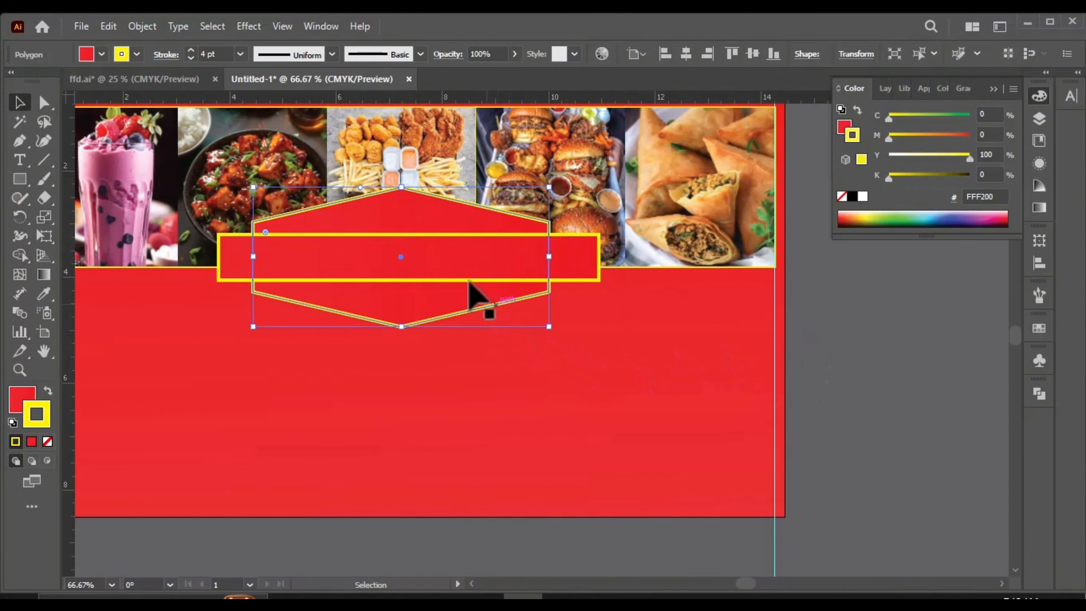
pyautogui.scroll(2, 475, 296)
pyautogui.rightClick(513, 364)
pyautogui.moveTo(591, 513)
pyautogui.click(723, 512)
pyautogui.scroll(-2, 545, 310)
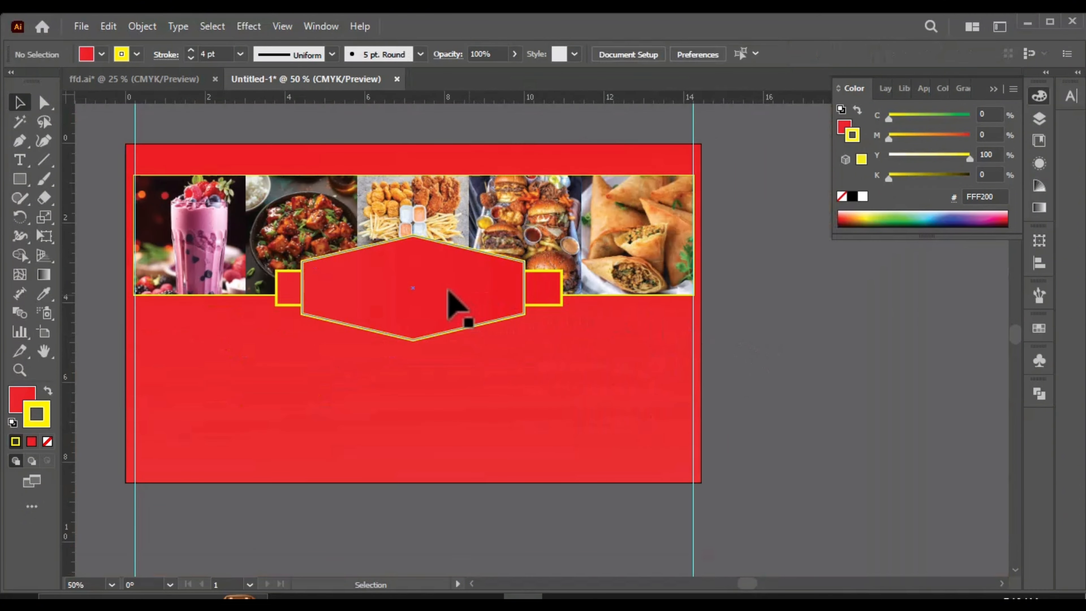
# - Draw a rectangle across the artboard's full width, filling the strip from its top edge down to the photo row
pyautogui.scroll(-1, 417, 311)
pyautogui.scroll(1, 405, 203)
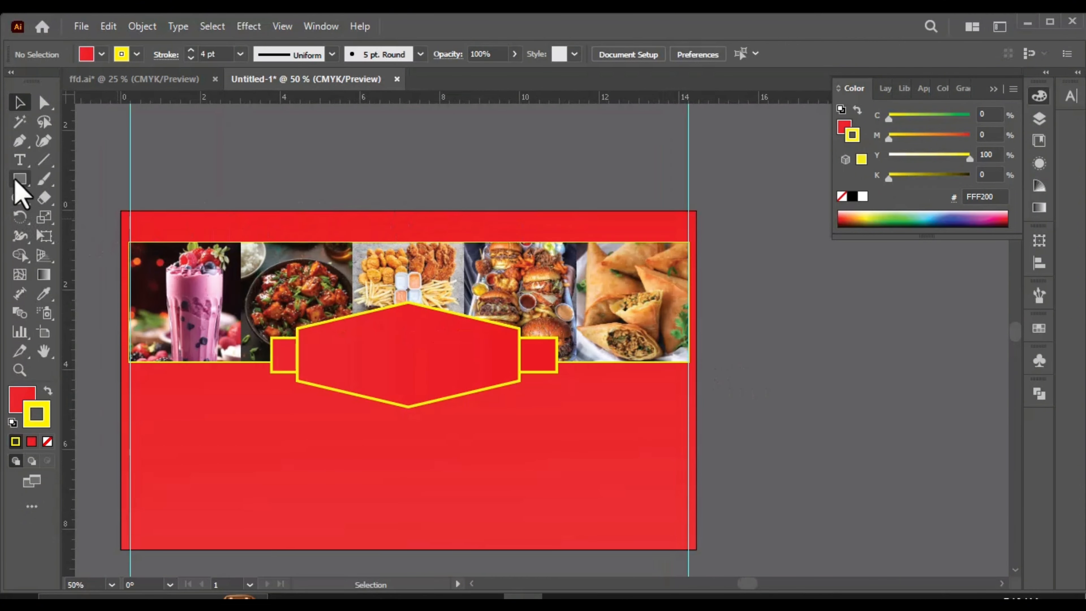
pyautogui.click(117, 213)
pyautogui.click(543, 280)
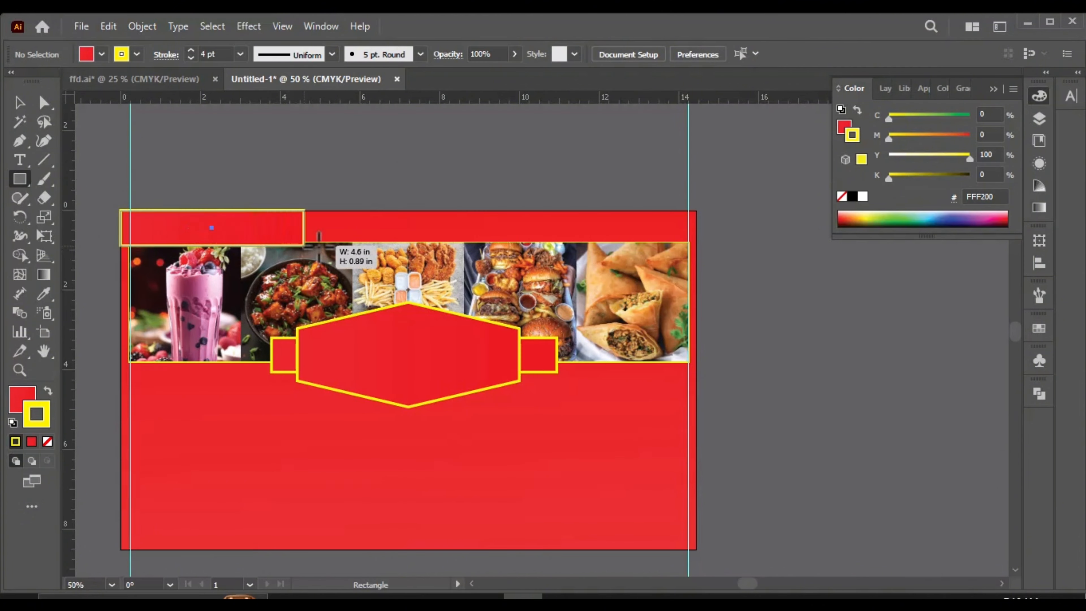
pyautogui.moveTo(318, 239); pyautogui.dragTo(696, 242)
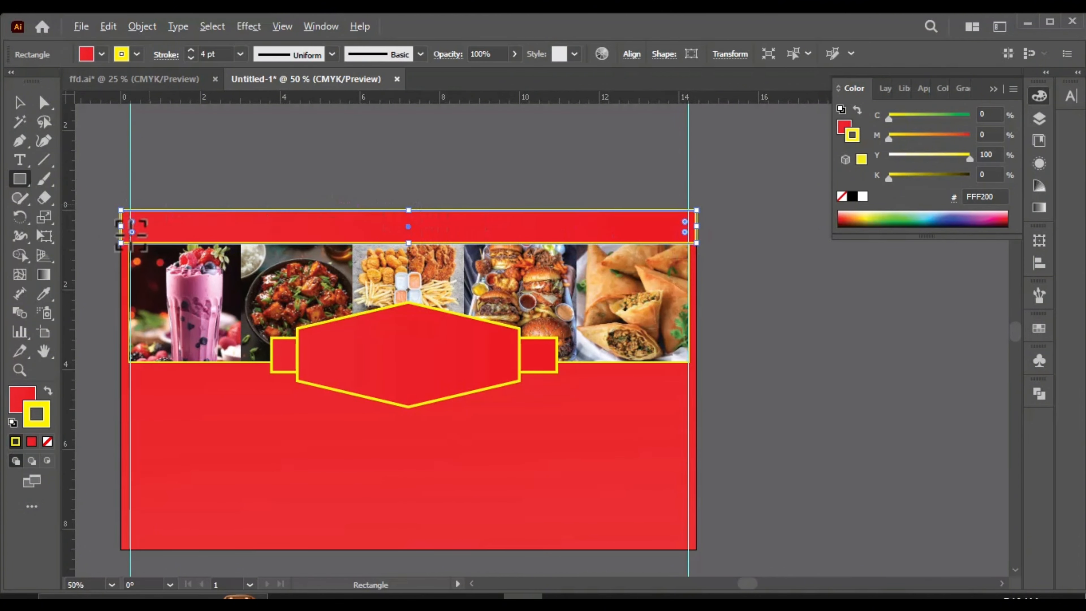
# - Remove the yellow outline from the strip above the photo row
pyautogui.scroll(2, 131, 235)
pyautogui.click(47, 441)
pyautogui.click(17, 373)
pyautogui.scroll(-2, 347, 282)
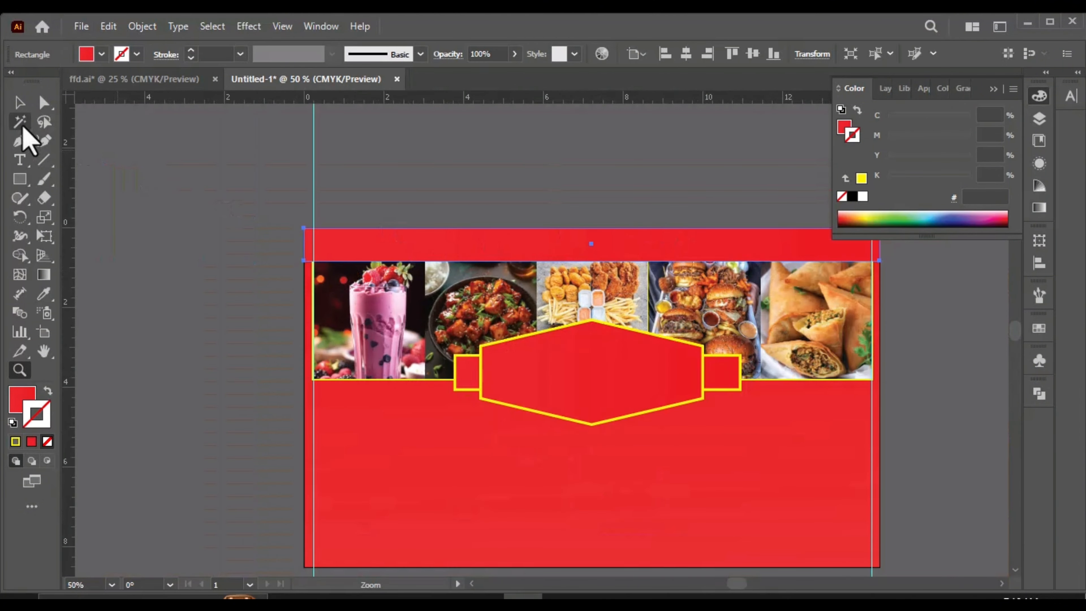
# - Fill the strip above the photo row with solid colour DAFF03
pyautogui.click(19, 102)
pyautogui.click(672, 224)
pyautogui.scroll(1, 679, 243)
pyautogui.click(679, 243)
pyautogui.scroll(-2, 679, 242)
pyautogui.doubleClick(21, 399)
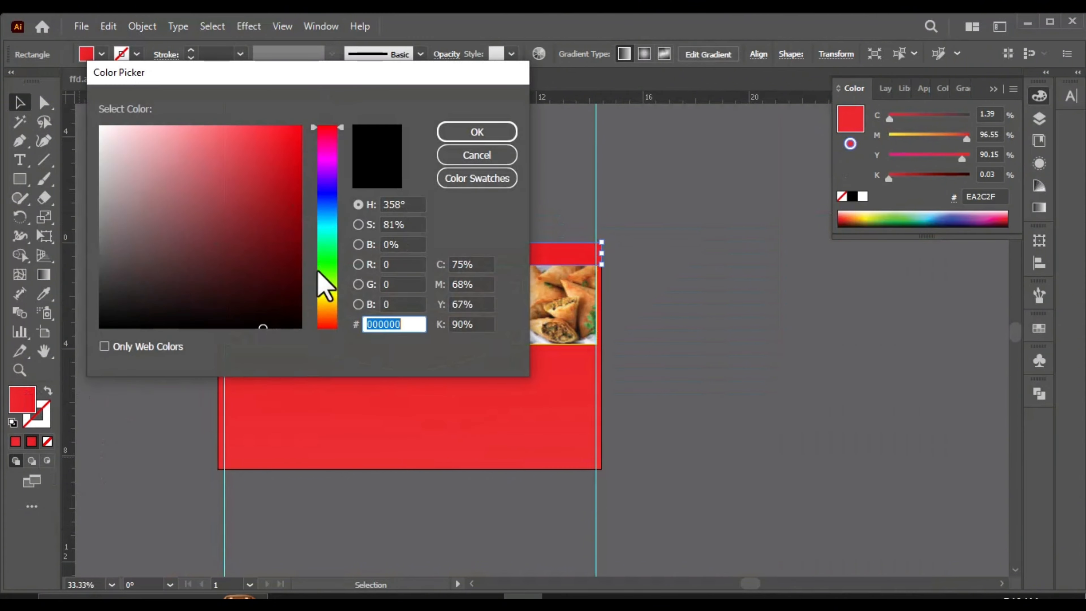
pyautogui.write('DAFF03')
pyautogui.click(455, 134)
# - Adjust the top strip's lower edge to meet the photo frame's yellow top edge, and restore the strip's red gradient fill
pyautogui.scroll(3, 385, 262)
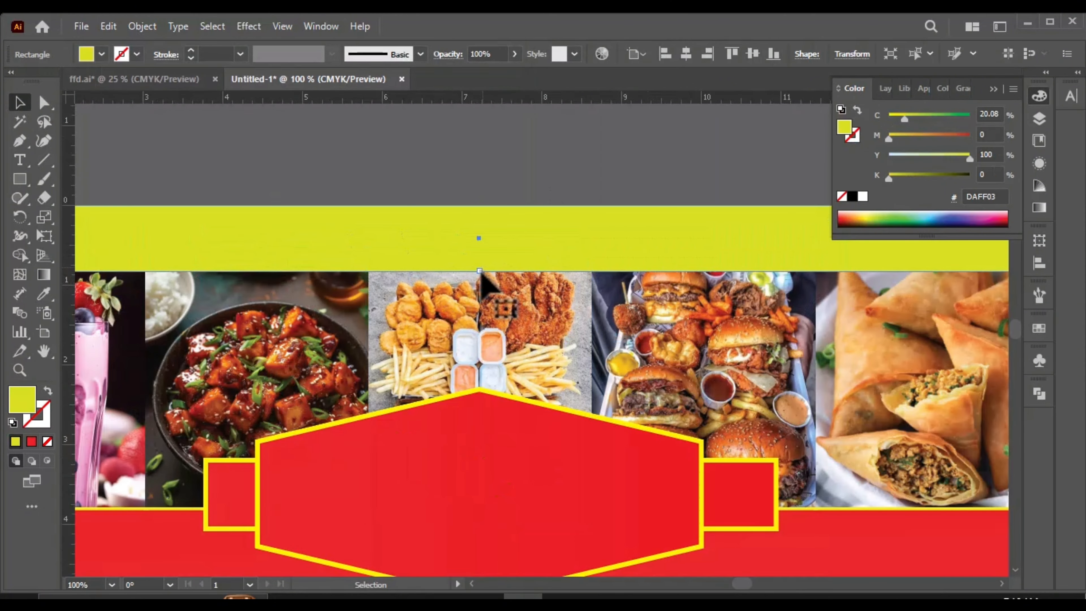
pyautogui.moveTo(479, 272); pyautogui.dragTo(479, 265)
pyautogui.scroll(-2, 453, 244)
pyautogui.click(31, 441)
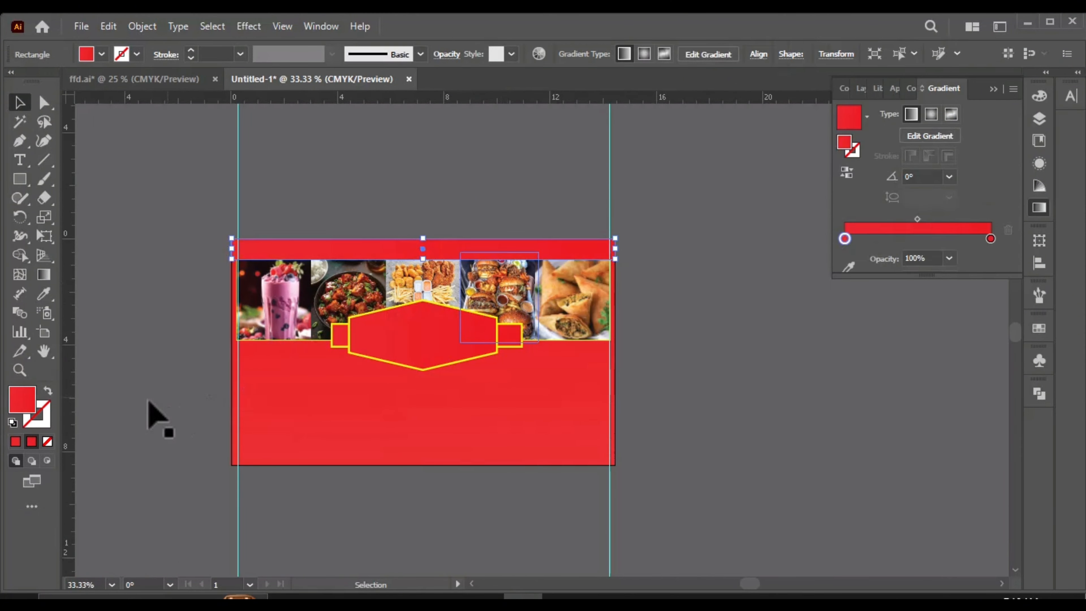
pyautogui.scroll(4, 466, 274)
pyautogui.scroll(2, 468, 300)
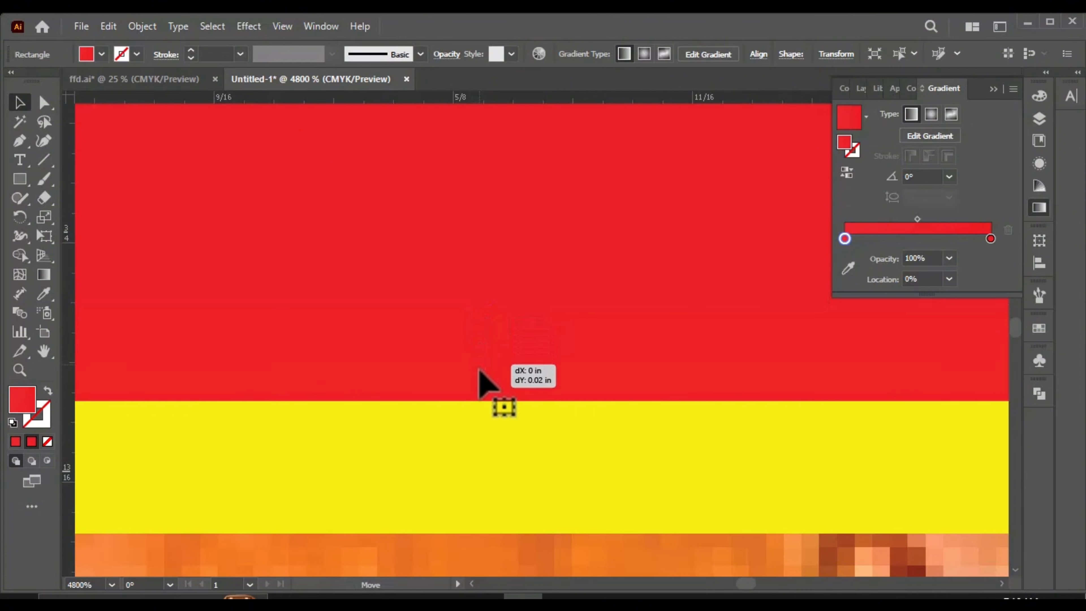
pyautogui.moveTo(479, 396); pyautogui.dragTo(479, 392)
pyautogui.scroll(-10, 495, 316)
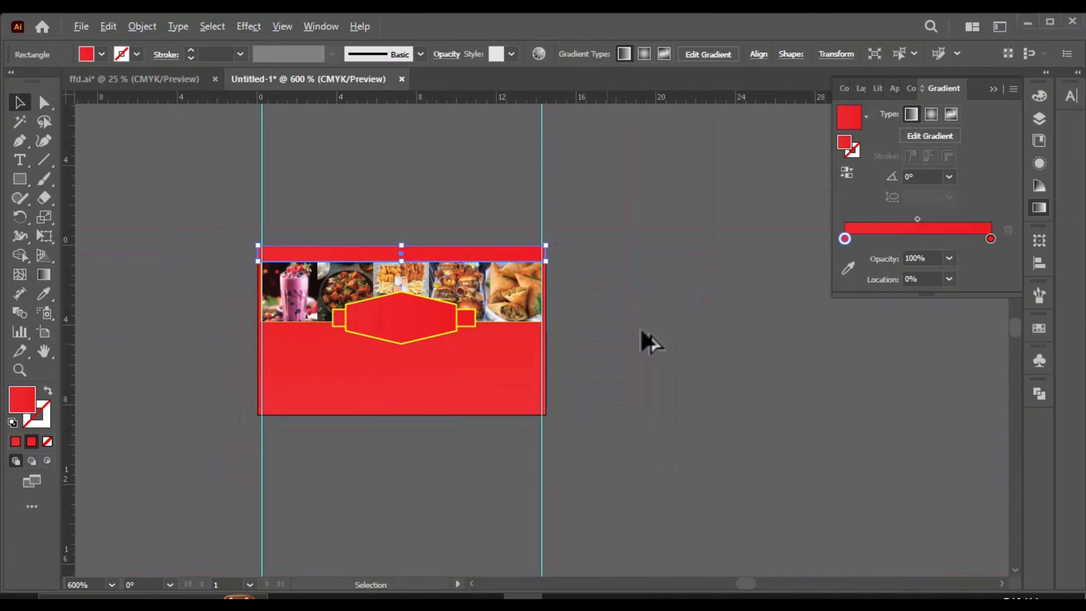
pyautogui.click(643, 332)
# - Recolour the top strip's gradient to run from a lighter red start stop to a darker red end stop
pyautogui.scroll(2, 357, 255)
pyautogui.click(357, 255)
pyautogui.click(990, 239)
pyautogui.click(847, 268)
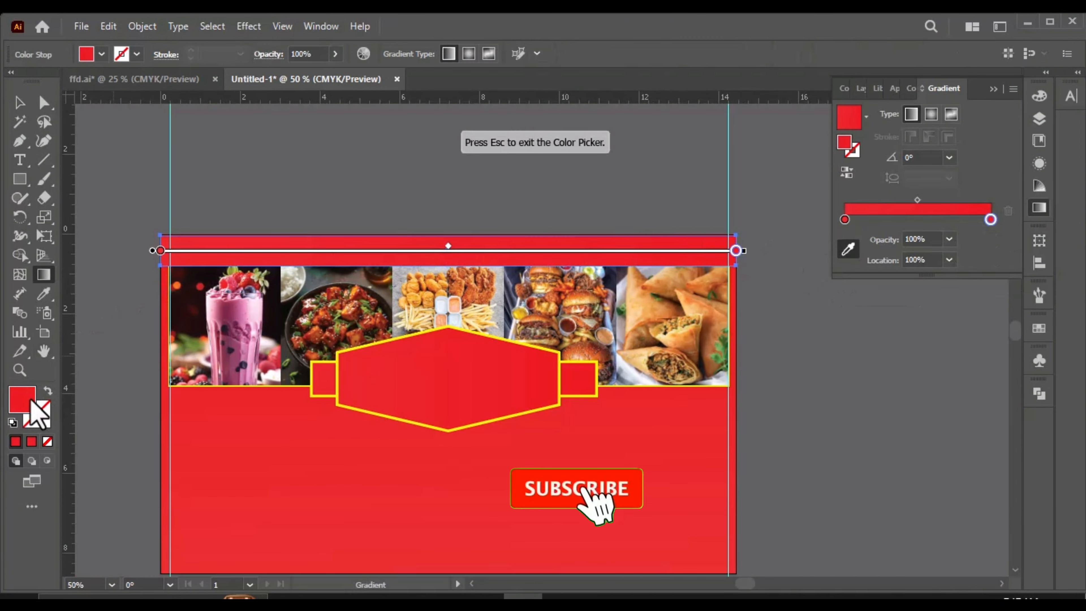
pyautogui.doubleClick(29, 399)
pyautogui.click(285, 178)
pyautogui.click(489, 136)
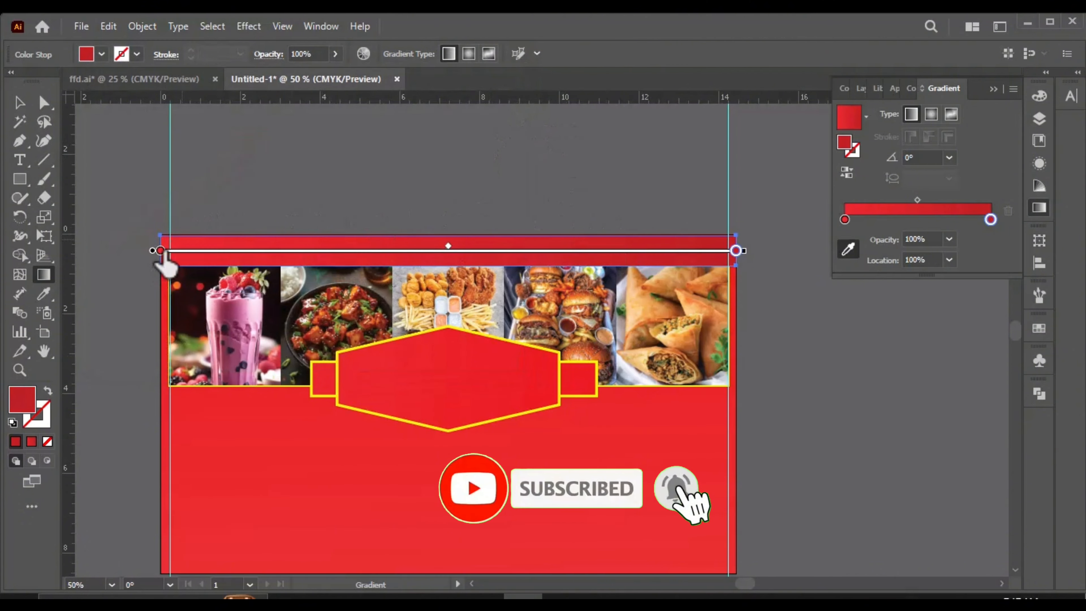
pyautogui.doubleClick(35, 401)
pyautogui.click(477, 132)
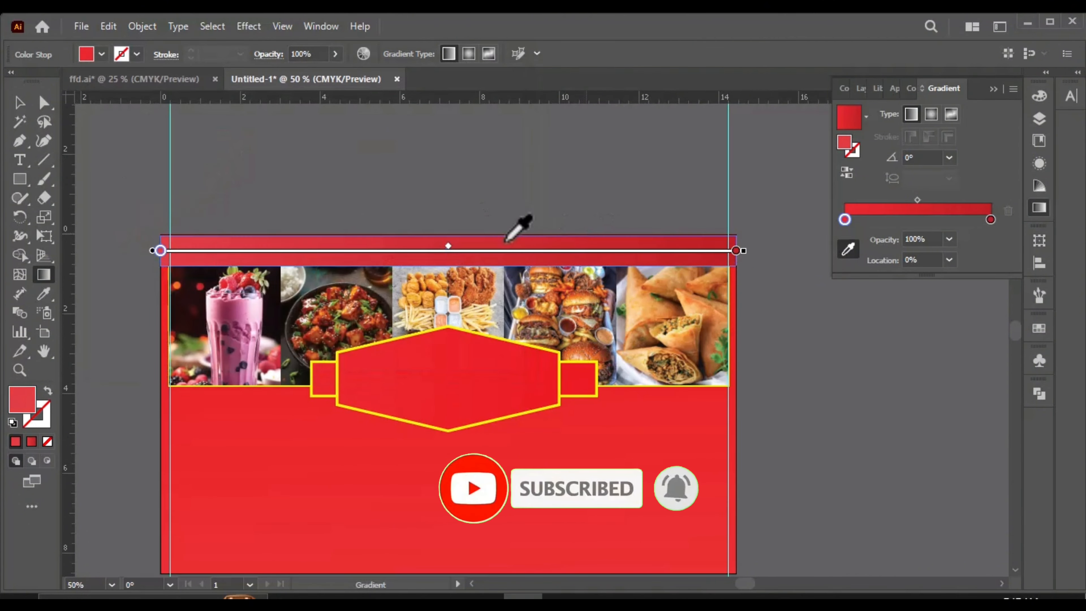
# - Place a copy of the top gradient strip straight below, along the artboard's bottom edge
pyautogui.click(19, 102)
pyautogui.click(363, 201)
pyautogui.scroll(-2, 363, 201)
pyautogui.scroll(1, 469, 353)
pyautogui.moveTo(382, 188); pyautogui.dragTo(381, 391)
pyautogui.scroll(2, 360, 380)
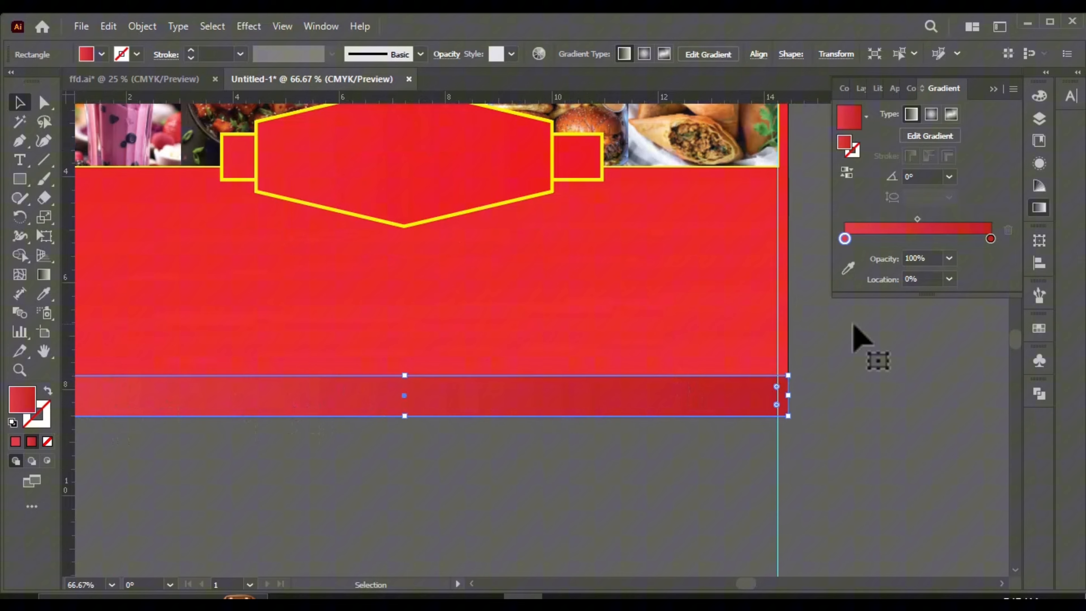
# - Change the end stop of the bottom strip's gradient to yellow
pyautogui.doubleClick(991, 238)
pyautogui.doubleClick(29, 398)
pyautogui.click(473, 155)
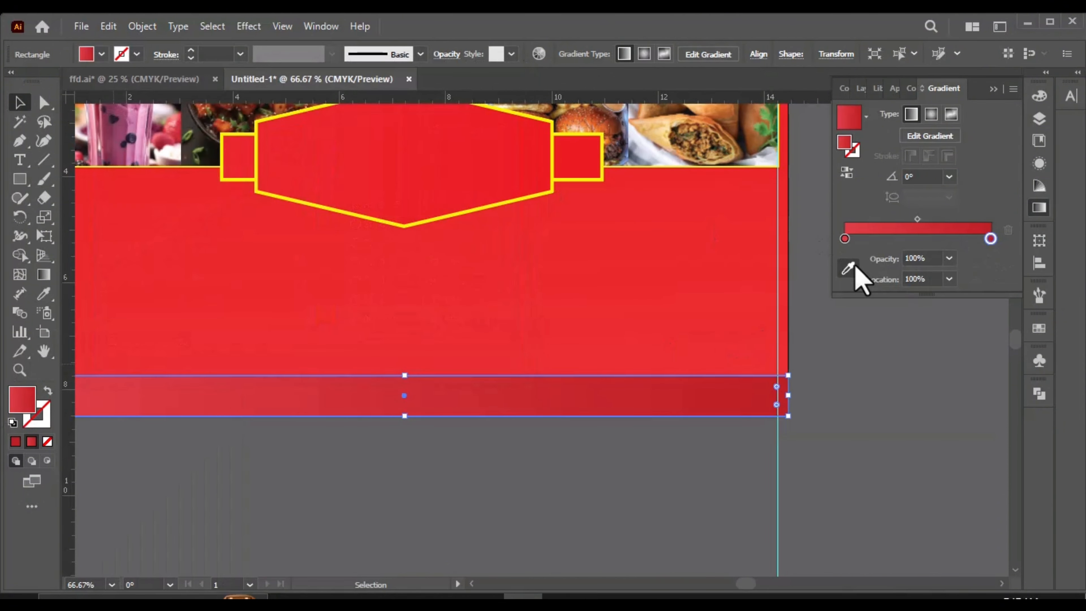
pyautogui.click(855, 267)
pyautogui.doubleClick(29, 403)
pyautogui.moveTo(324, 289); pyautogui.dragTo(324, 266)
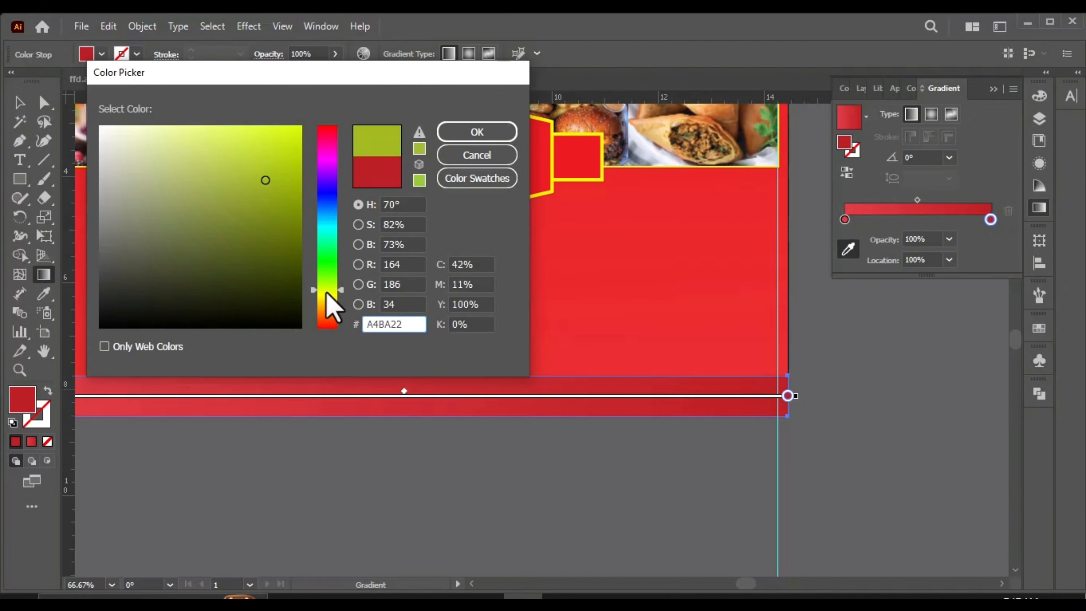
pyautogui.click(513, 130)
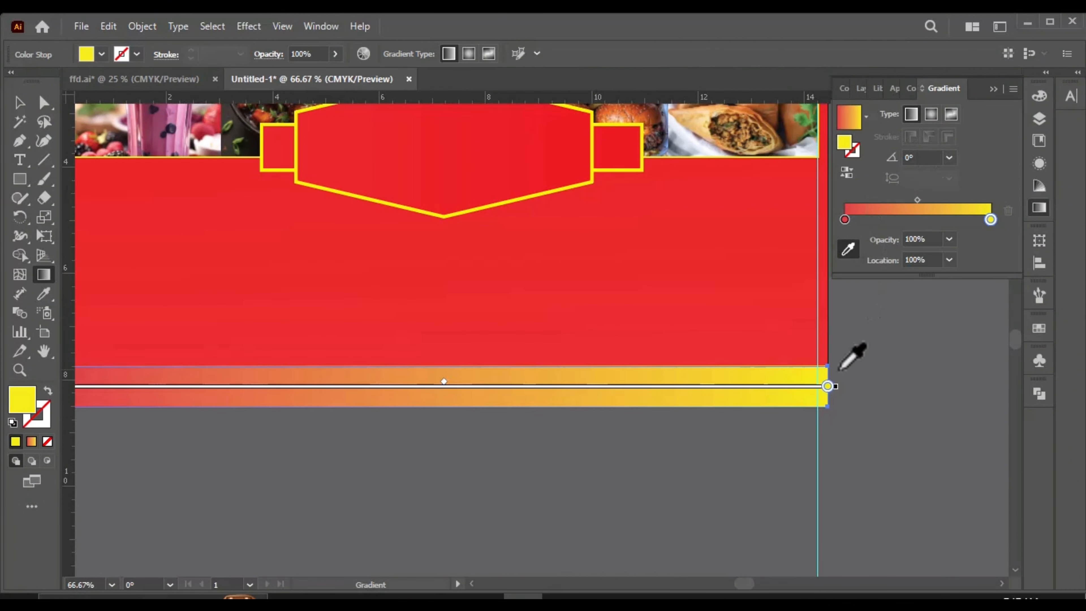
pyautogui.click(839, 370)
pyautogui.hotkey('ctrl', 'z')
# - Turn the bottom strip's gradient to a vertical 90° direction, with yellow along its upper edge
pyautogui.press('v')
pyautogui.press('g')
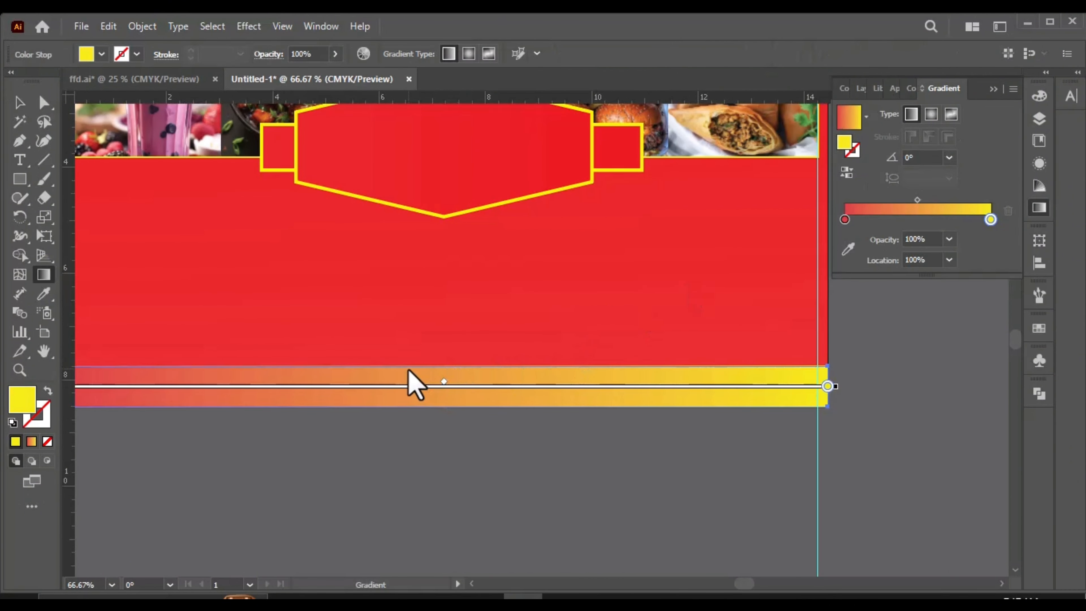
pyautogui.moveTo(393, 366)
pyautogui.mouseDown()
pyautogui.moveTo(392, 425)
pyautogui.moveTo(392, 349)
pyautogui.mouseUp()
pyautogui.scroll(-2, 467, 370)
pyautogui.scroll(1, 586, 385)
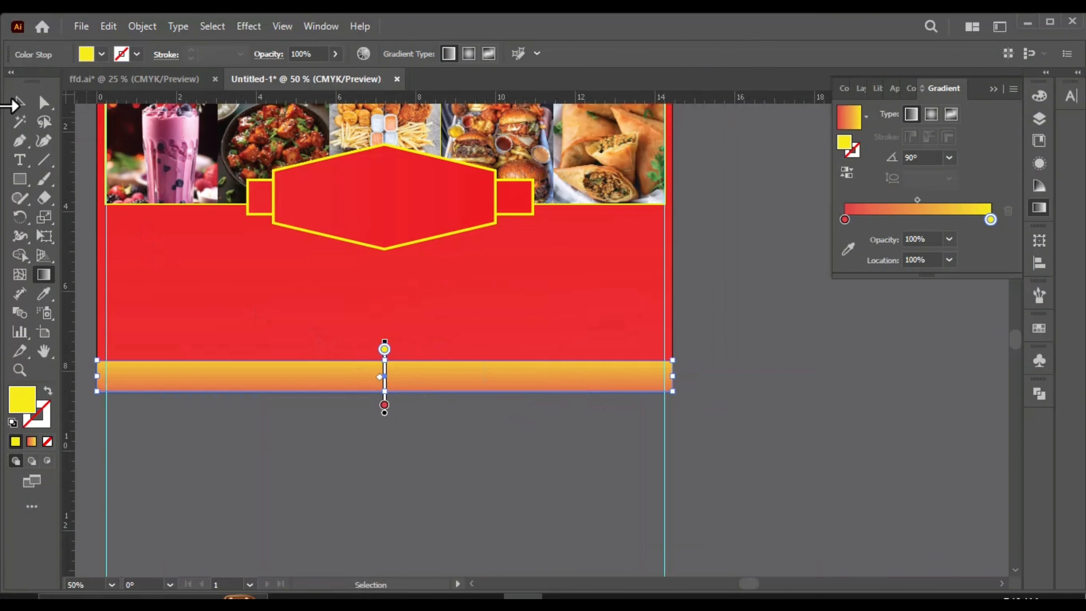
pyautogui.click(17, 103)
pyautogui.click(577, 449)
pyautogui.click(861, 88)
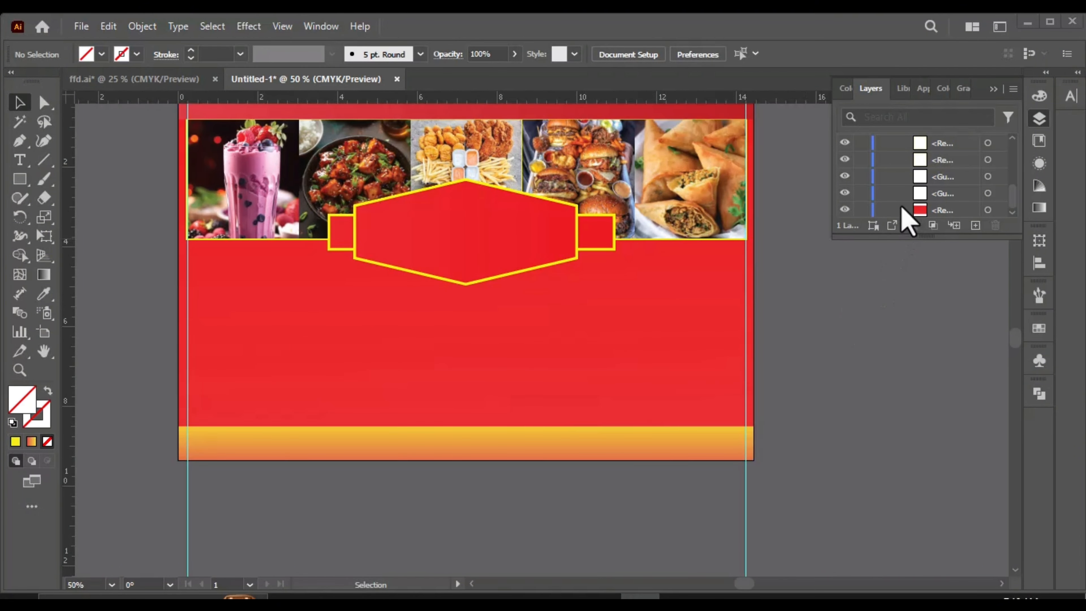
pyautogui.click(902, 329)
pyautogui.scroll(1, 526, 250)
pyautogui.scroll(-1, 533, 256)
# - Copy the "Lala's Resturent" title from ffd.ai and place it inside the hexagon badge of the new menu document
pyautogui.click(171, 80)
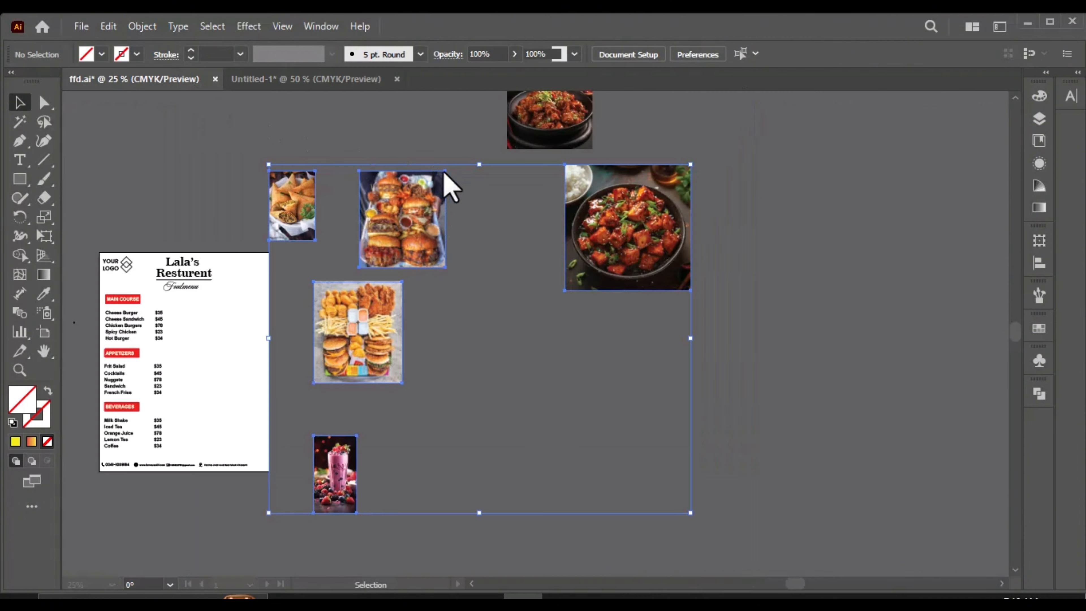
pyautogui.click(336, 216)
pyautogui.scroll(2, 153, 288)
pyautogui.moveTo(289, 206); pyautogui.dragTo(541, 205)
pyautogui.click(281, 226)
pyautogui.click(210, 252)
pyautogui.moveTo(444, 261); pyautogui.dragTo(370, 271)
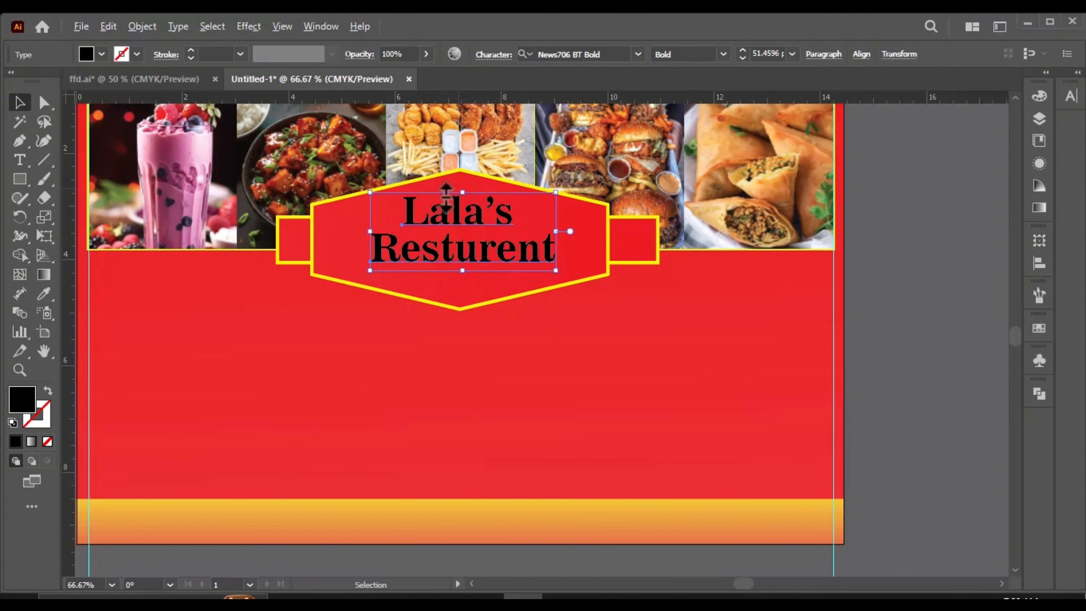
pyautogui.scroll(-2, 446, 188)
pyautogui.click(448, 124)
pyautogui.scroll(2, 444, 196)
pyautogui.scroll(1, 497, 252)
pyautogui.press('t')
pyautogui.click(1071, 96)
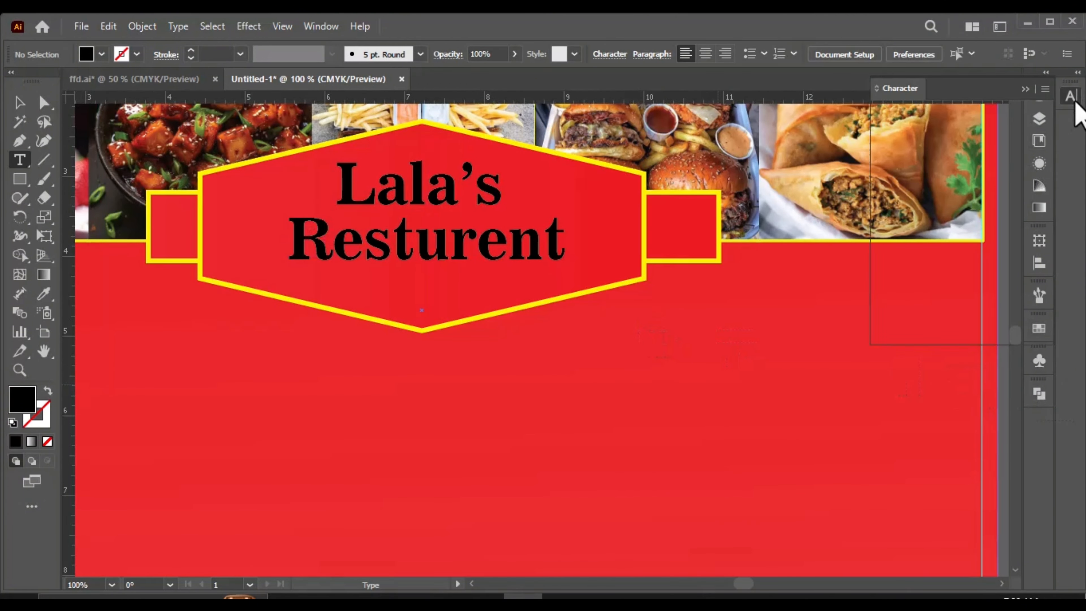
pyautogui.click(948, 159)
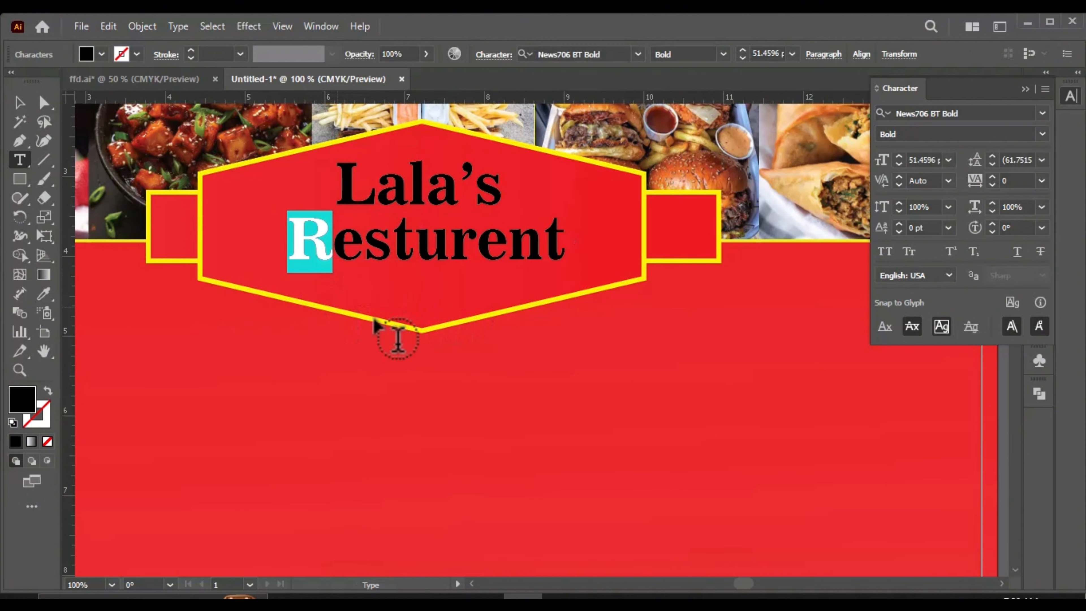
pyautogui.press('Escape')
pyautogui.click(466, 360)
pyautogui.click(20, 160)
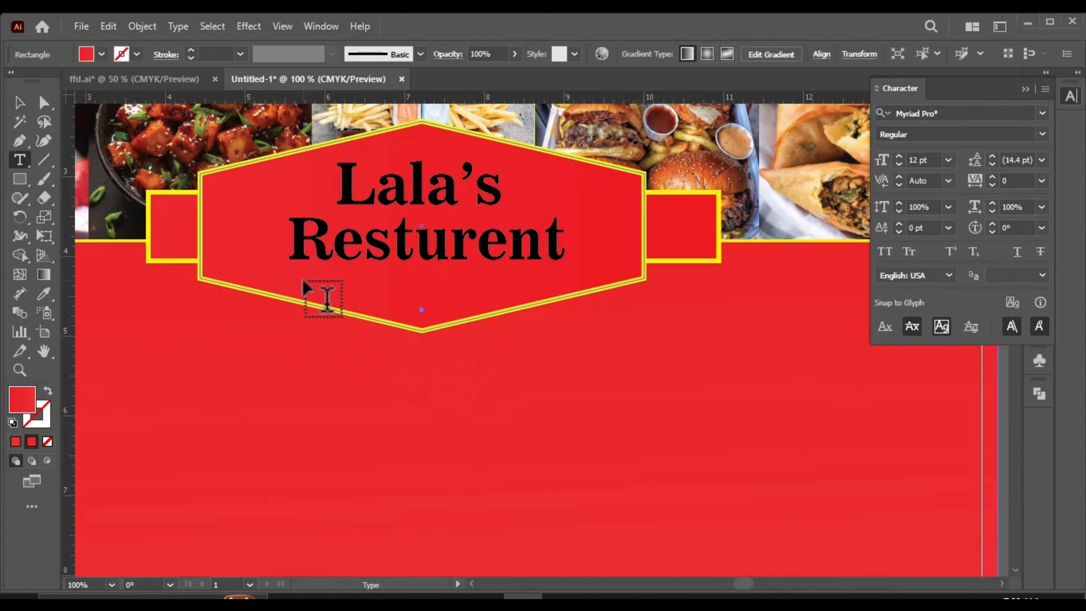
pyautogui.moveTo(300, 275); pyautogui.dragTo(564, 287)
pyautogui.hotkey('ctrl', 'z')
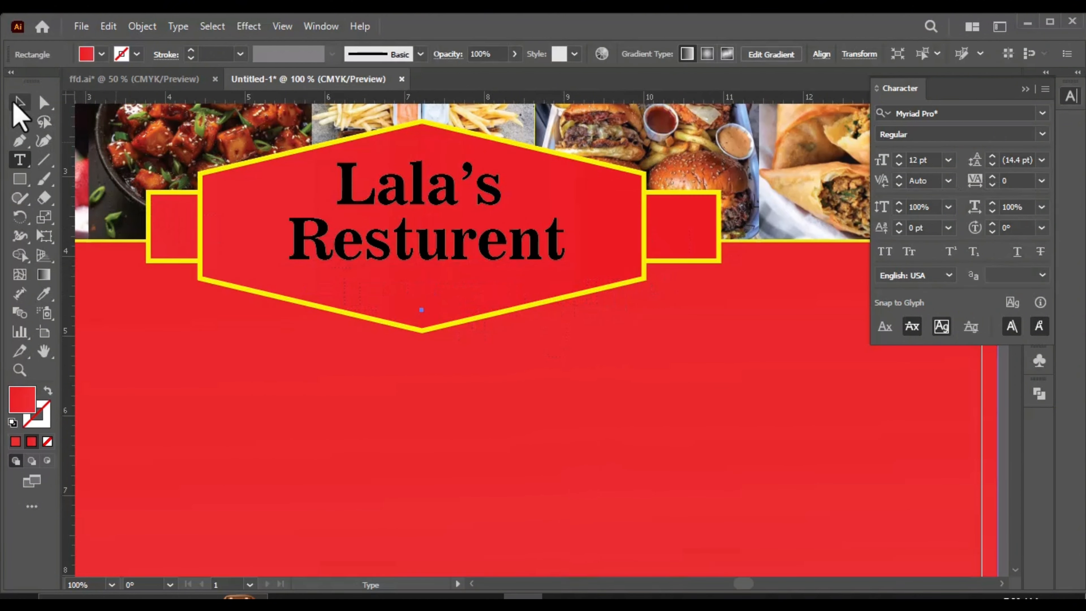
# - Add a two-line block of 6 pt Myriad Pro placeholder text beneath the title and fill it with white (FFFFFF)
pyautogui.moveTo(304, 282); pyautogui.dragTo(555, 295)
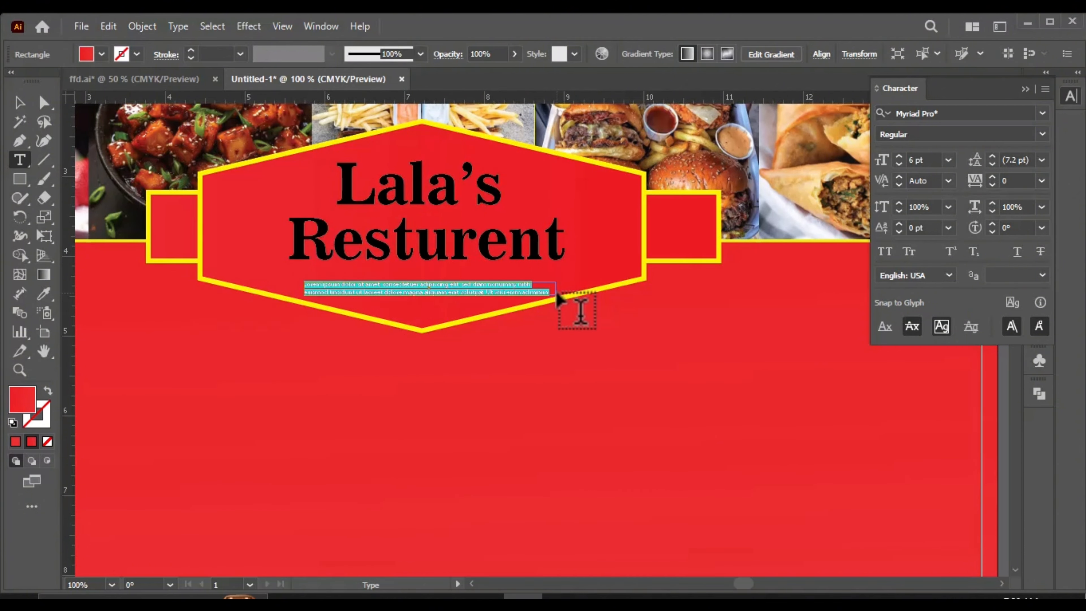
pyautogui.click(19, 102)
pyautogui.doubleClick(23, 399)
pyautogui.write('ffffff')
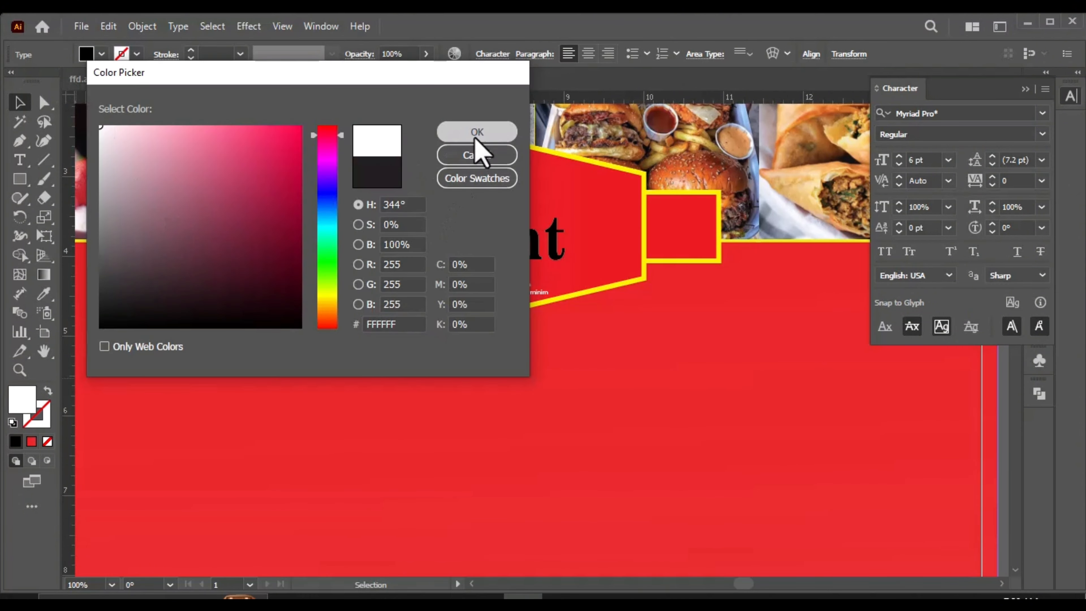
pyautogui.click(478, 131)
# - Move the placeholder text closer beneath the title and centre-align its paragraph
pyautogui.hotkey('ctrl', '+')
pyautogui.moveTo(376, 316)
pyautogui.mouseDown()
pyautogui.moveTo(369, 296)
pyautogui.moveTo(385, 299)
pyautogui.mouseUp()
pyautogui.hotkey('ctrl', '-')
pyautogui.hotkey('ctrl', '-')
pyautogui.hotkey('ctrl', '-')
pyautogui.hotkey('ctrl', '+')
pyautogui.hotkey('ctrl', '+')
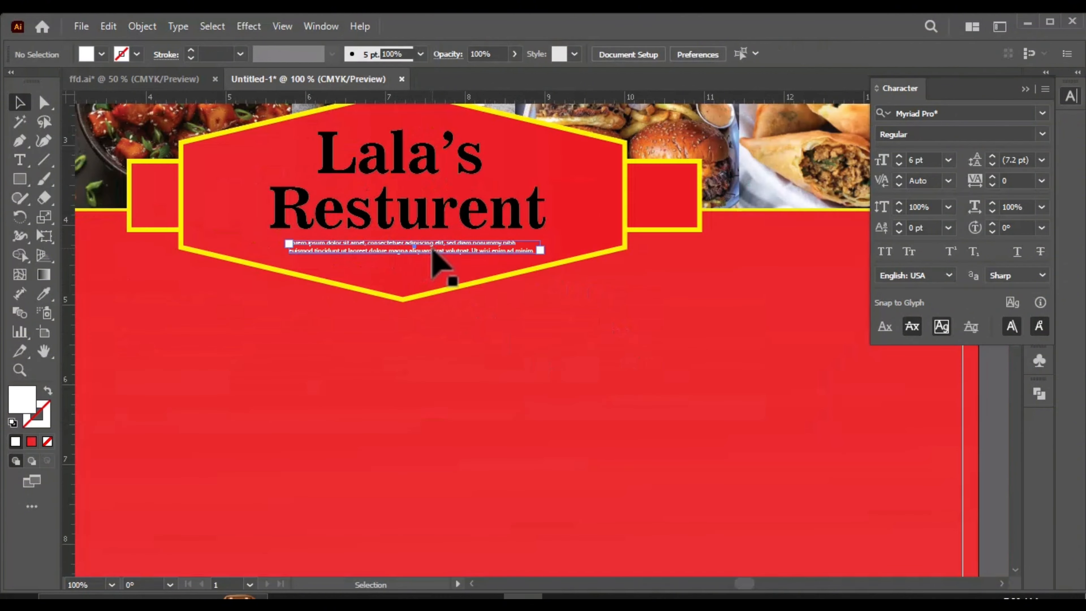
pyautogui.click(534, 54)
pyautogui.click(411, 82)
pyautogui.click(956, 412)
pyautogui.hotkey('ctrl', '-')
pyautogui.hotkey('ctrl', '-')
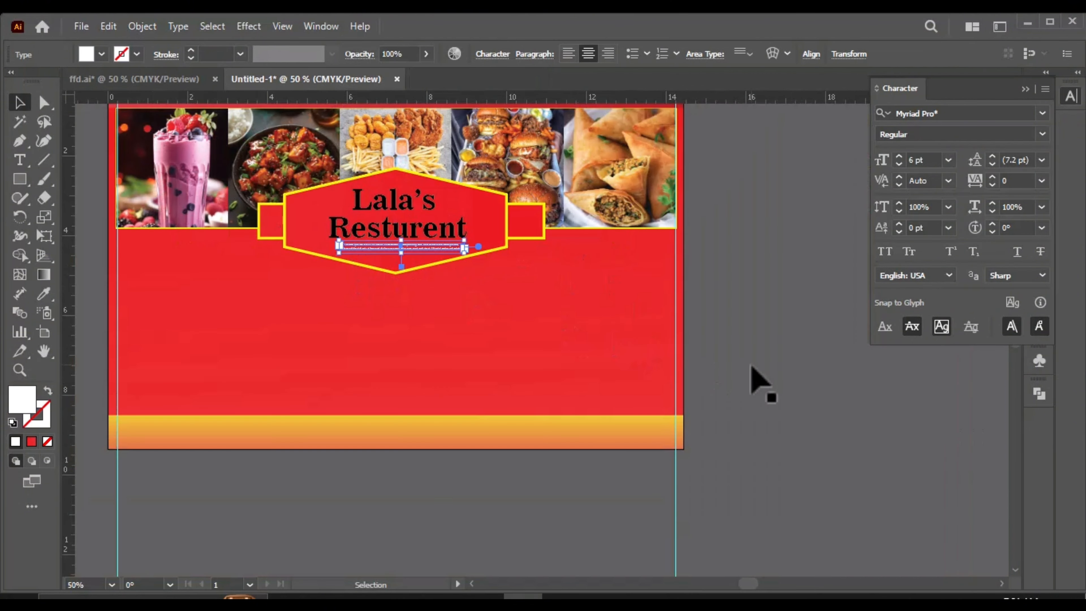
pyautogui.click(752, 366)
# - Fill the "Lala's Resturent" title with white
pyautogui.hotkey('ctrl', '+')
pyautogui.hotkey('ctrl', '+')
pyautogui.click(420, 261)
pyautogui.keyDown('shift'); pyautogui.click(387, 207); pyautogui.keyUp('shift')
pyautogui.doubleClick(22, 399)
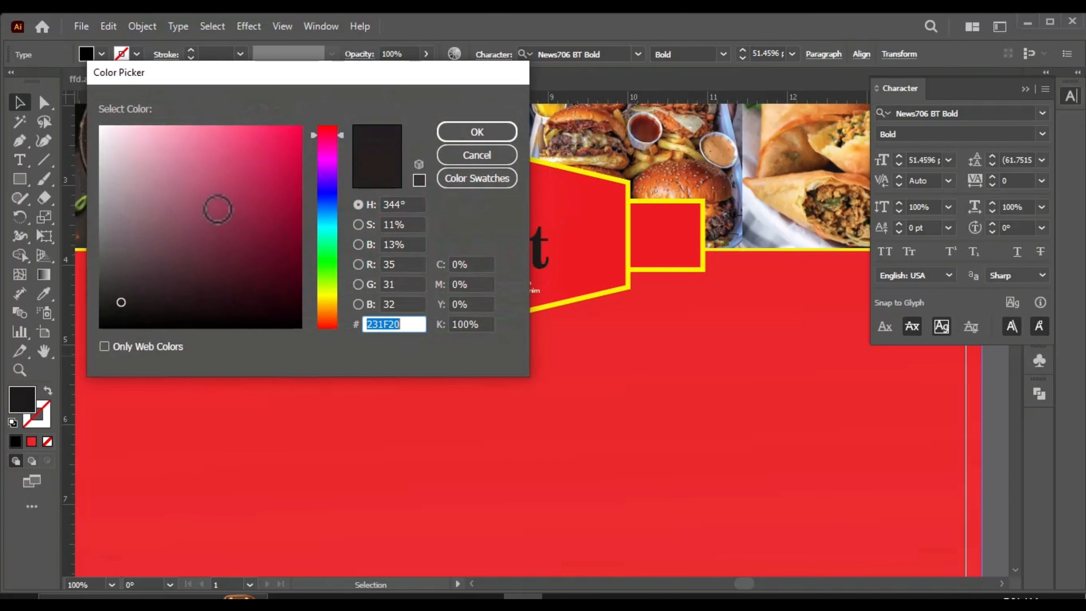
pyautogui.moveTo(218, 209); pyautogui.dragTo(98, 124)
pyautogui.click(477, 132)
pyautogui.hotkey('ctrl', '-')
pyautogui.hotkey('ctrl', '-')
pyautogui.click(798, 349)
# - Narrow the horizontal rectangle behind the hexagon evenly on both sides to about 6.3 in wide
pyautogui.hotkey('ctrl', '+')
pyautogui.click(589, 201)
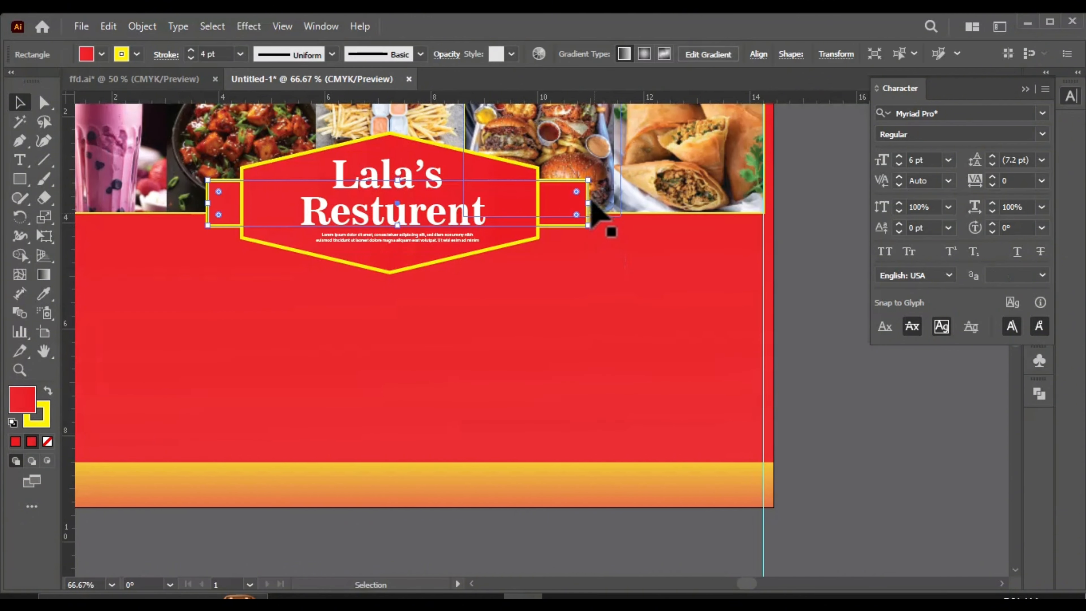
pyautogui.moveTo(223, 208); pyautogui.dragTo(222, 208)
pyautogui.hotkey('ctrl', '-')
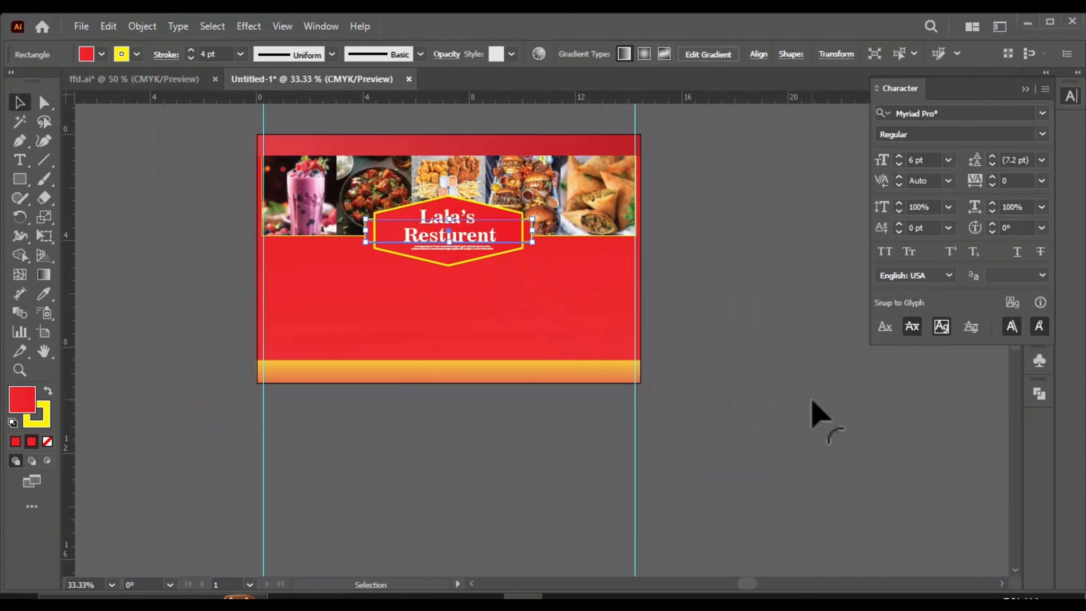
pyautogui.click(819, 415)
# - Copy the MAIN COURSE heading with its items and prices from ffd.ai and place them beside the new menu's artboard
pyautogui.scroll(2, 493, 160)
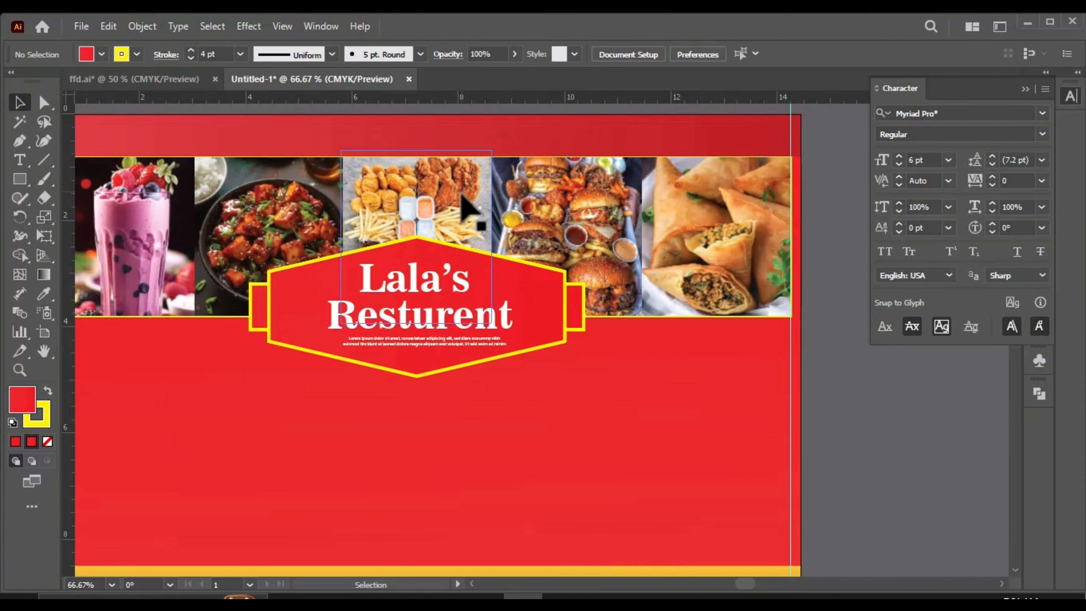
pyautogui.scroll(-1, 466, 216)
pyautogui.click(179, 79)
pyautogui.click(203, 244)
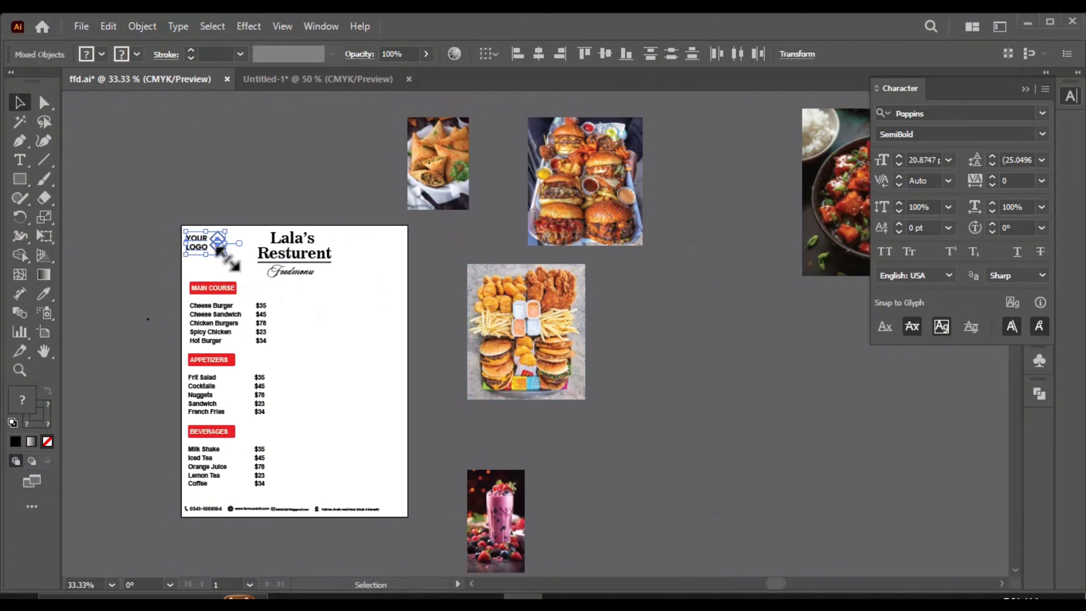
pyautogui.scroll(2, 201, 250)
pyautogui.scroll(-1, 131, 299)
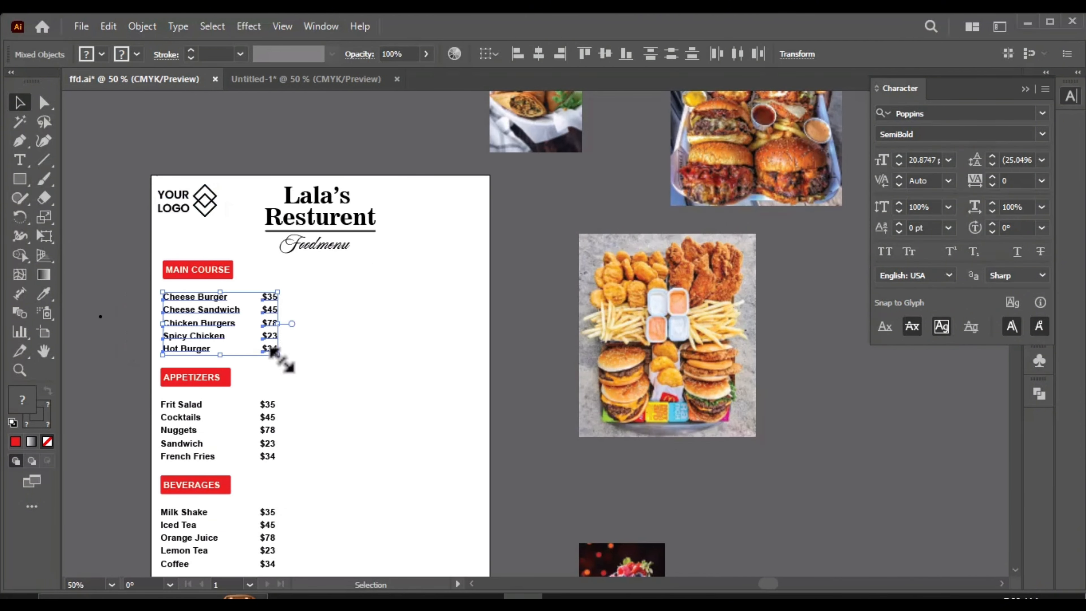
pyautogui.moveTo(199, 273); pyautogui.dragTo(465, 262)
pyautogui.scroll(-1, 259, 304)
pyautogui.scroll(1, 98, 334)
pyautogui.moveTo(200, 326); pyautogui.dragTo(157, 364)
pyautogui.click(120, 314)
# - Reposition the MAIN COURSE heading just above its item list
pyautogui.scroll(2, 121, 314)
pyautogui.moveTo(234, 287); pyautogui.dragTo(231, 289)
pyautogui.moveTo(218, 292)
pyautogui.mouseDown()
pyautogui.moveTo(259, 317)
pyautogui.moveTo(209, 307)
pyautogui.moveTo(219, 274)
pyautogui.mouseUp()
pyautogui.scroll(-2, 223, 300)
pyautogui.click(248, 332)
pyautogui.scroll(1, 248, 332)
pyautogui.scroll(1, 250, 346)
pyautogui.click(267, 417)
pyautogui.scroll(-1, 267, 417)
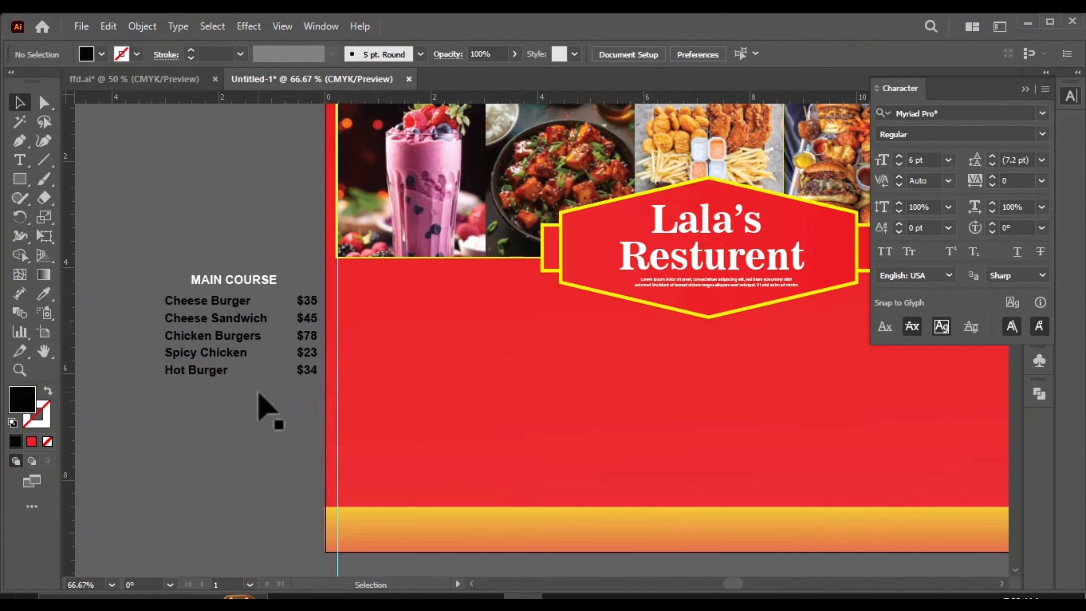
# - Duplicate the Chicken Burgers, Spicy Chicken and Hot Burger lines with their prices directly below the list
pyautogui.moveTo(222, 359); pyautogui.dragTo(228, 420)
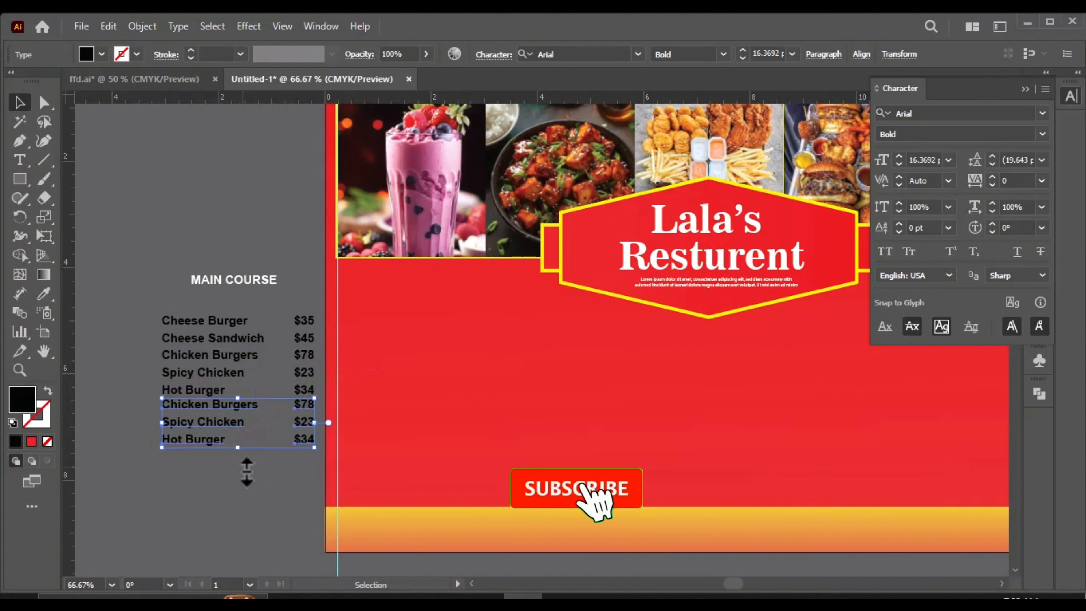
# - Try to distribute the item and price lines evenly by their vertical centers
pyautogui.moveTo(143, 308); pyautogui.dragTo(265, 468)
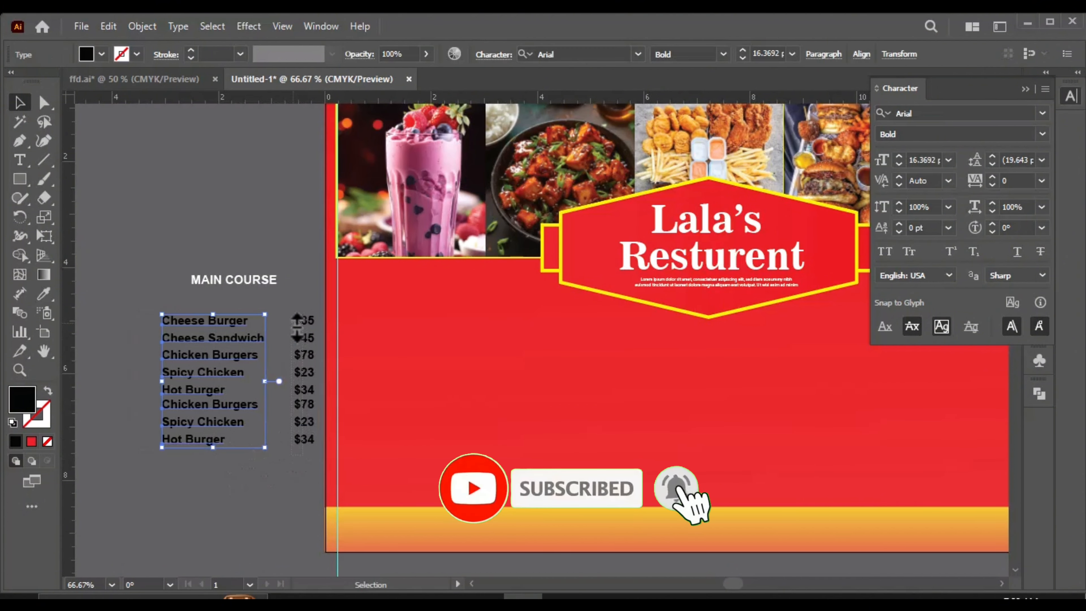
pyautogui.click(861, 54)
pyautogui.click(724, 154)
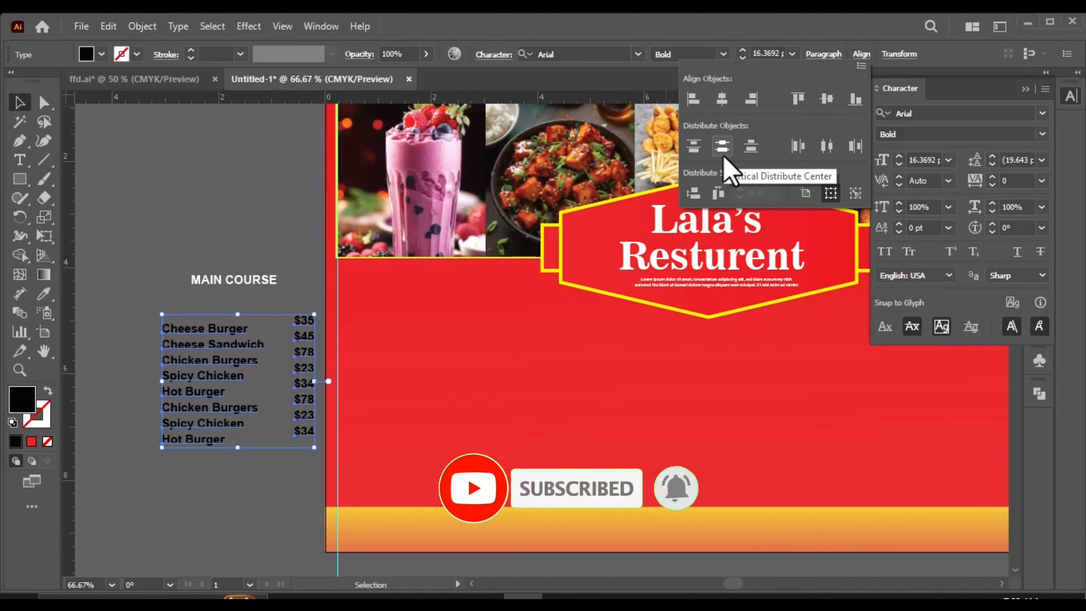
pyautogui.click(684, 220)
pyautogui.hotkey('ctrl', 'z')
pyautogui.click(280, 468)
# - Move the MAIN COURSE heading and item list onto the artboard below the milkshake photo, with the heading close above the list
pyautogui.hotkey('ctrl', '-')
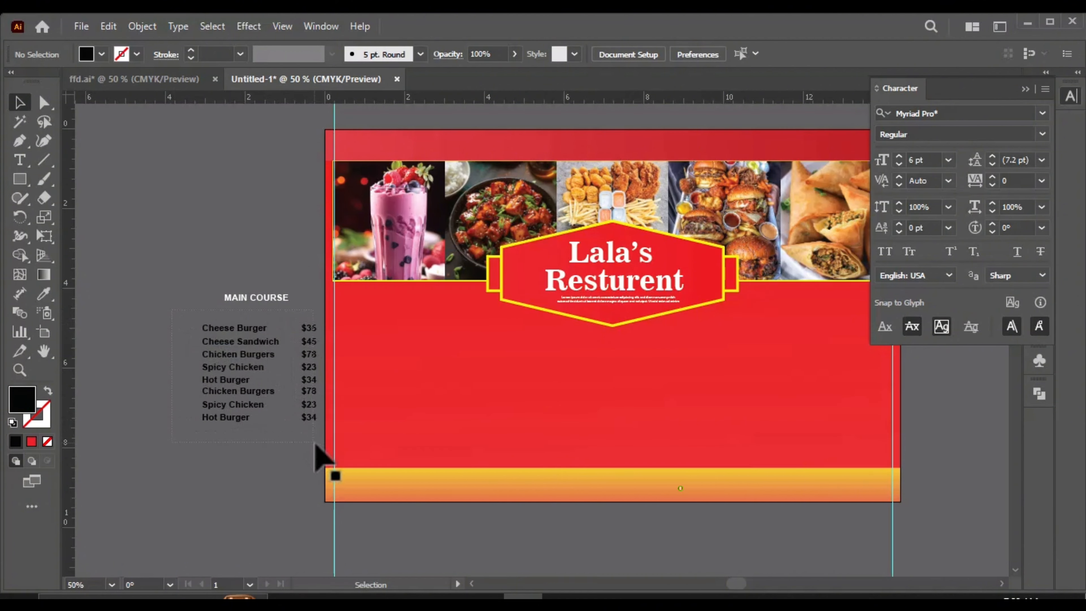
pyautogui.moveTo(305, 403); pyautogui.dragTo(451, 426)
pyautogui.scroll(-2, 454, 355)
pyautogui.click(328, 368)
pyautogui.scroll(1, 440, 354)
pyautogui.scroll(2, 327, 326)
pyautogui.moveTo(269, 320); pyautogui.dragTo(456, 363)
pyautogui.scroll(-1, 504, 408)
pyautogui.scroll(1, 504, 449)
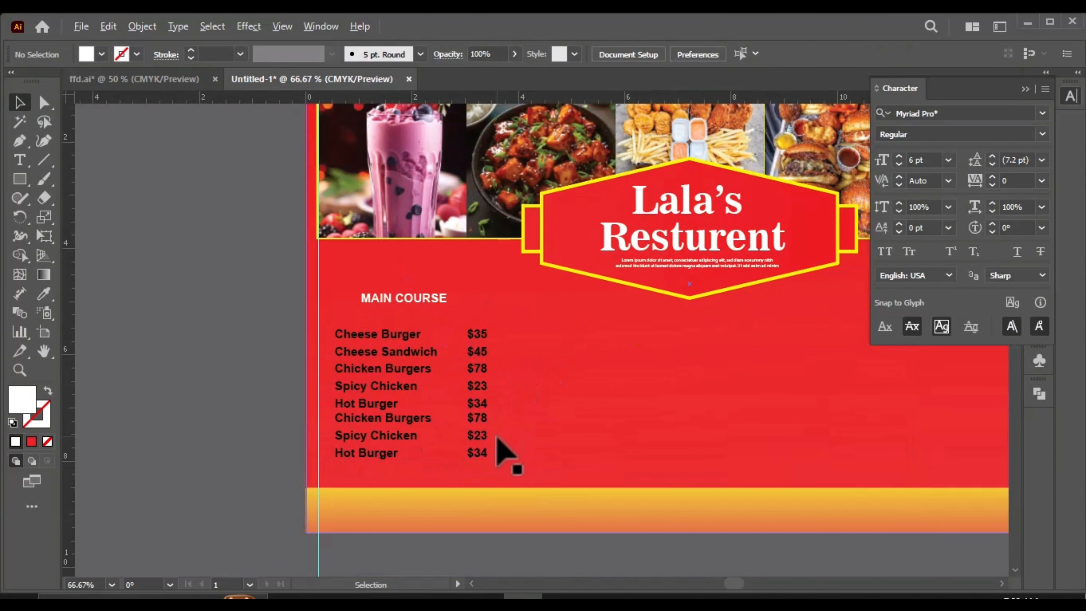
pyautogui.scroll(1, 504, 449)
pyautogui.moveTo(387, 244); pyautogui.dragTo(388, 259)
pyautogui.click(174, 317)
pyautogui.scroll(-1, 306, 187)
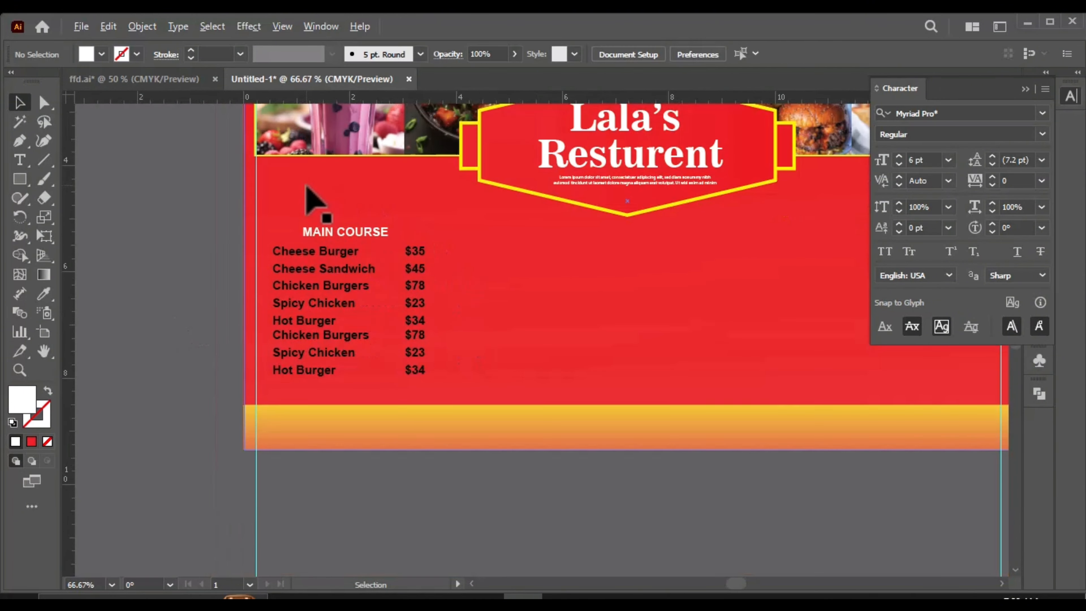
# - Cut the MAIN COURSE heading from above the item list
pyautogui.scroll(1, 421, 280)
pyautogui.click(335, 220)
pyautogui.press('Delete')
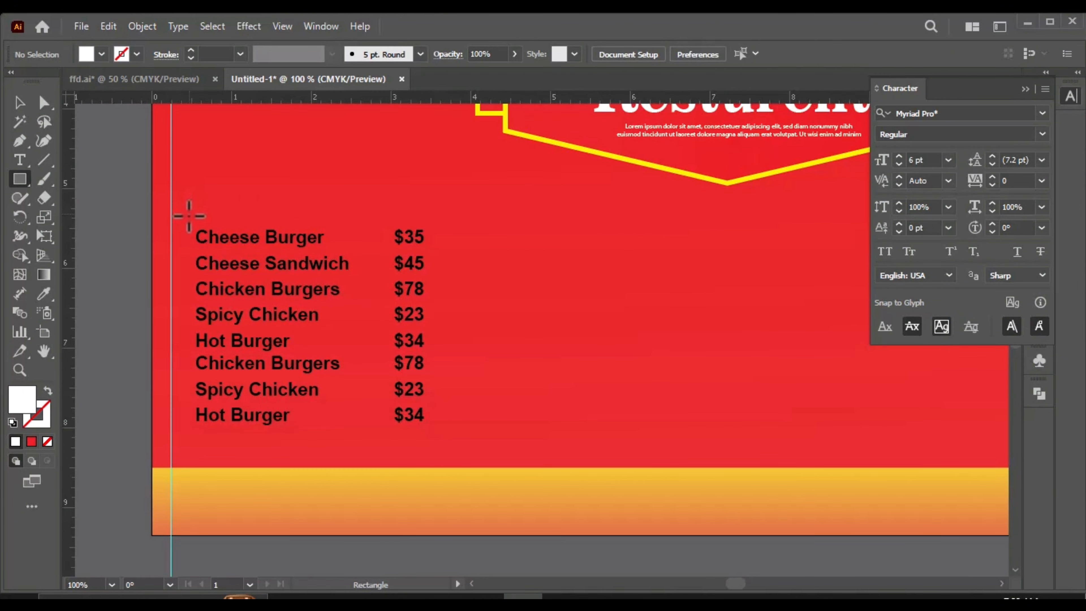
# - Draw a rectangular frame around the whole item and price list, with no fill and a white 1 pt stroke
pyautogui.moveTo(188, 216); pyautogui.dragTo(436, 437)
pyautogui.click(50, 443)
pyautogui.click(44, 420)
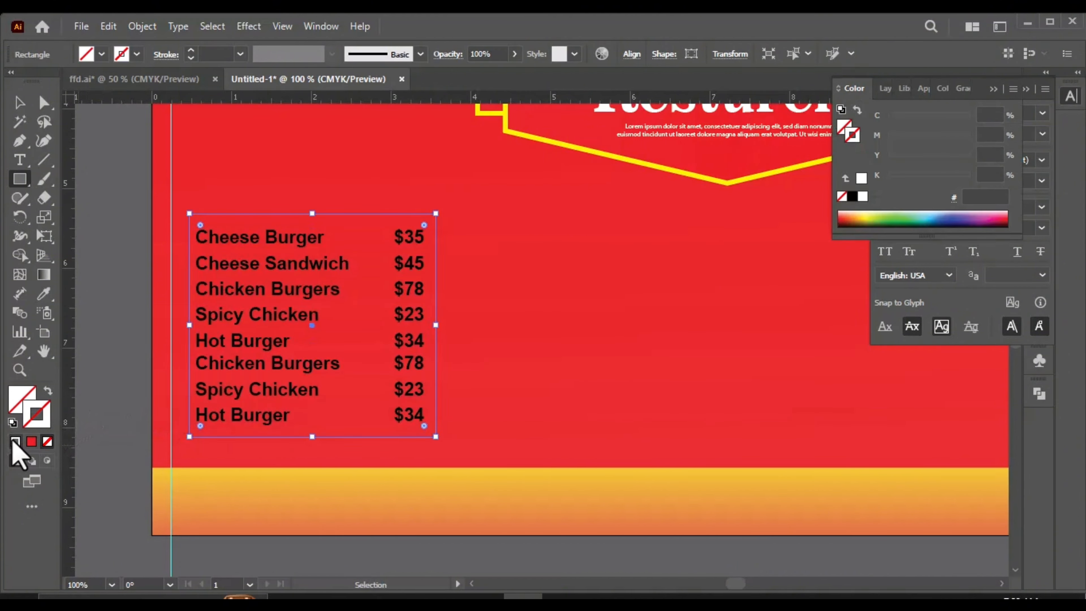
pyautogui.click(14, 441)
pyautogui.scroll(1, 323, 217)
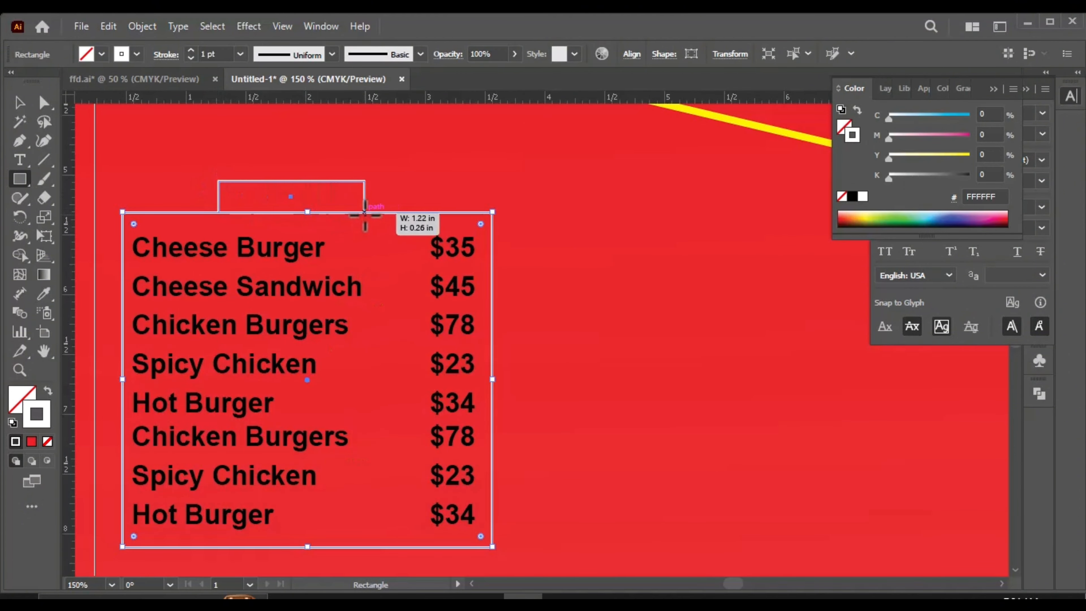
# - Draw a label rectangle about 1.3 in wide and 0.3 in high on top of the list frame and fill it white
pyautogui.moveTo(365, 216); pyautogui.dragTo(371, 213)
pyautogui.scroll(-1, 305, 191)
pyautogui.scroll(1, 308, 209)
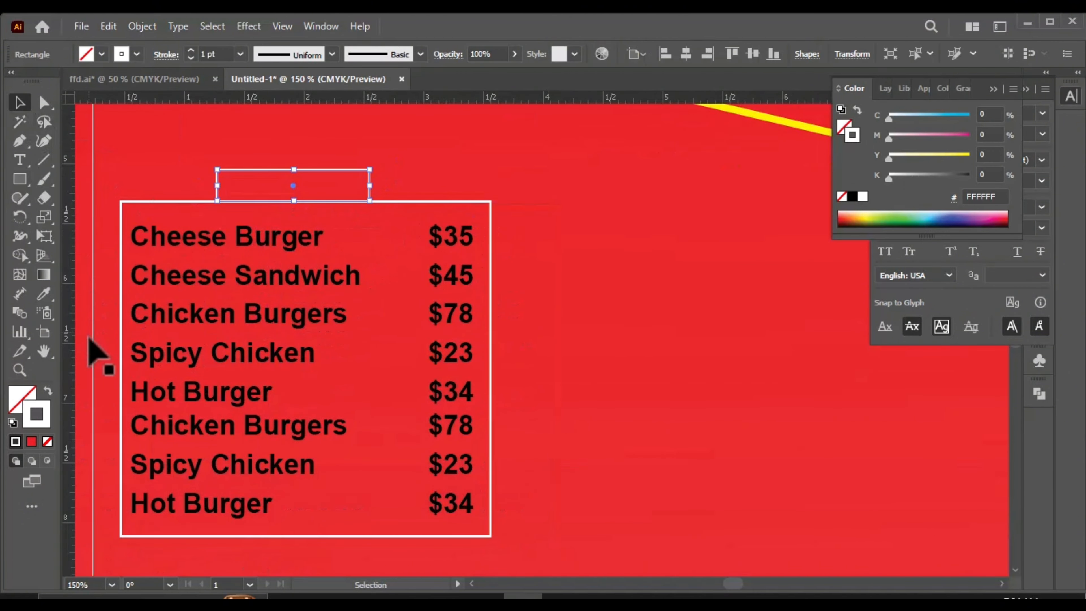
pyautogui.click(16, 399)
pyautogui.click(16, 440)
pyautogui.scroll(-1, 271, 278)
pyautogui.scroll(-1, 284, 219)
pyautogui.click(153, 278)
pyautogui.scroll(2, 314, 223)
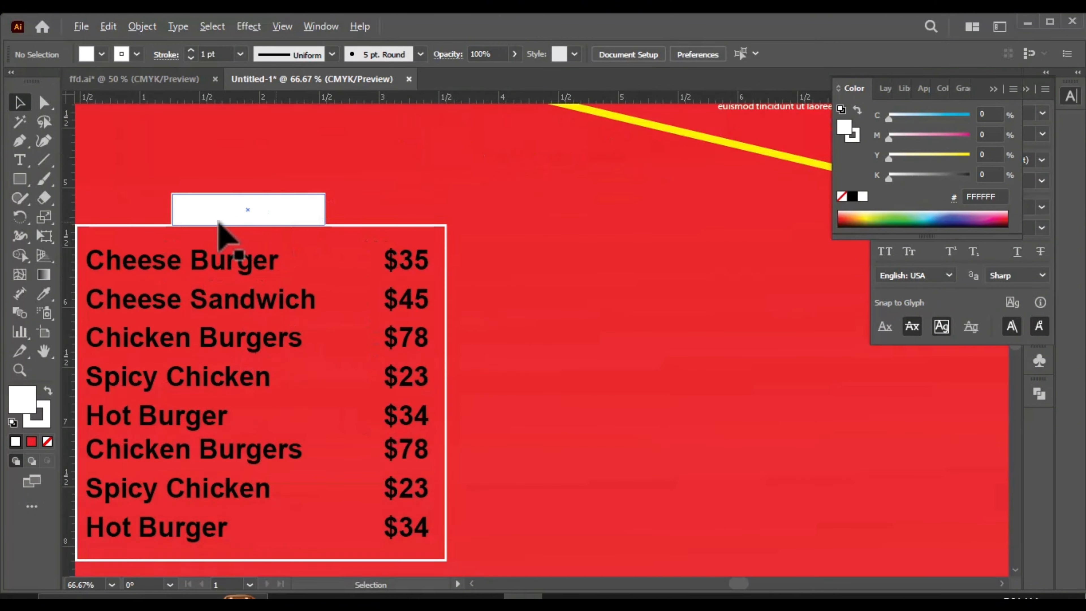
# - Nudge the white label rectangle so it sits on the upper edge of the list frame
pyautogui.scroll(4, 218, 221)
pyautogui.moveTo(285, 246); pyautogui.dragTo(288, 243)
pyautogui.scroll(-4, 431, 238)
pyautogui.click(148, 333)
pyautogui.scroll(-2, 321, 246)
pyautogui.scroll(2, 357, 249)
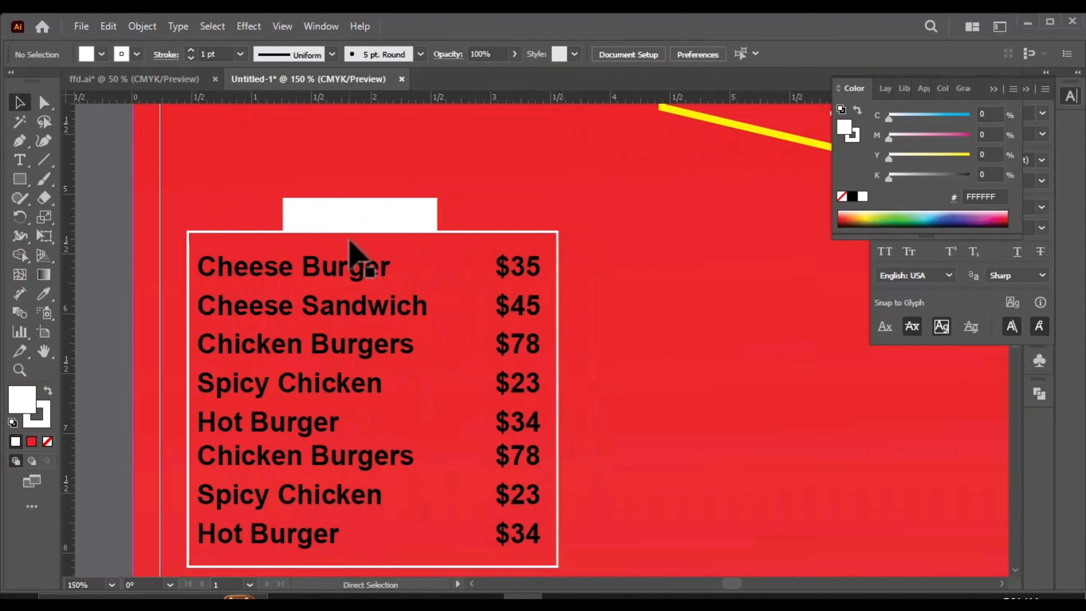
# - Paste the MAIN COURSE heading back and fill it with black
pyautogui.hotkey('ctrl', 'v')
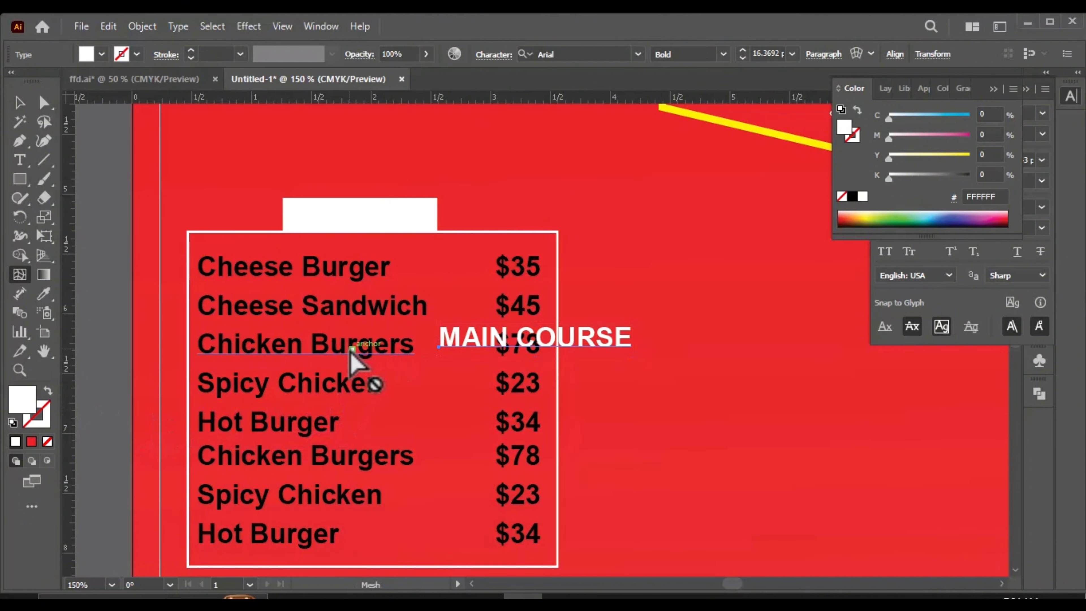
pyautogui.doubleClick(23, 400)
pyautogui.click(476, 134)
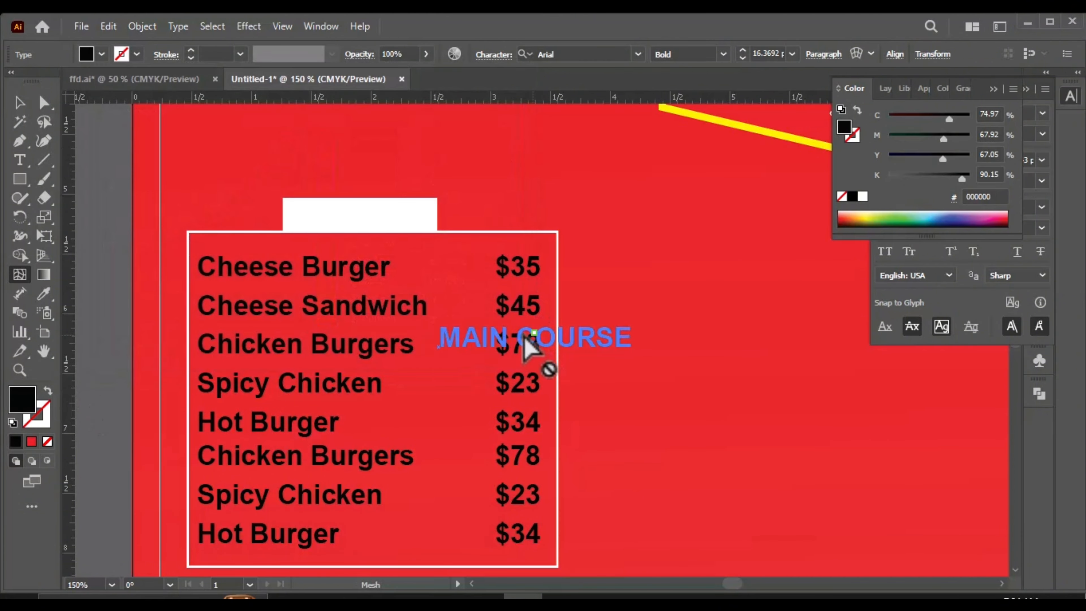
# - Move the MAIN COURSE heading onto the white label and scale it down to fit inside
pyautogui.moveTo(501, 349); pyautogui.dragTo(340, 233)
pyautogui.scroll(1, 414, 218)
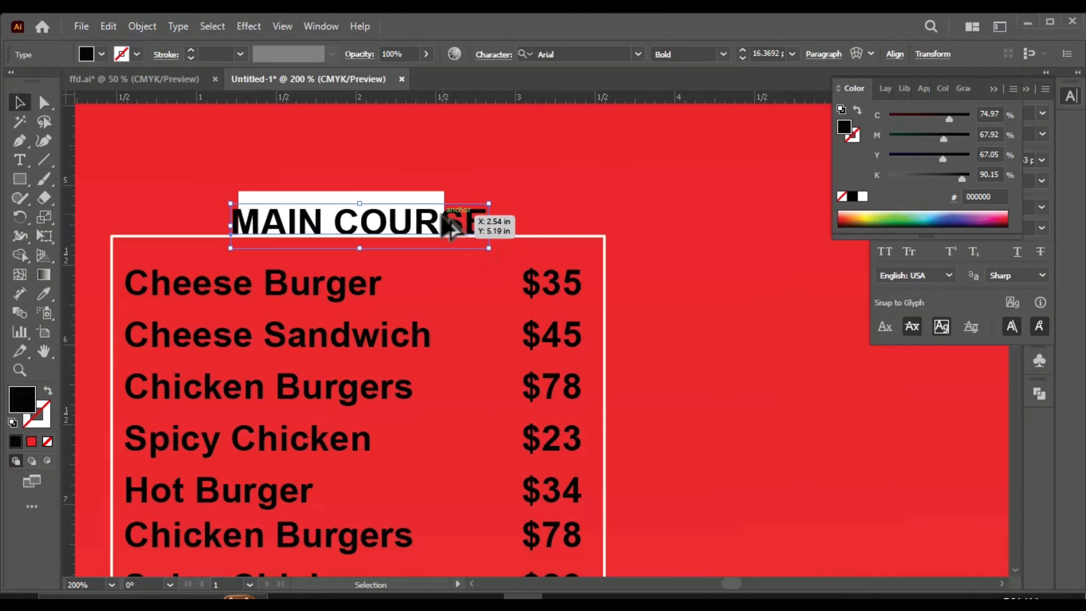
pyautogui.moveTo(445, 219); pyautogui.dragTo(425, 230)
pyautogui.moveTo(294, 238); pyautogui.dragTo(358, 213)
pyautogui.scroll(-4, 341, 232)
pyautogui.scroll(2, 359, 253)
pyautogui.scroll(-1, 339, 246)
pyautogui.click(312, 352)
pyautogui.scroll(1, 317, 337)
# - Fill all the menu item names and prices inside the frame with yellow
pyautogui.click(261, 374)
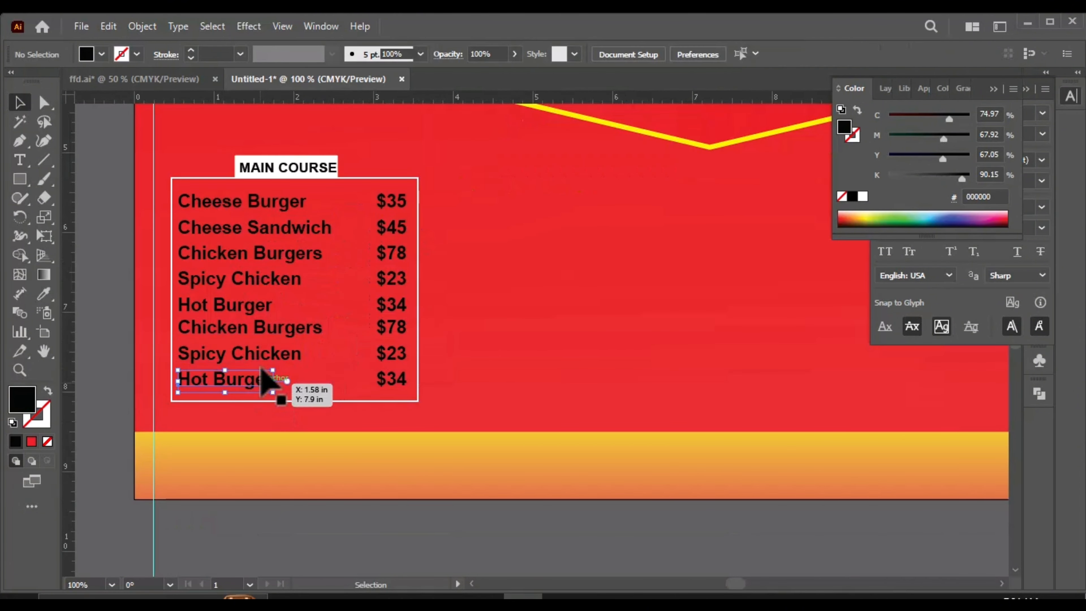
pyautogui.keyDown('shift'); pyautogui.click(263, 353); pyautogui.keyUp('shift')
pyautogui.keyDown('shift'); pyautogui.click(264, 328); pyautogui.keyUp('shift')
pyautogui.keyDown('shift'); pyautogui.click(262, 278); pyautogui.keyUp('shift')
pyautogui.keyDown('shift'); pyautogui.click(262, 254); pyautogui.keyUp('shift')
pyautogui.keyDown('shift'); pyautogui.click(262, 227); pyautogui.keyUp('shift')
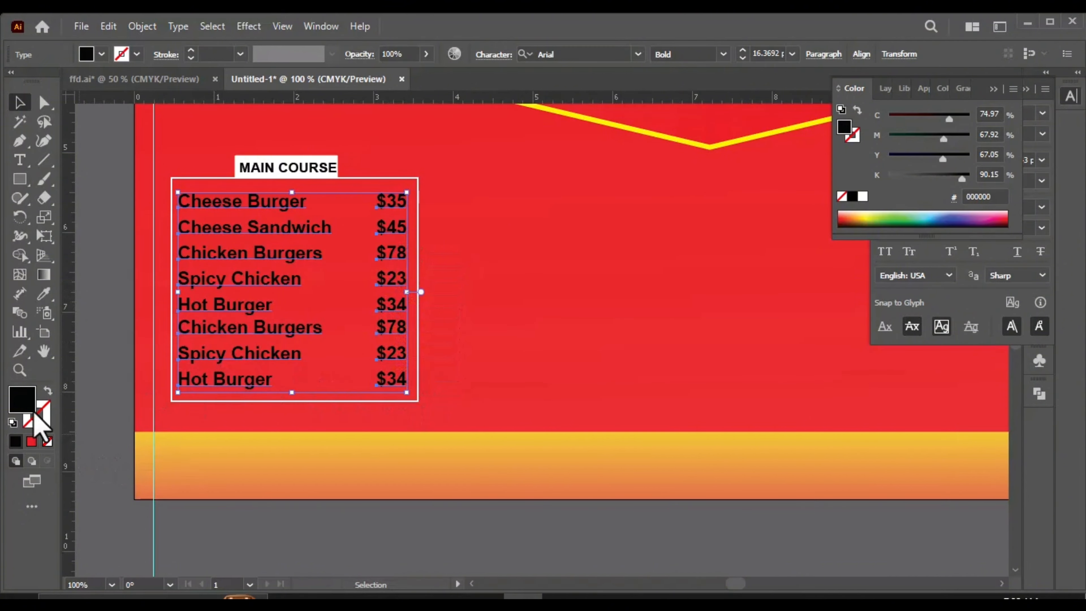
pyautogui.doubleClick(23, 400)
pyautogui.moveTo(327, 289); pyautogui.dragTo(328, 295)
pyautogui.moveTo(296, 134); pyautogui.dragTo(312, 121)
pyautogui.click(475, 132)
pyautogui.scroll(-2, 368, 268)
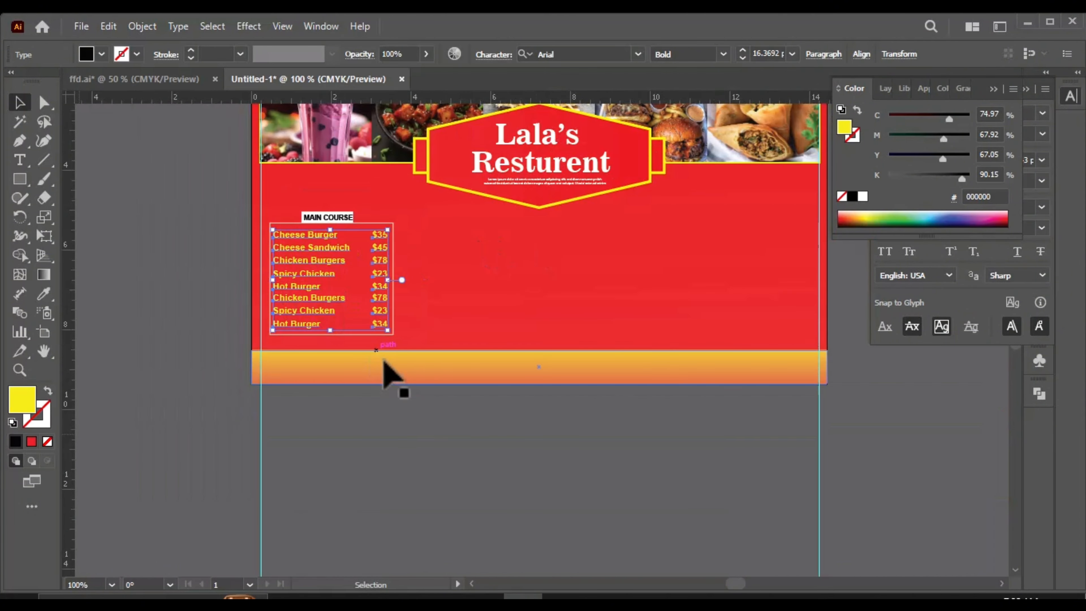
pyautogui.click(380, 398)
# - Copy the list frame and its white label twice to the right at 3.62 in spacing
pyautogui.scroll(1, 378, 248)
pyautogui.click(399, 279)
pyautogui.keyDown('shift'); pyautogui.click(344, 203); pyautogui.keyUp('shift')
pyautogui.scroll(-2, 305, 274)
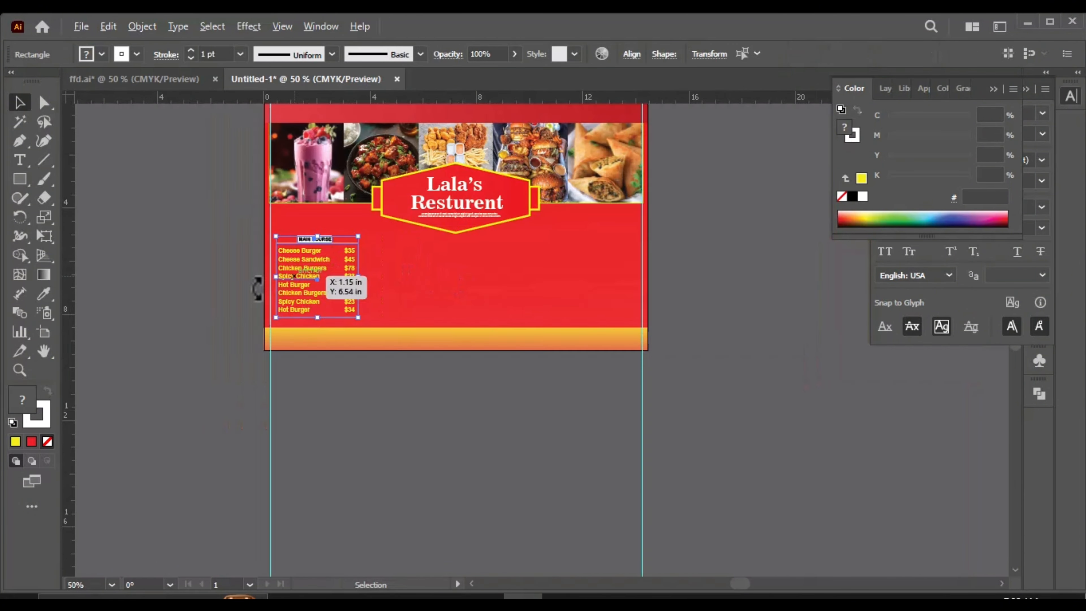
pyautogui.scroll(1, 260, 286)
pyautogui.moveTo(251, 312); pyautogui.dragTo(395, 313)
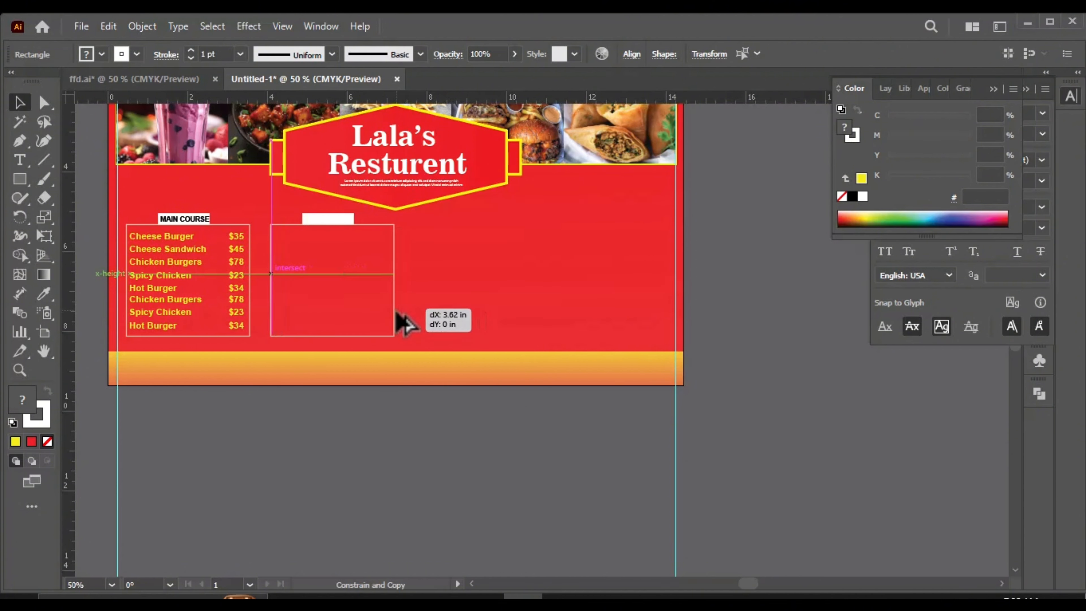
pyautogui.hotkey('ctrl', 'd')
pyautogui.hotkey('ctrl', 'd')
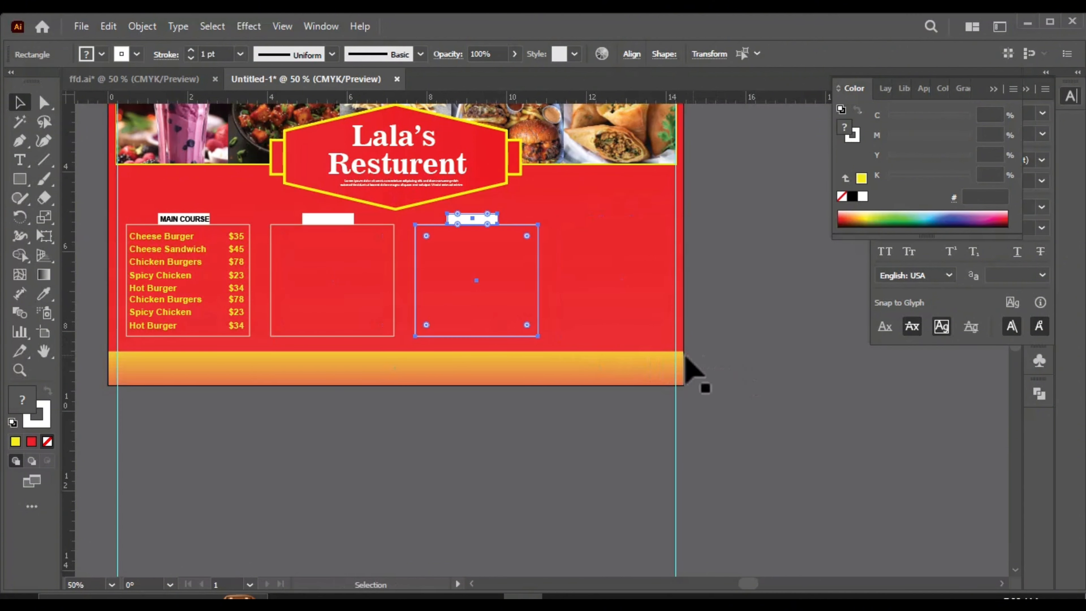
pyautogui.scroll(-1, 332, 311)
pyautogui.scroll(1, 340, 300)
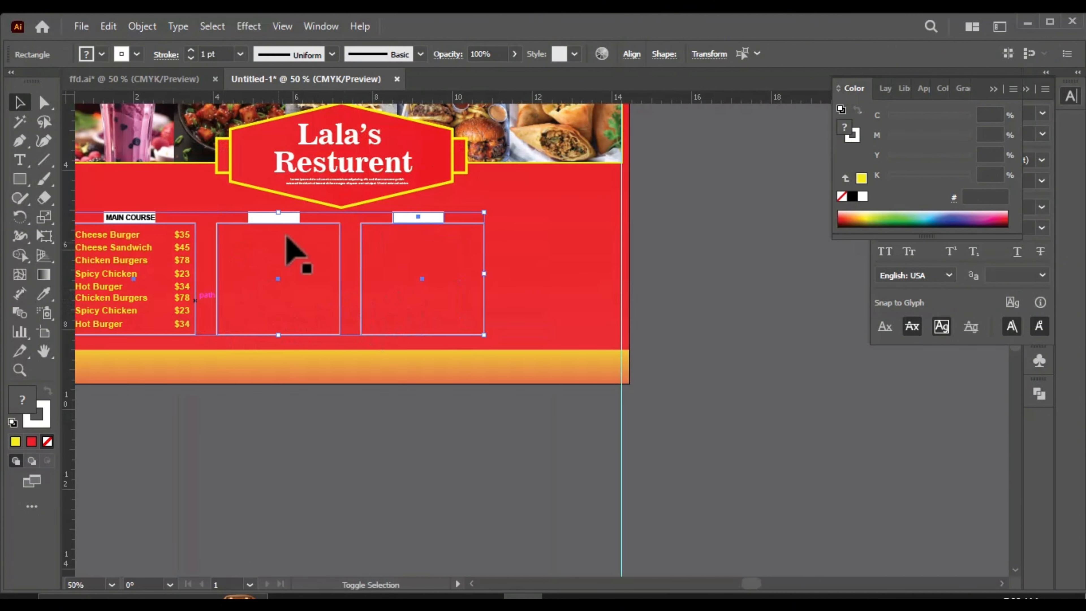
# - Try to stretch the three frames and their labels toward the right guide
pyautogui.keyDown('shift'); pyautogui.click(156, 220); pyautogui.keyUp('shift')
pyautogui.keyDown('shift'); pyautogui.click(414, 218); pyautogui.keyUp('shift')
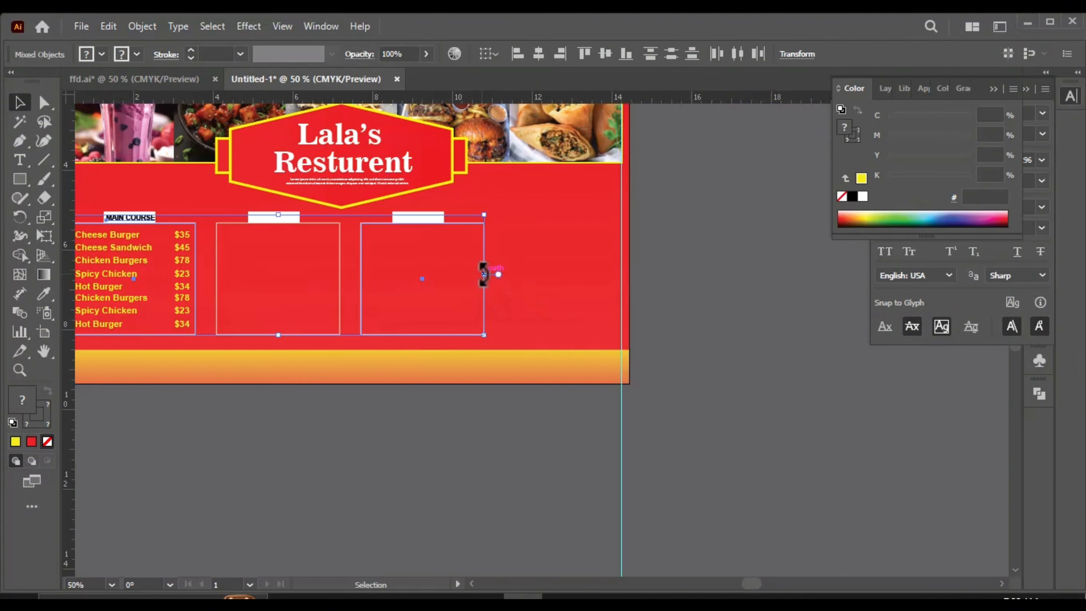
pyautogui.scroll(5, 129, 219)
pyautogui.keyDown('shift'); pyautogui.click(155, 226); pyautogui.keyUp('shift')
pyautogui.keyDown('shift'); pyautogui.click(173, 179); pyautogui.keyUp('shift')
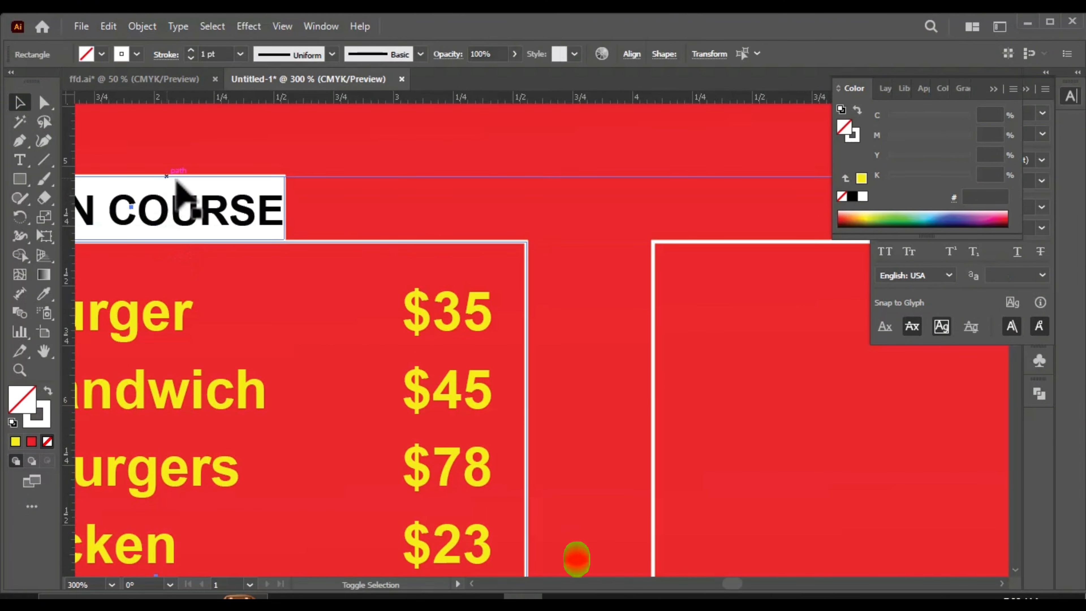
pyautogui.scroll(-4, 333, 297)
pyautogui.scroll(-1, 378, 326)
pyautogui.scroll(1, 635, 336)
pyautogui.moveTo(637, 340); pyautogui.dragTo(788, 357)
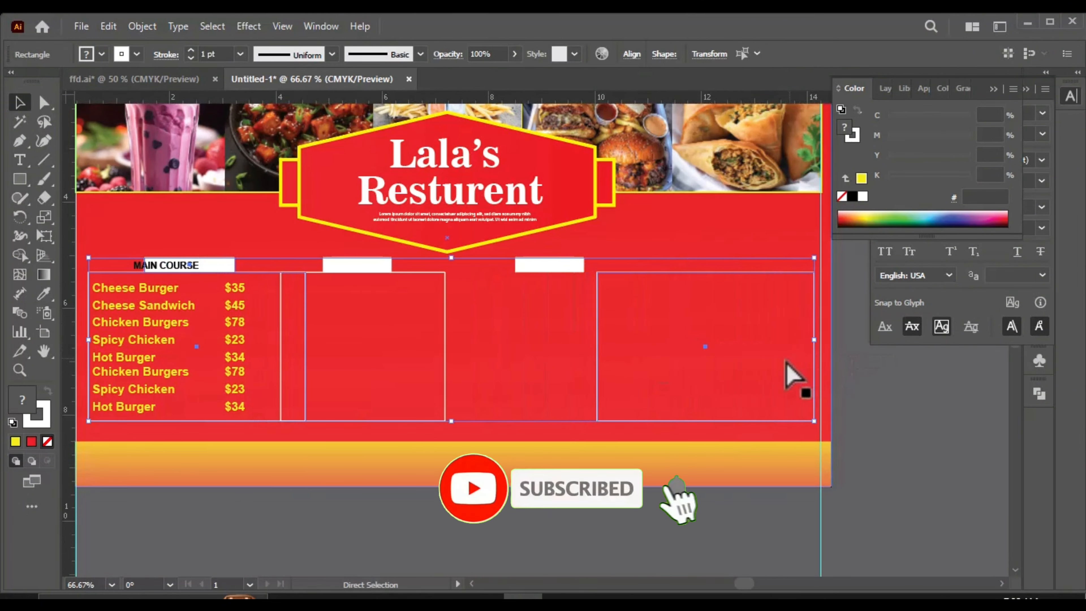
pyautogui.hotkey('ctrl', 'z')
pyautogui.moveTo(637, 340); pyautogui.dragTo(824, 359)
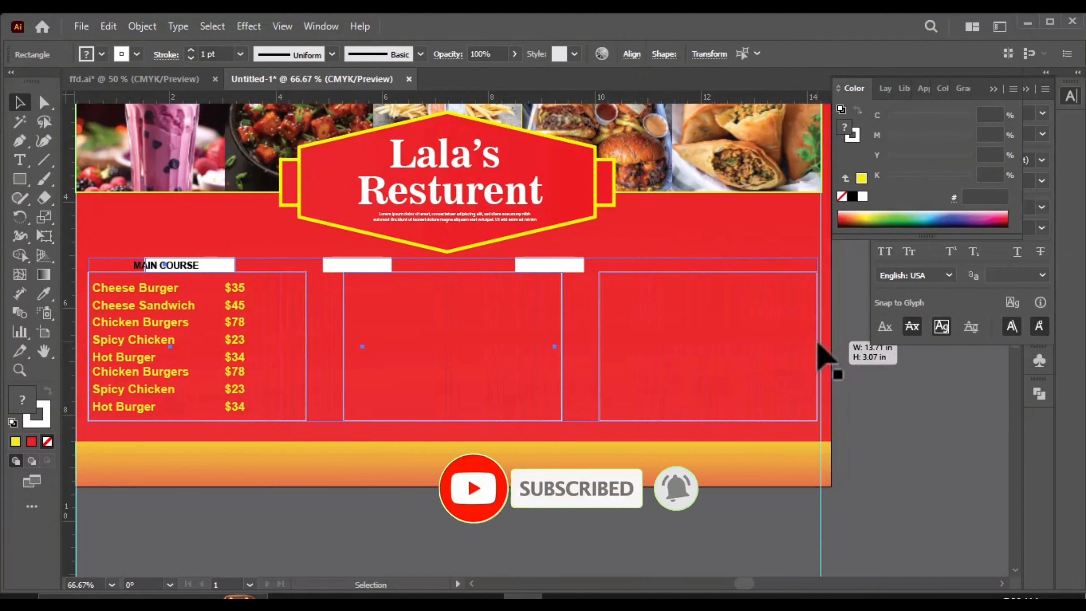
pyautogui.click(914, 485)
pyautogui.scroll(-1, 849, 417)
pyautogui.hotkey('ctrl', 'z')
pyautogui.scroll(1, 667, 325)
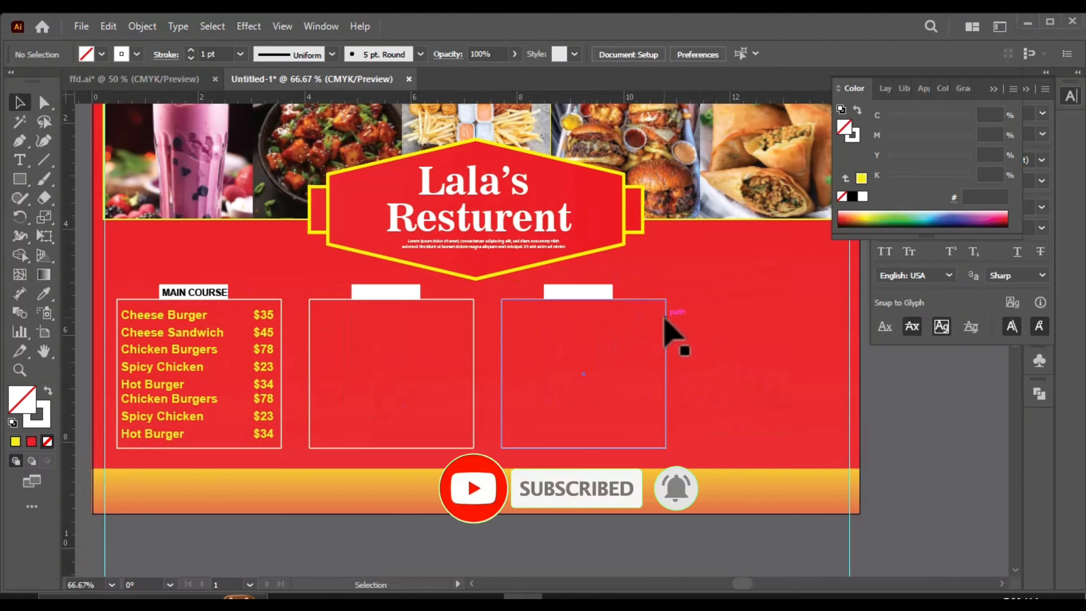
# - Stretch the three frames and their labels together to the right guide, about 13.8 in wide overall
pyautogui.click(616, 299)
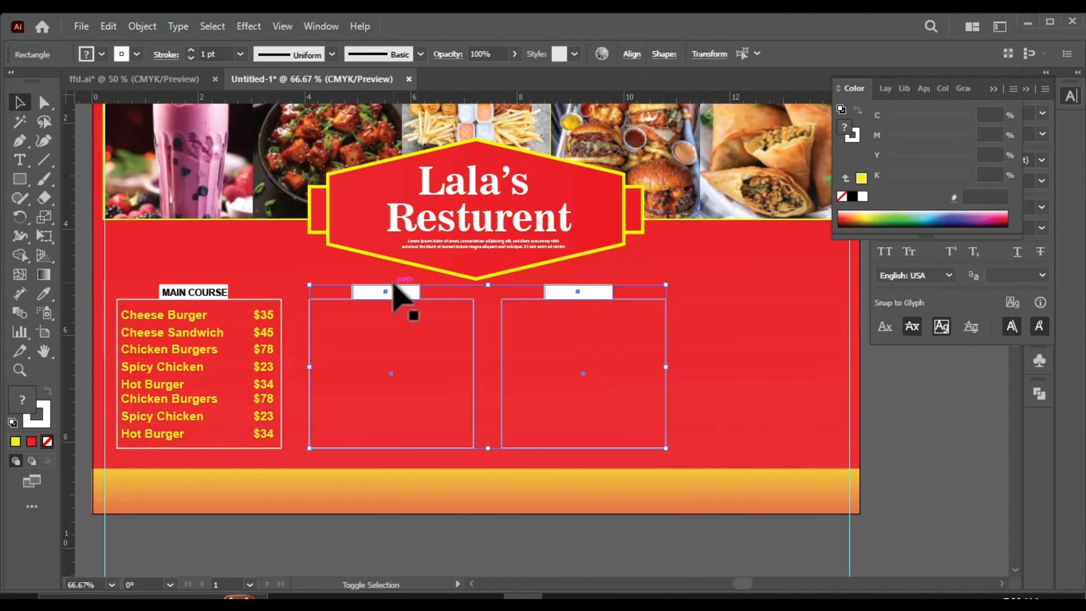
pyautogui.keyDown('shift'); pyautogui.click(122, 372); pyautogui.keyUp('shift')
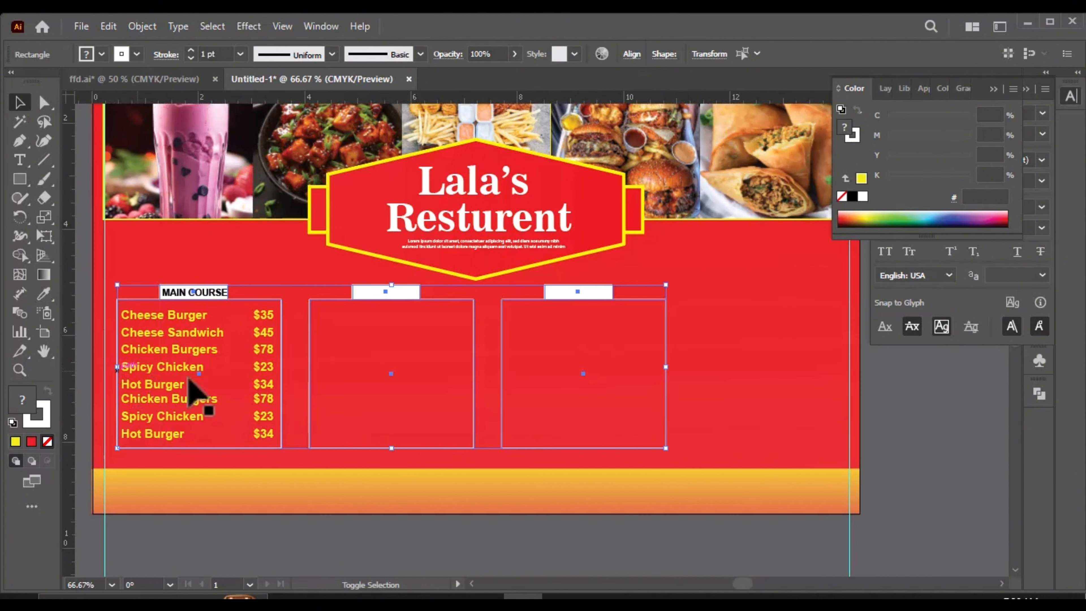
pyautogui.moveTo(666, 366); pyautogui.dragTo(849, 365)
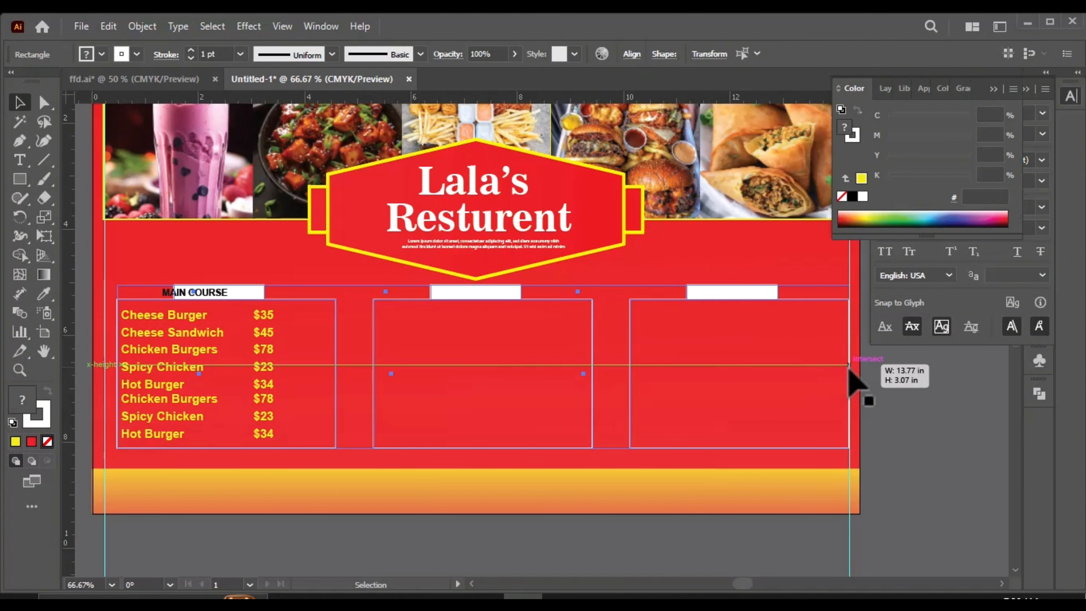
pyautogui.click(902, 364)
# - Make the third frame's white label taller and center it on the frame's upper edge
pyautogui.scroll(2, 901, 364)
pyautogui.click(517, 194)
pyautogui.moveTo(631, 184); pyautogui.dragTo(634, 223)
pyautogui.click(742, 148)
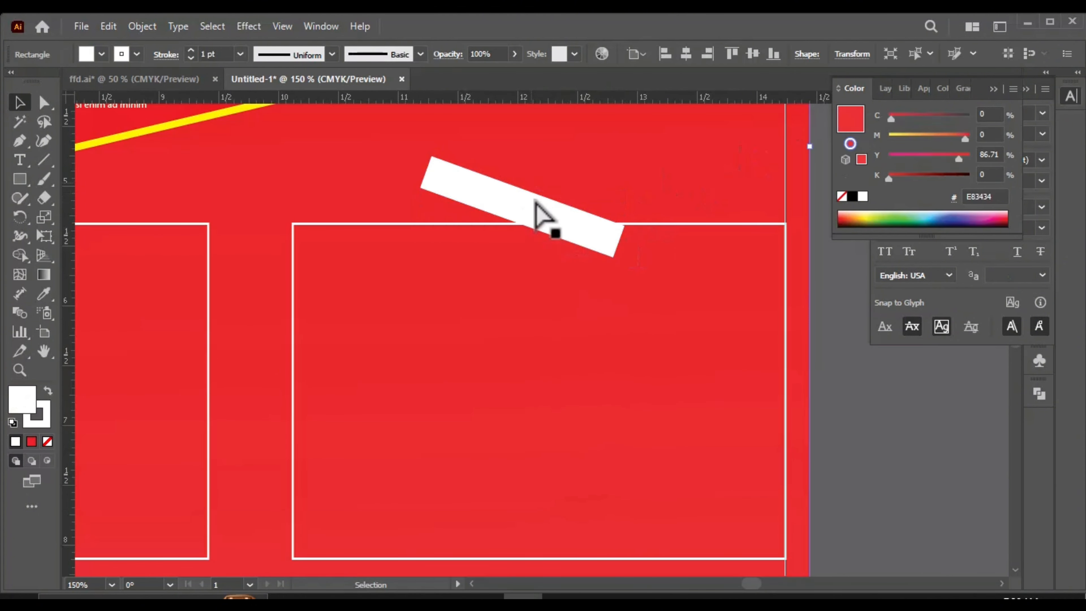
pyautogui.hotkey('ctrl', 'z')
pyautogui.moveTo(526, 204); pyautogui.dragTo(536, 204)
pyautogui.scroll(-3, 627, 216)
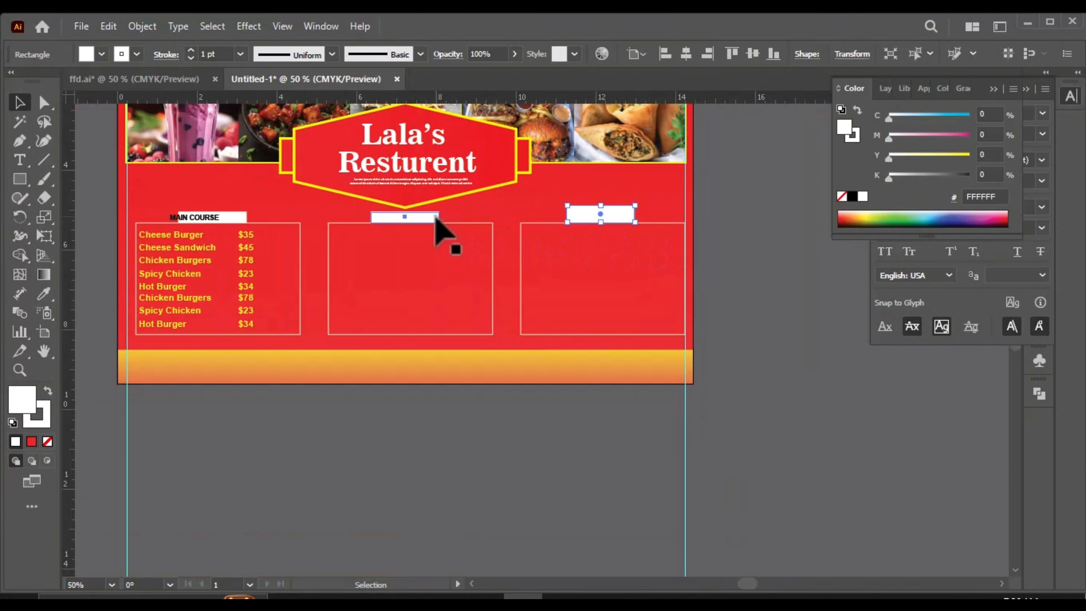
# - Replace the middle frame's label with a copy of the third frame's taller label
pyautogui.click(436, 215)
pyautogui.press('Delete')
pyautogui.scroll(1, 457, 252)
pyautogui.click(651, 212)
pyautogui.moveTo(651, 213); pyautogui.dragTo(398, 217)
pyautogui.scroll(-2, 397, 217)
pyautogui.scroll(2, 214, 197)
# - Replace the white label behind the MAIN COURSE heading with a copy of the middle frame's label
pyautogui.click(337, 231)
pyautogui.press('Delete')
pyautogui.scroll(1, 323, 281)
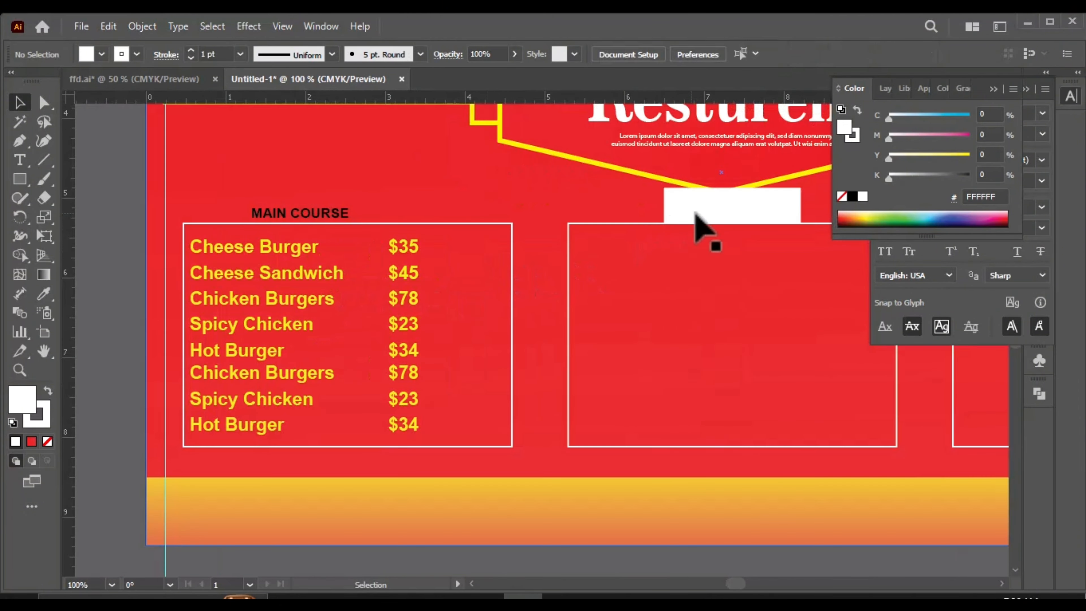
pyautogui.moveTo(700, 215); pyautogui.dragTo(306, 221)
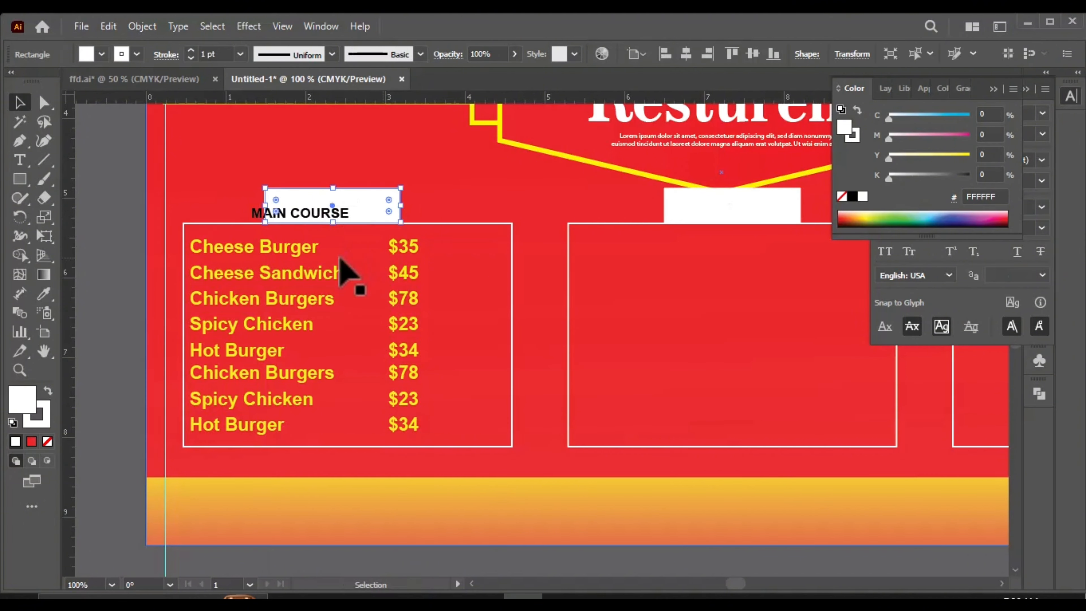
pyautogui.scroll(-2, 336, 257)
pyautogui.hotkey('ctrl', 'shift', 'a')
# - Move the three frames and their white labels slightly down together, clear of the badge's lower tip
pyautogui.scroll(1, 490, 251)
pyautogui.click(400, 269)
pyautogui.keyDown('shift'); pyautogui.click(320, 219); pyautogui.keyUp('shift')
pyautogui.keyDown('shift'); pyautogui.click(543, 238); pyautogui.keyUp('shift')
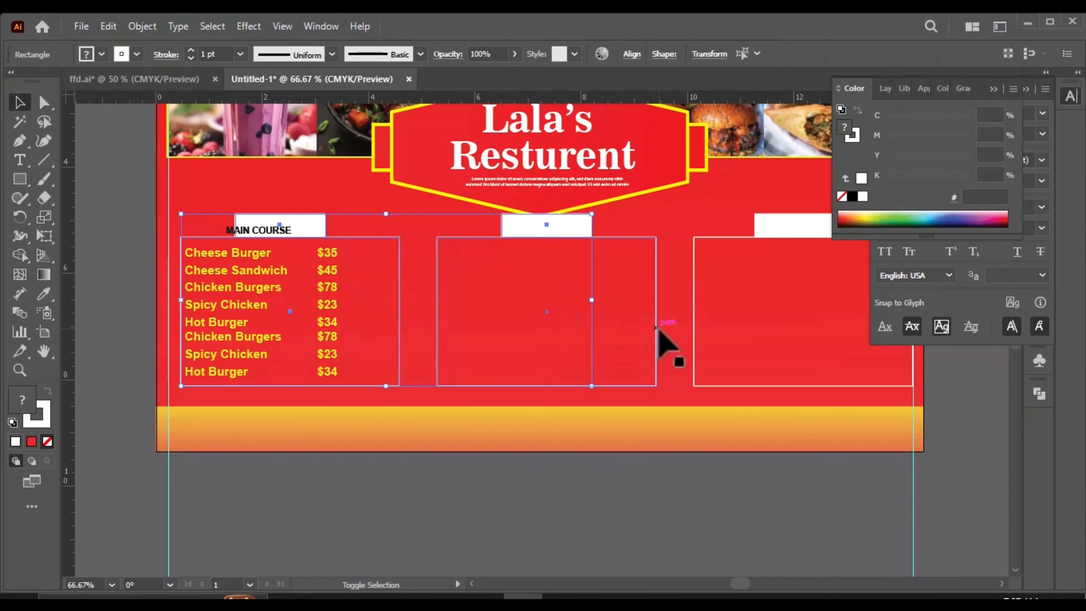
pyautogui.press('Down')
pyautogui.press('Down')
pyautogui.press('Down')
pyautogui.press('Down')
pyautogui.press('Down')
pyautogui.press('Down')
pyautogui.press('Down')
pyautogui.press('Down')
pyautogui.press('Down')
pyautogui.press('Down')
pyautogui.press('Down')
pyautogui.press('Down')
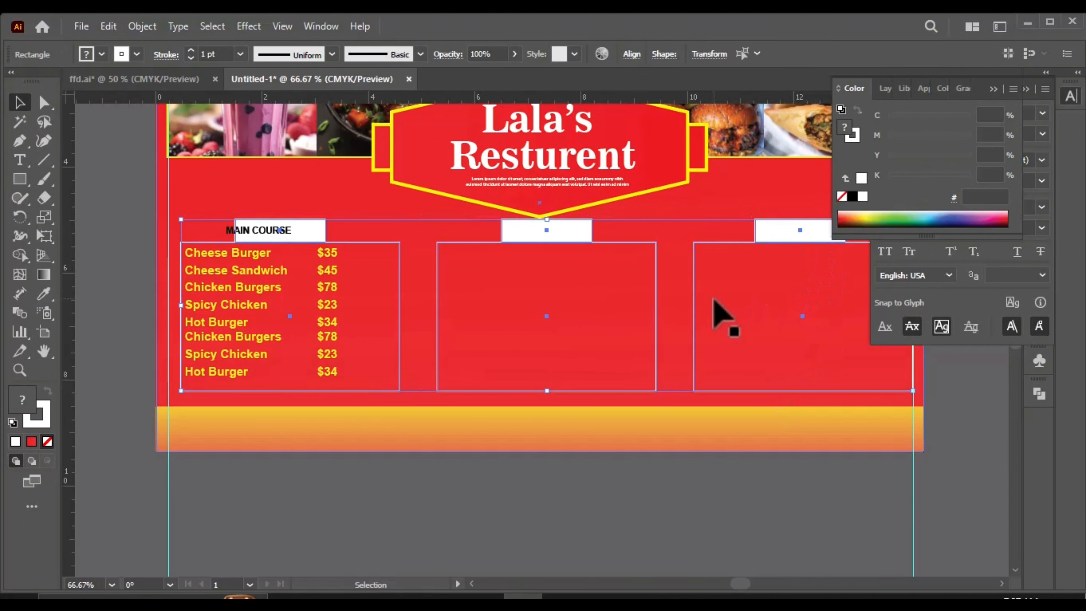
pyautogui.click(625, 517)
# - Move the food names and prices slightly down inside the first frame to balance the space above and below them
pyautogui.scroll(1, 351, 302)
pyautogui.scroll(-1, 351, 301)
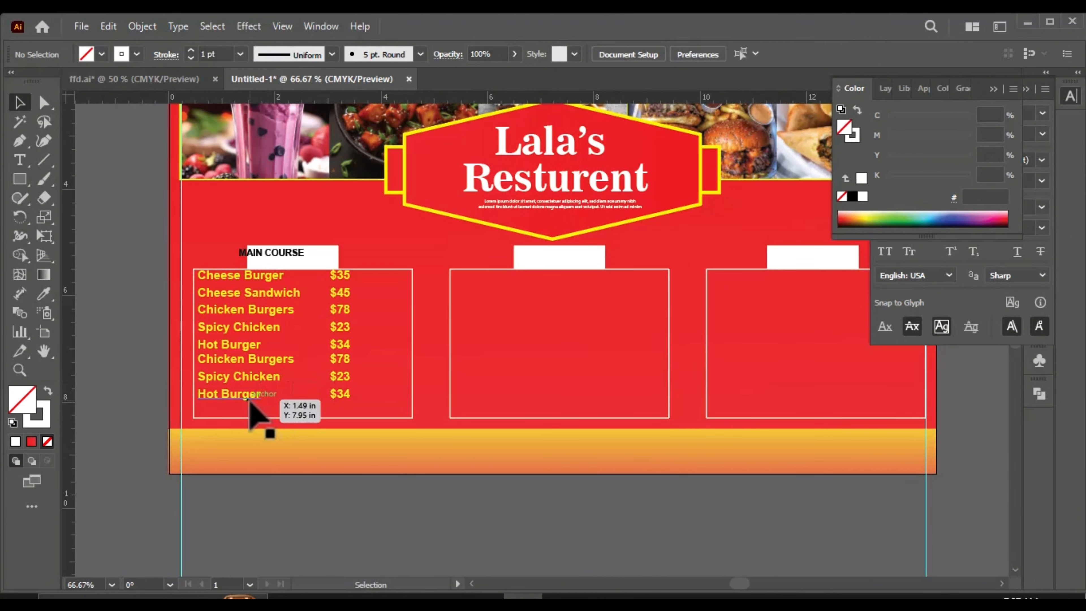
pyautogui.hscroll(-1, 490, 534)
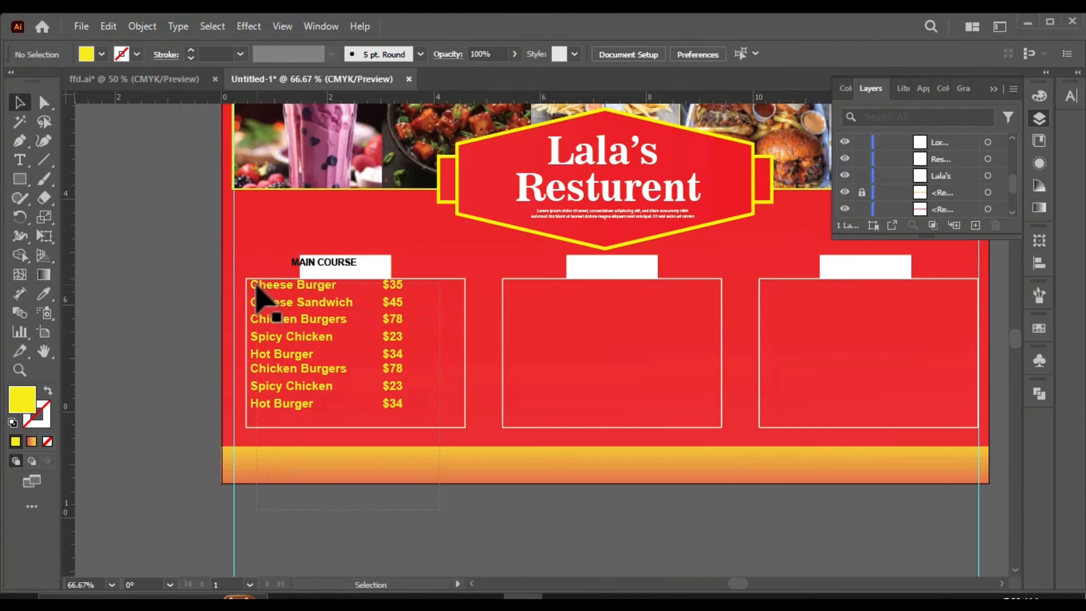
pyautogui.click(257, 291)
pyautogui.hotkey('ctrl', '=')
pyautogui.press('Down')
pyautogui.press('Down')
pyautogui.press('Down')
pyautogui.press('Down')
pyautogui.press('Down')
pyautogui.press('Down')
pyautogui.press('Down')
pyautogui.press('Down')
pyautogui.press('Down')
pyautogui.press('Down')
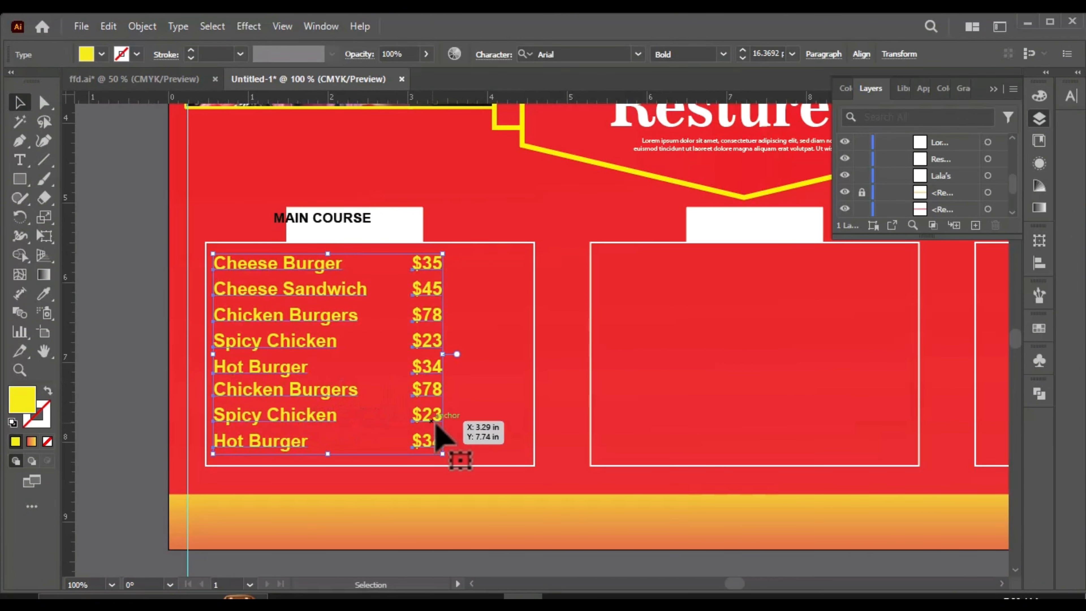
# - Move the price column, $35 through $34, across to the first frame's right edge
pyautogui.scroll(-1, 384, 336)
pyautogui.click(384, 338)
pyautogui.click(406, 312)
pyautogui.click(408, 462)
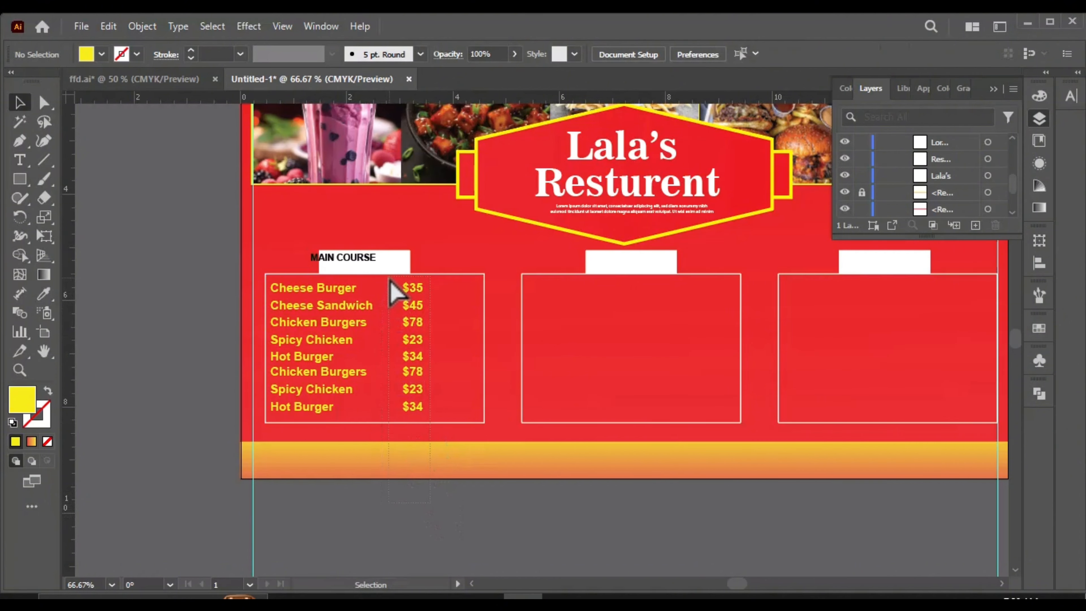
pyautogui.scroll(1, 437, 372)
pyautogui.moveTo(417, 397); pyautogui.dragTo(514, 448)
pyautogui.scroll(-1, 496, 454)
pyautogui.click(490, 466)
pyautogui.scroll(2, 446, 274)
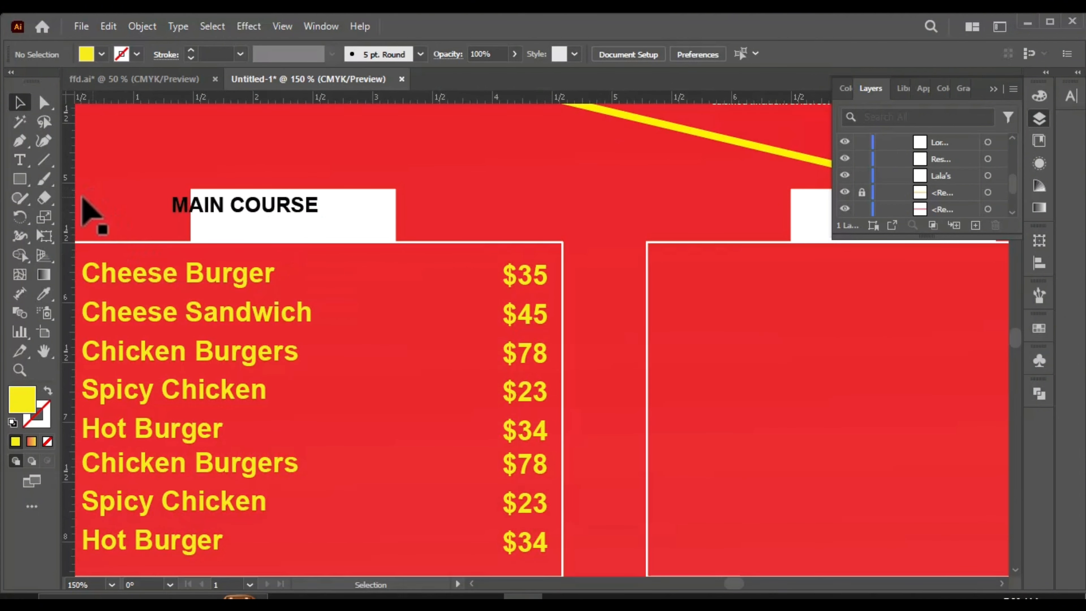
pyautogui.click(18, 238)
pyautogui.click(19, 179)
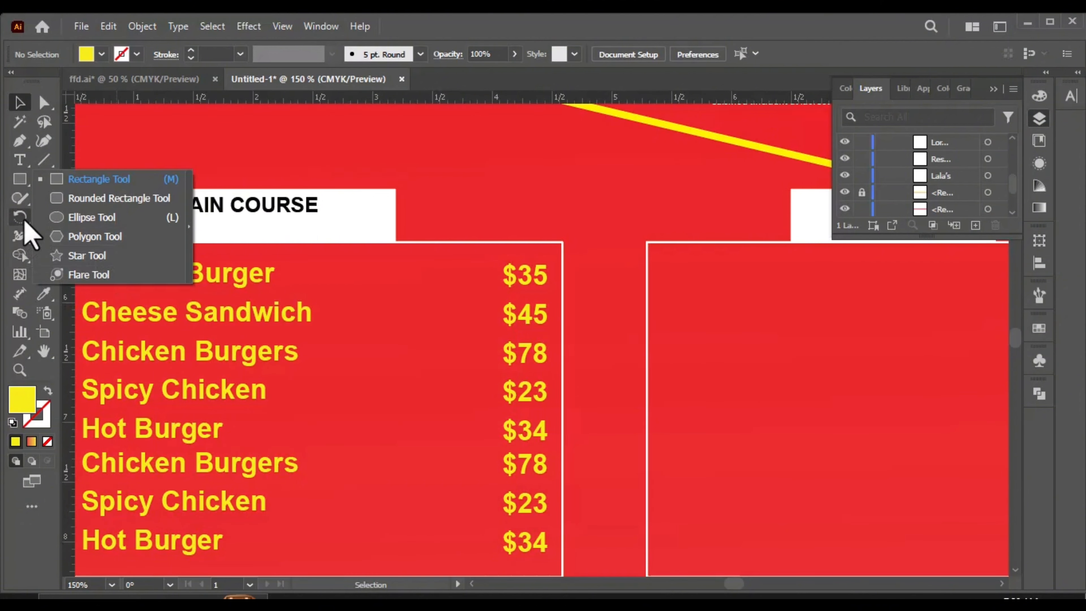
pyautogui.click(19, 198)
pyautogui.click(95, 217)
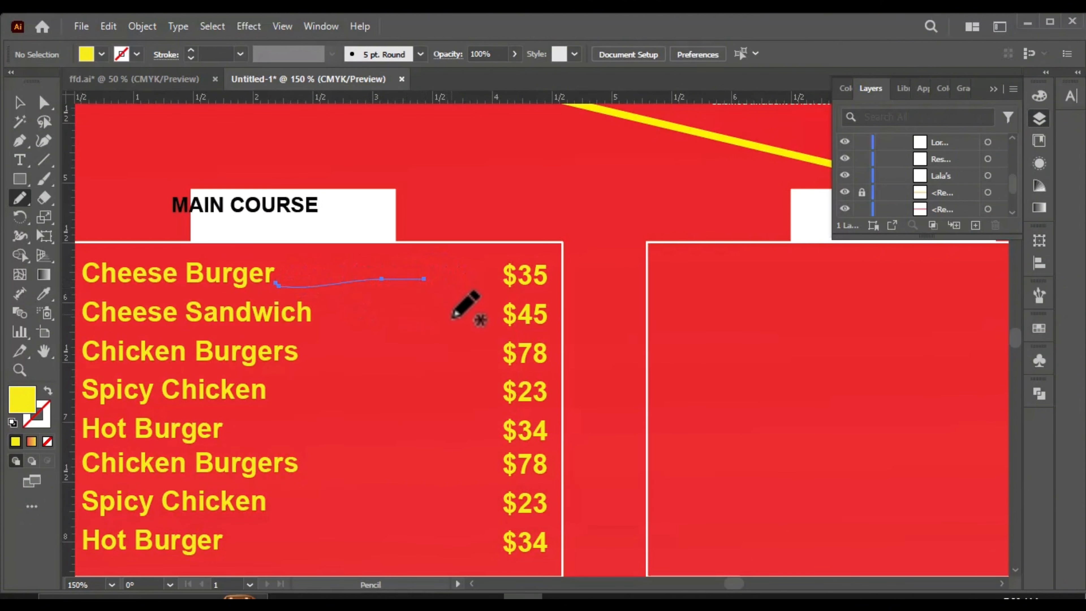
pyautogui.press('Delete')
pyautogui.press('v')
# - Enlarge the MAIN COURSE heading to about 15.5 pt and center it on its white label
pyautogui.scroll(-1, 463, 180)
pyautogui.scroll(2, 398, 204)
pyautogui.click(328, 187)
pyautogui.moveTo(337, 177); pyautogui.dragTo(423, 155)
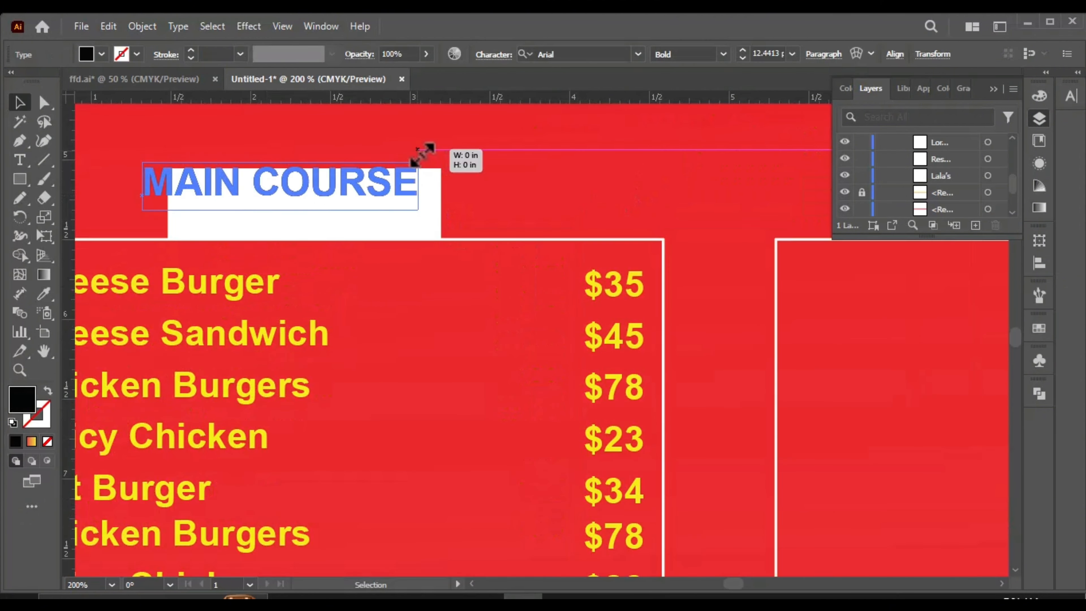
pyautogui.moveTo(279, 187); pyautogui.dragTo(301, 206)
pyautogui.moveTo(441, 181); pyautogui.dragTo(428, 194)
pyautogui.moveTo(302, 214); pyautogui.dragTo(323, 214)
pyautogui.moveTo(409, 192); pyautogui.dragTo(431, 183)
pyautogui.moveTo(380, 206); pyautogui.dragTo(371, 206)
pyautogui.scroll(-2, 412, 183)
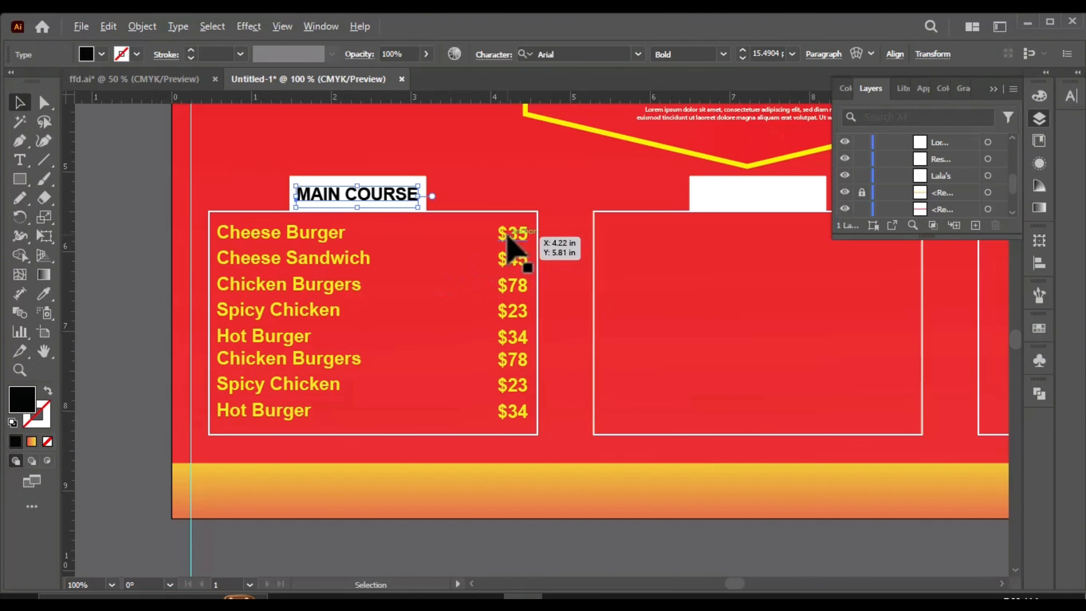
# - Draw a straight line from Cheese Burger to $35 and give it a yellow 1 pt dashed stroke
pyautogui.scroll(3, 510, 245)
pyautogui.click(45, 161)
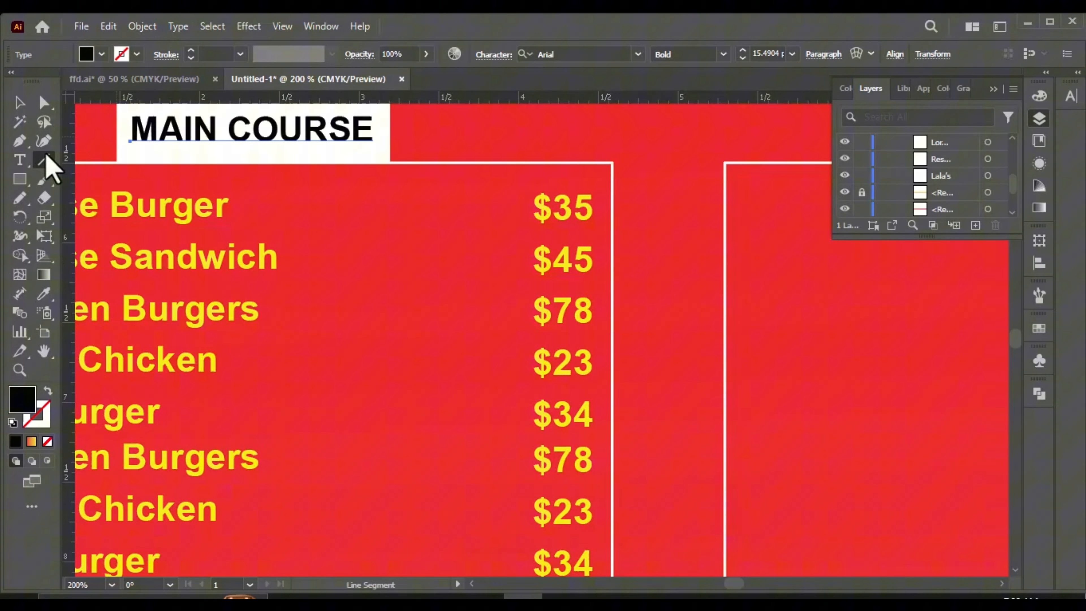
pyautogui.click(166, 54)
pyautogui.click(240, 227)
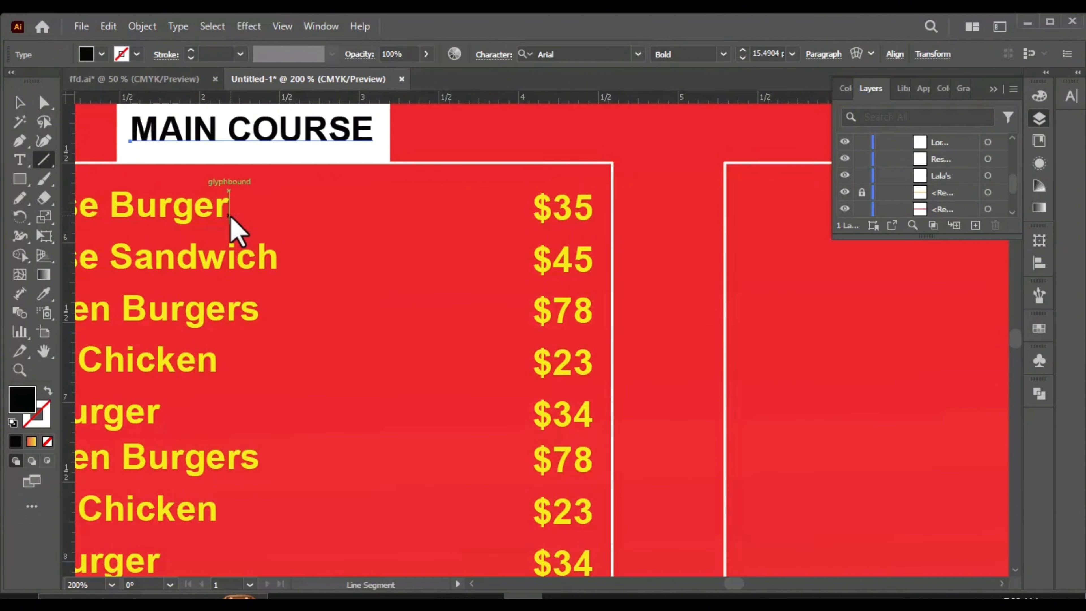
pyautogui.moveTo(523, 224); pyautogui.dragTo(525, 216)
pyautogui.click(166, 55)
pyautogui.click(10, 164)
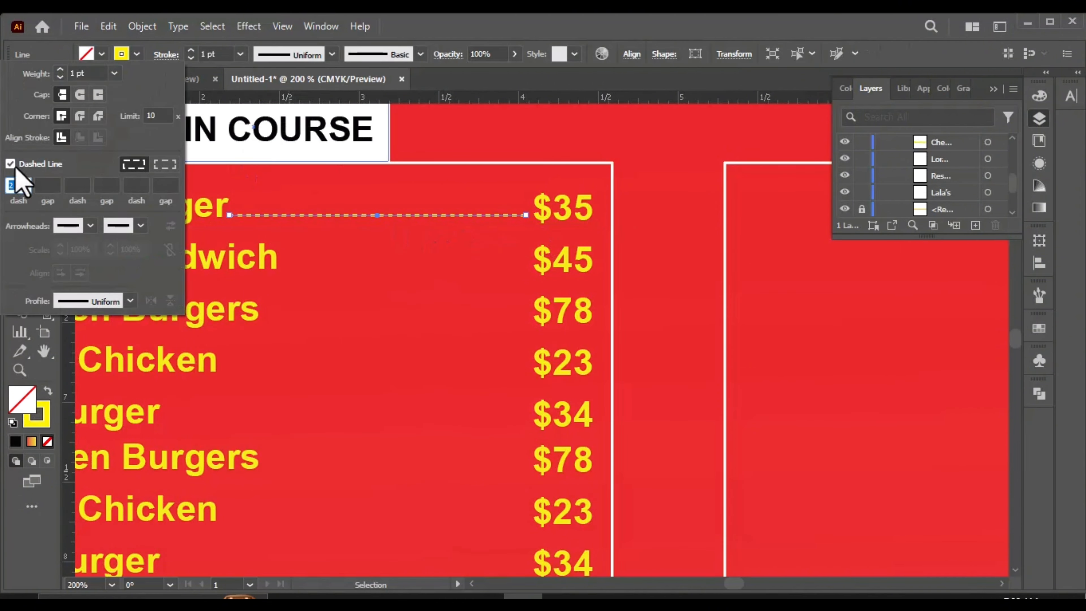
pyautogui.click(157, 56)
pyautogui.click(20, 102)
pyautogui.scroll(-2, 408, 168)
pyautogui.click(481, 411)
# - Copy the dashed line to the Cheese Sandwich, upper Chicken Burgers, Spicy Chicken and Hot Burger rows, fitting each to its name
pyautogui.scroll(2, 415, 191)
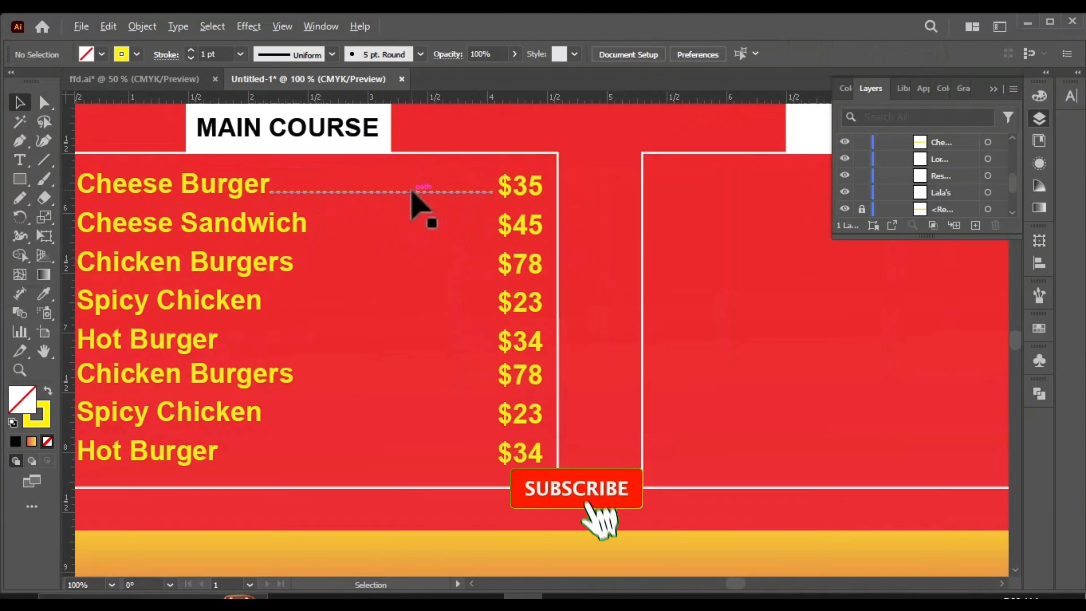
pyautogui.moveTo(355, 194); pyautogui.dragTo(346, 263)
pyautogui.scroll(2, 316, 257)
pyautogui.scroll(-3, 231, 238)
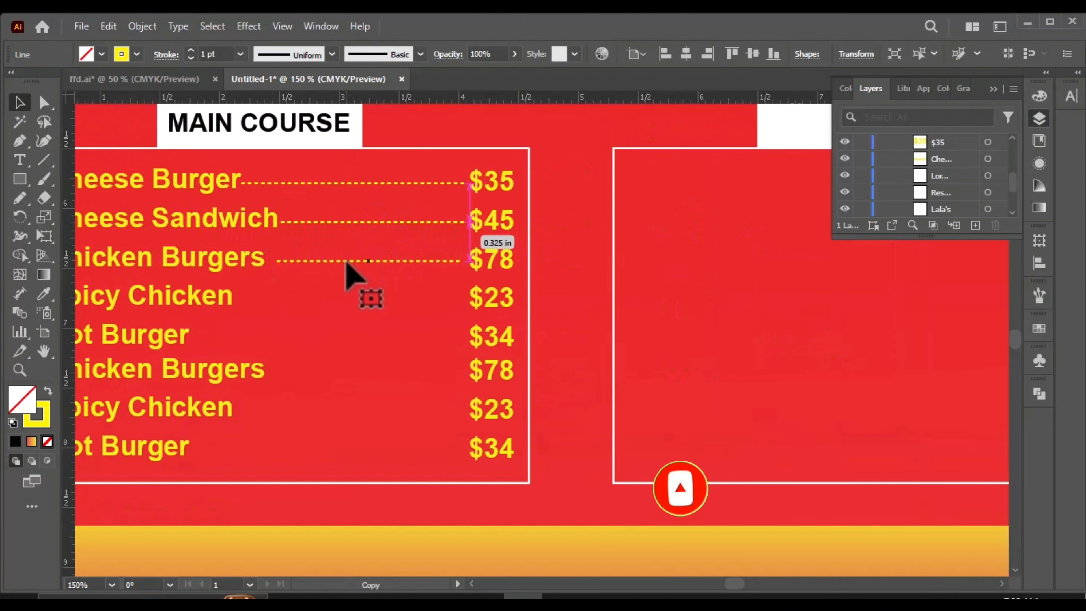
pyautogui.scroll(2, 433, 259)
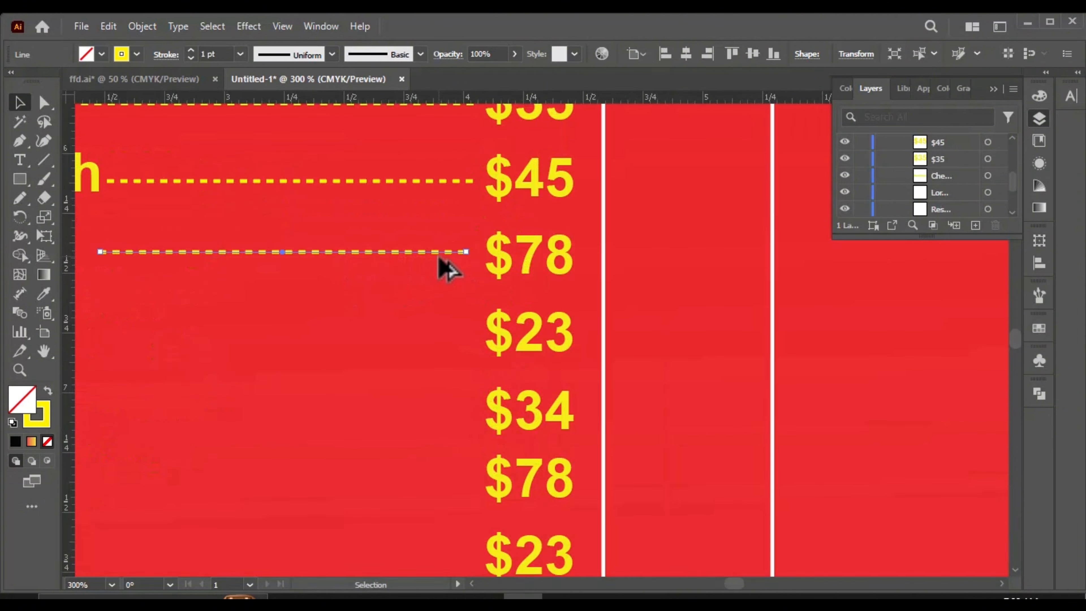
pyautogui.scroll(1, 506, 268)
pyautogui.hscroll(-3, 238, 262)
pyautogui.moveTo(237, 262); pyautogui.dragTo(308, 358)
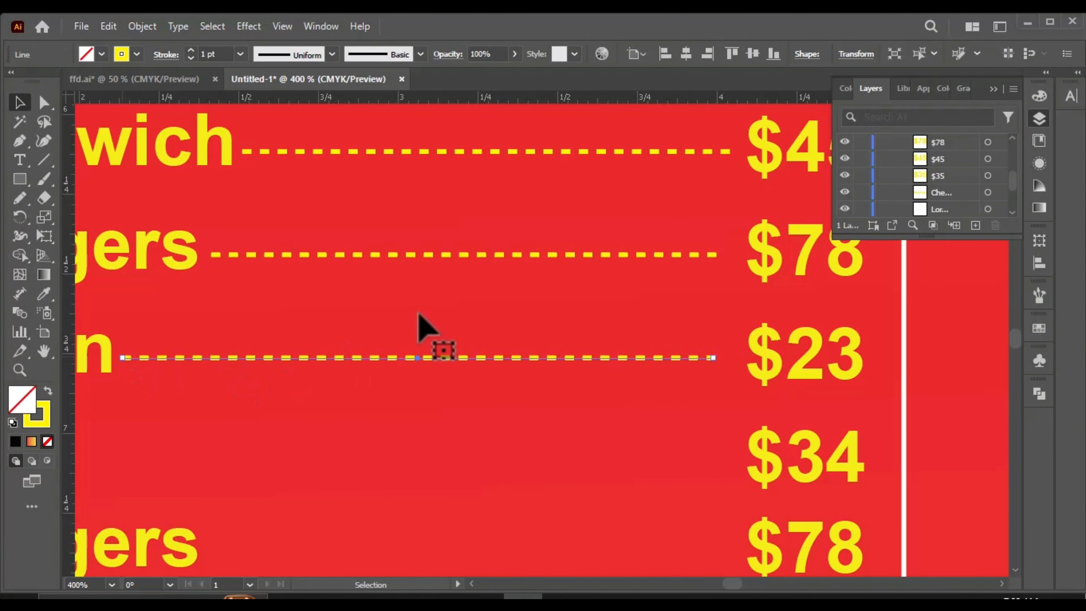
pyautogui.scroll(-2, 424, 327)
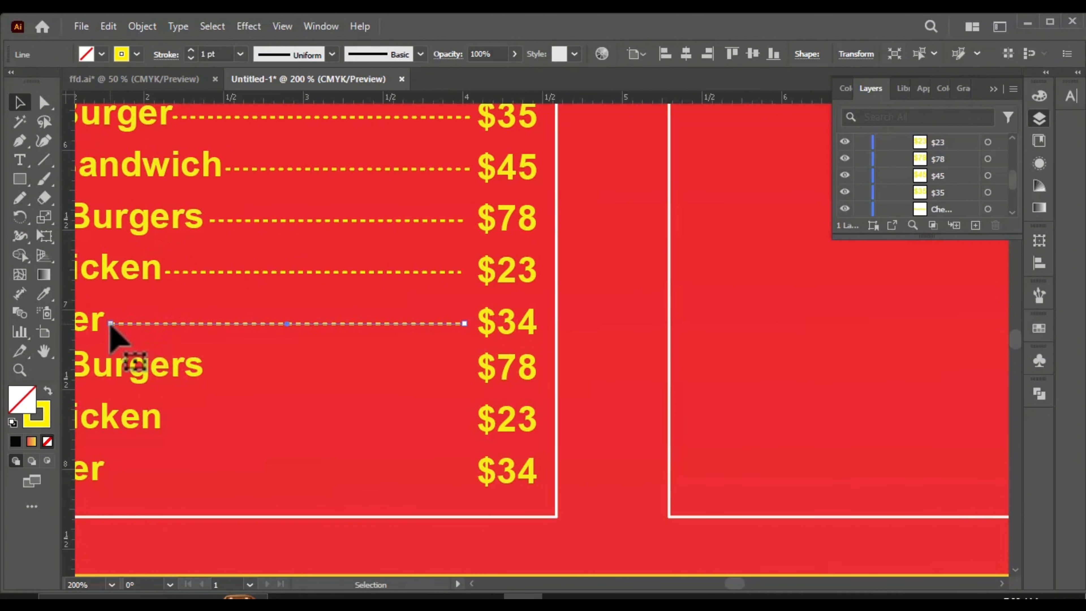
# - Copy the dashed line to the lower Hot Burger, Spicy Chicken and Chicken Burgers rows, fitting each between name and price
pyautogui.scroll(-1, 366, 306)
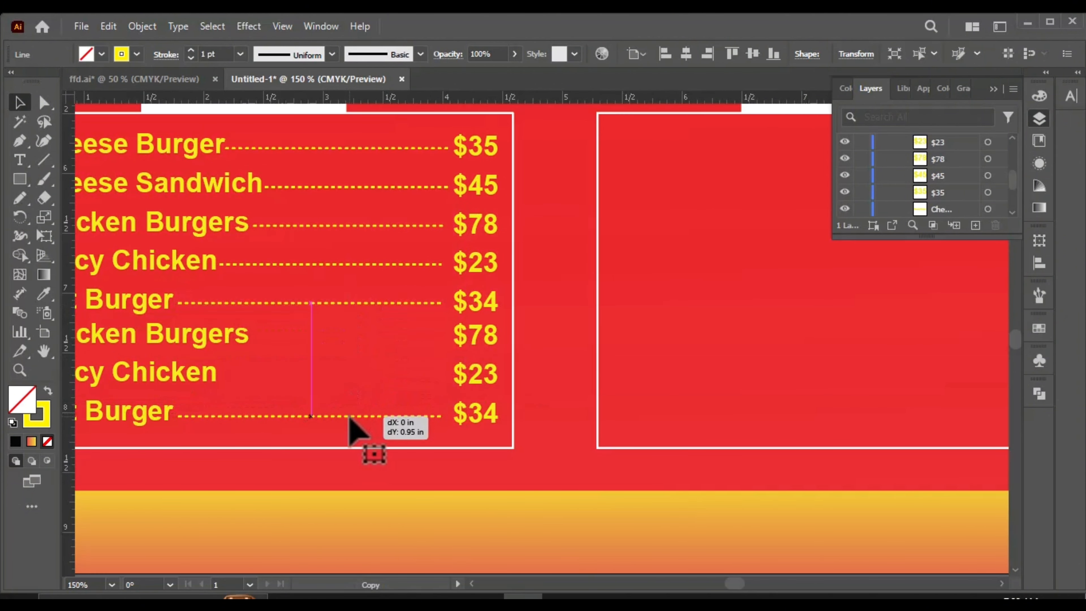
pyautogui.scroll(1, 355, 417)
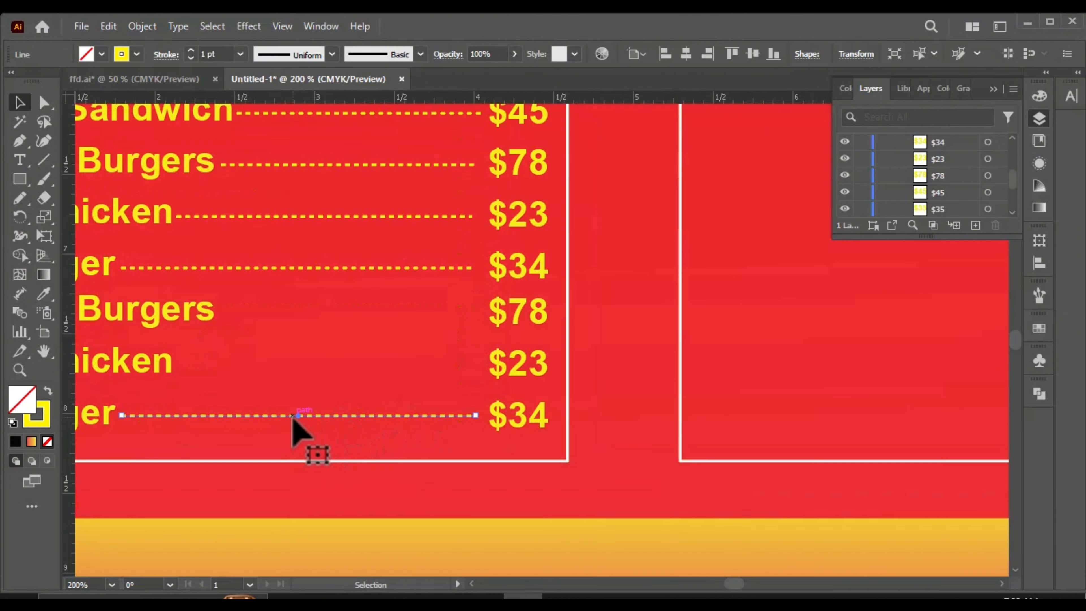
pyautogui.moveTo(293, 417); pyautogui.dragTo(292, 368)
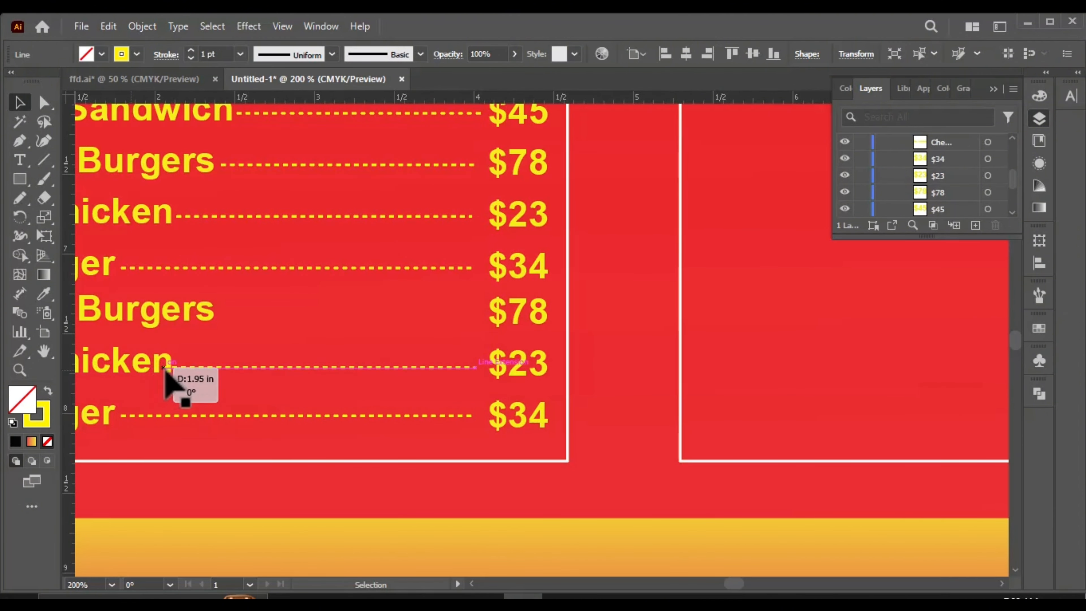
pyautogui.moveTo(164, 367); pyautogui.dragTo(215, 315)
pyautogui.scroll(1, 222, 317)
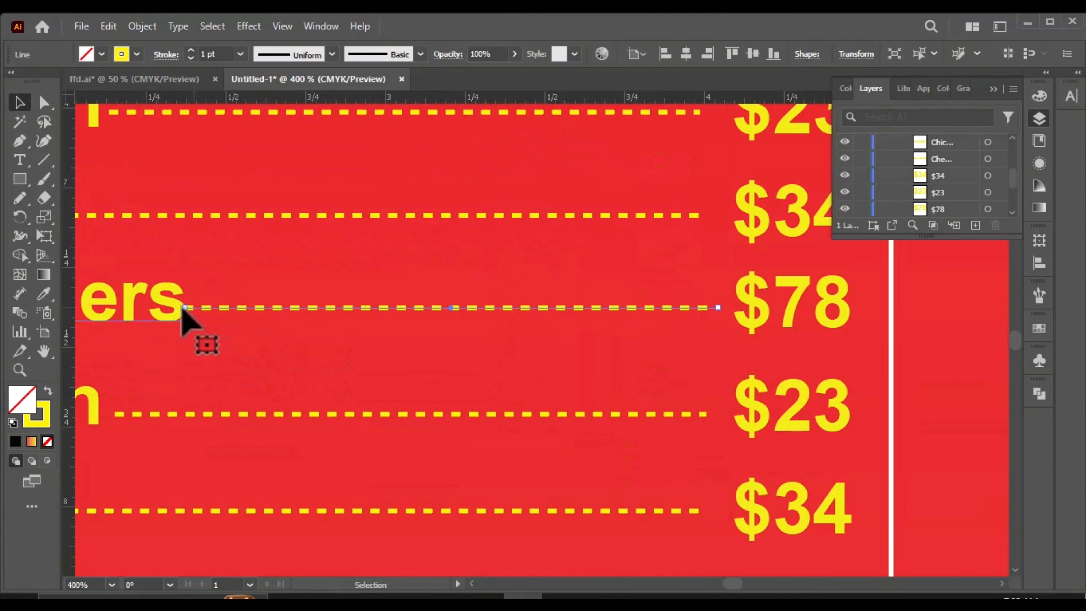
pyautogui.scroll(-1, 455, 384)
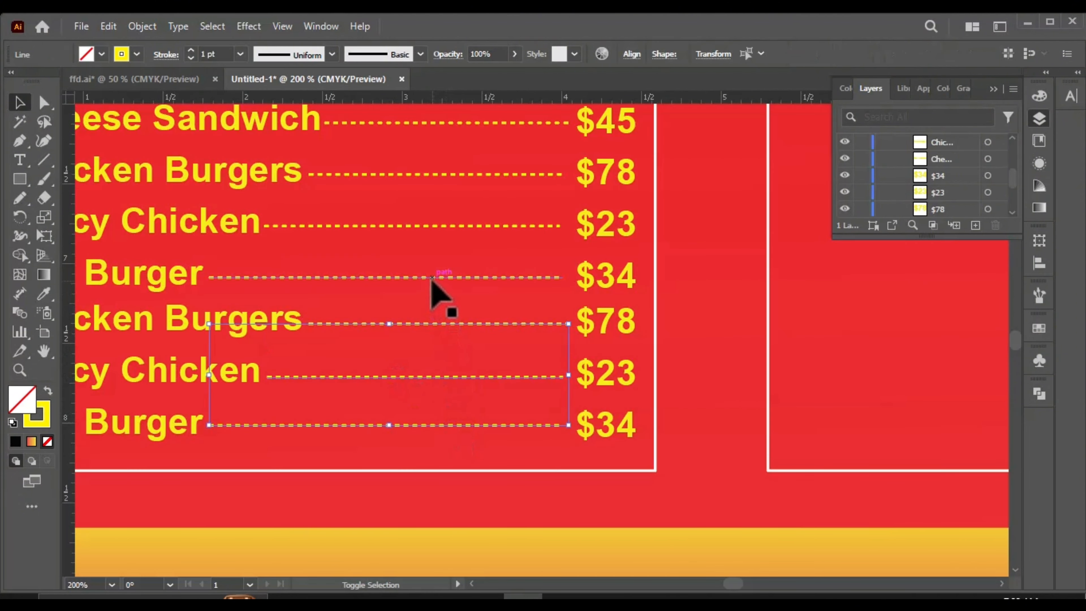
# - Try to align the eight dashed lines horizontally with one another
pyautogui.scroll(-1, 517, 288)
pyautogui.scroll(1, 487, 235)
pyautogui.scroll(-3, 504, 231)
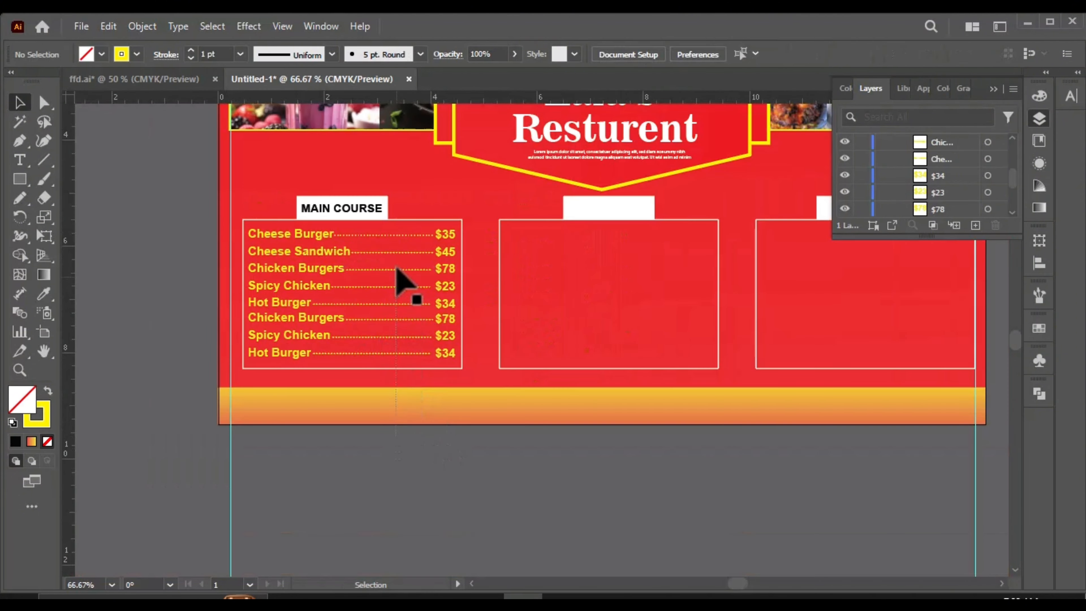
pyautogui.keyDown('shift'); pyautogui.click(406, 369); pyautogui.keyUp('shift')
pyautogui.keyDown('shift'); pyautogui.click(407, 369); pyautogui.keyUp('shift')
pyautogui.scroll(1, 453, 236)
pyautogui.click(631, 54)
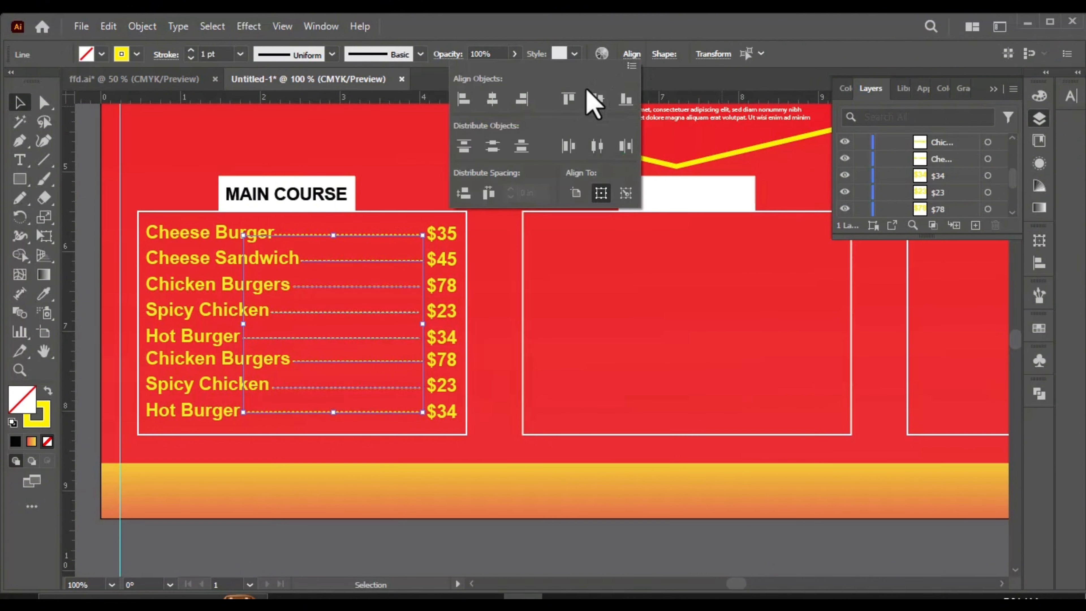
pyautogui.click(633, 54)
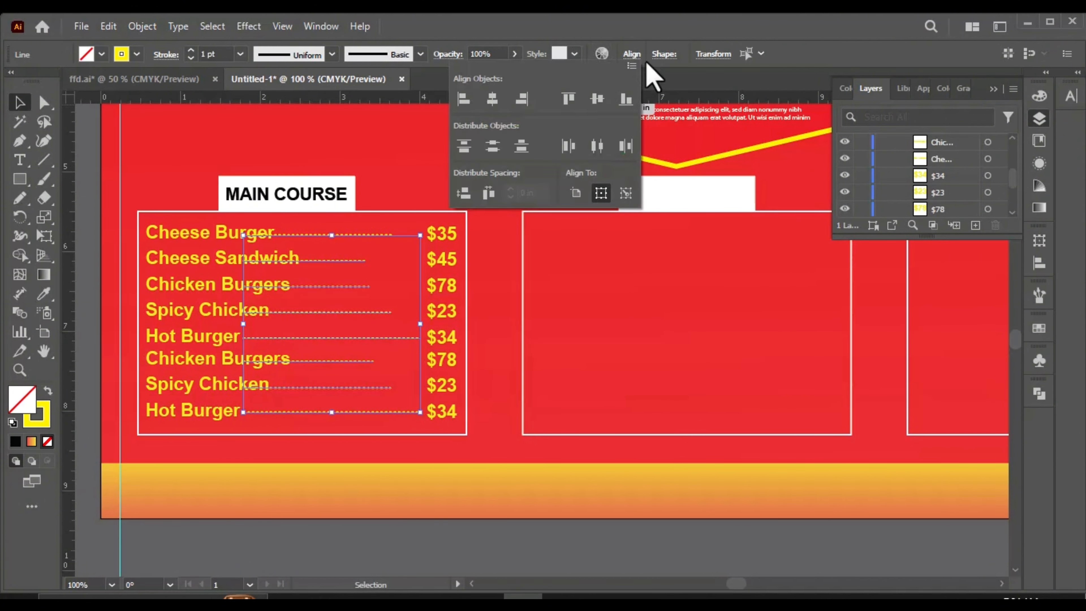
pyautogui.click(493, 103)
pyautogui.hotkey('ctrl', 'z')
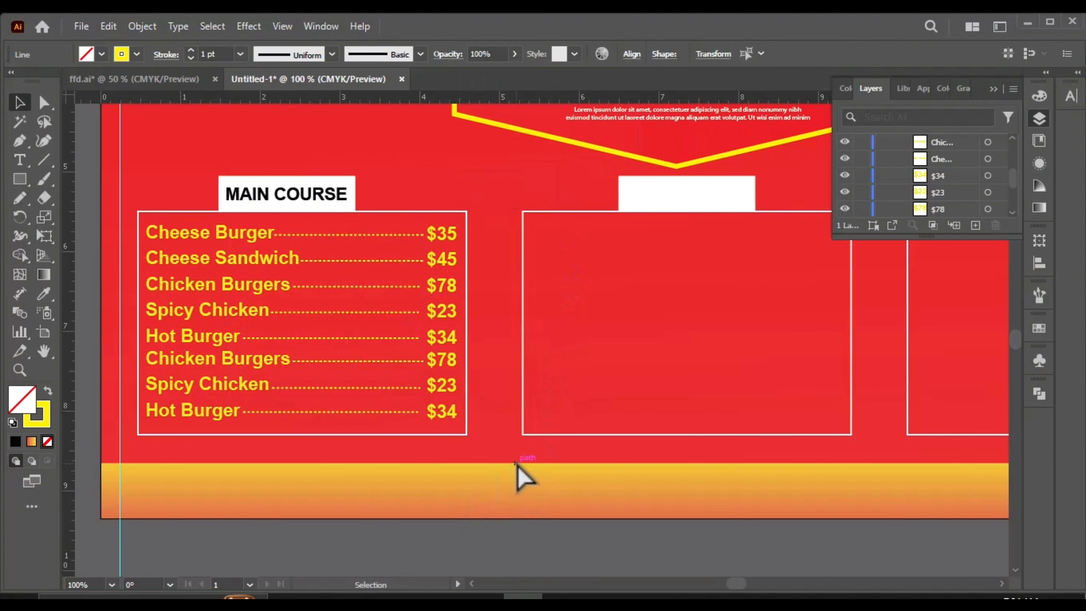
# - Copy the first frame's MAIN COURSE heading, food names, dashed lines and prices into the middle frame
pyautogui.scroll(-1, 414, 441)
pyautogui.moveTo(198, 223); pyautogui.dragTo(356, 412)
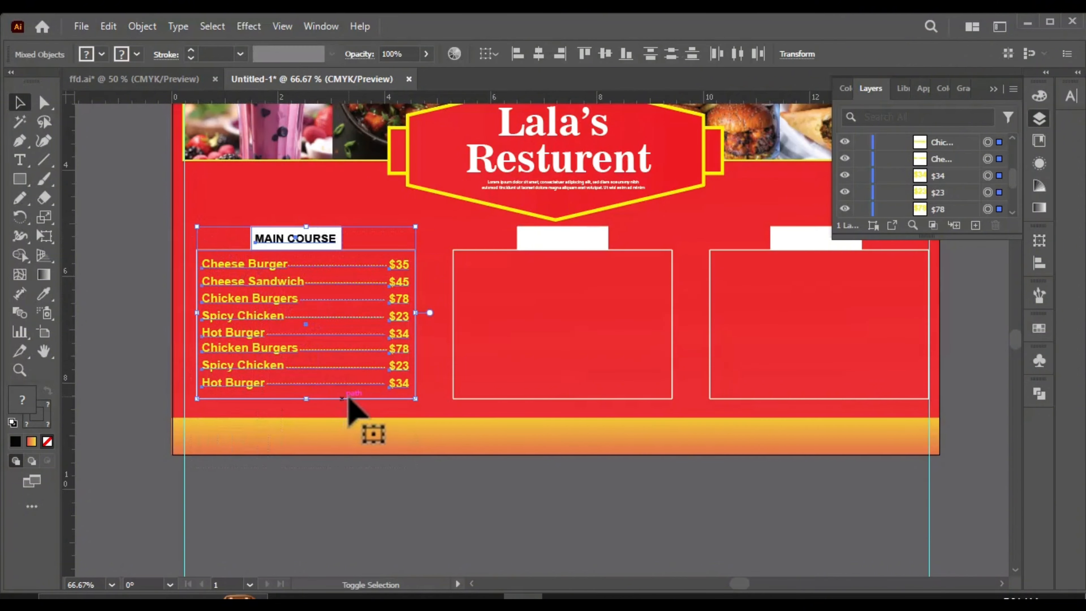
pyautogui.scroll(-2, 356, 412)
pyautogui.scroll(3, 388, 504)
pyautogui.scroll(-1, 320, 407)
pyautogui.scroll(1, 313, 226)
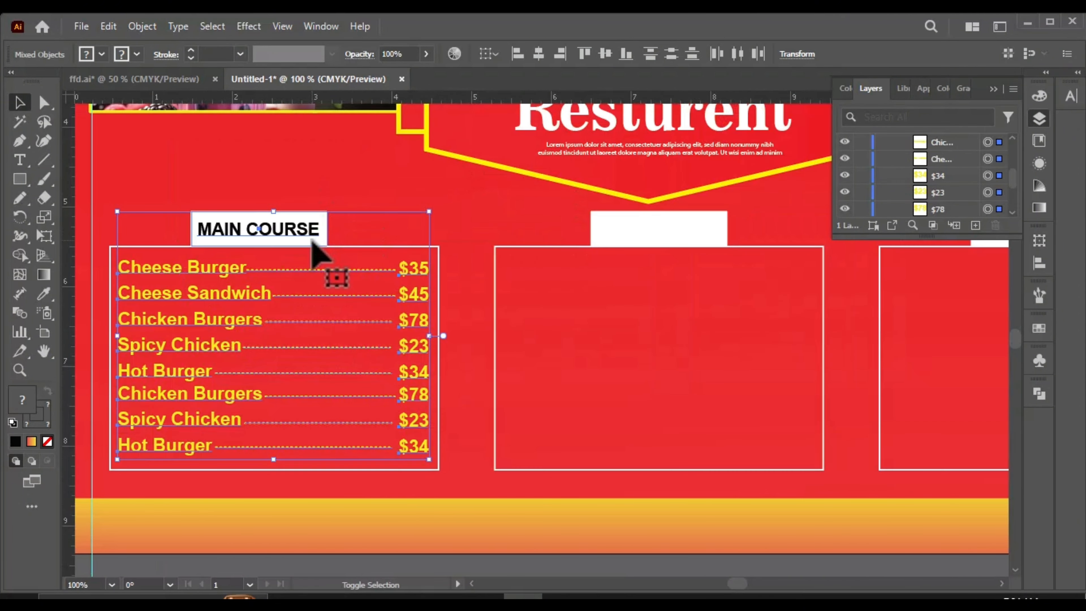
pyautogui.keyDown('shift'); pyautogui.click(311, 237); pyautogui.keyUp('shift')
pyautogui.scroll(-1, 280, 249)
pyautogui.moveTo(238, 305); pyautogui.dragTo(301, 308)
pyautogui.hotkey('ctrl', 'z')
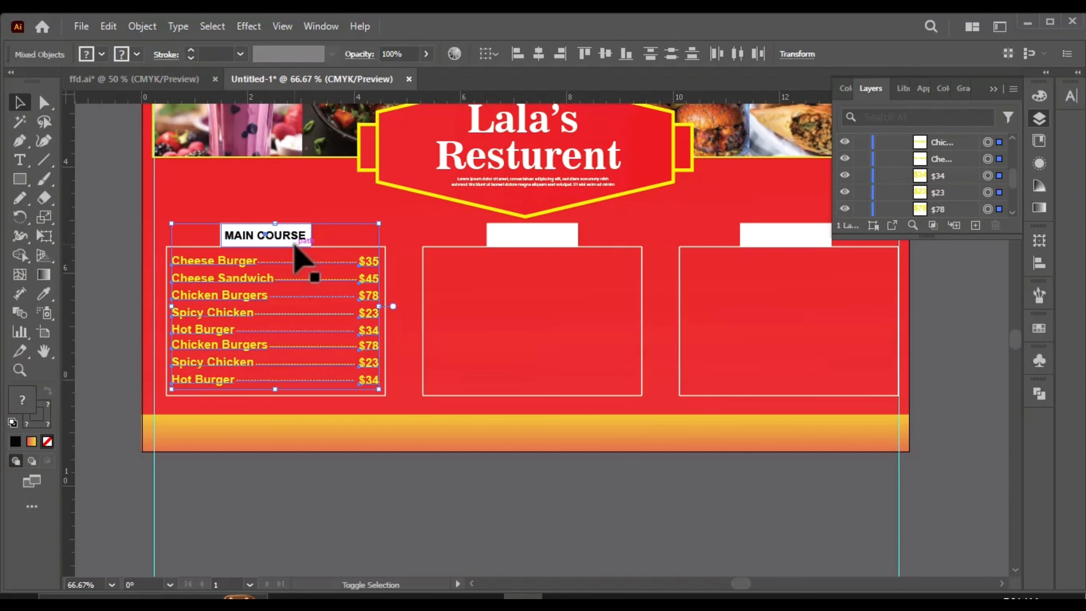
pyautogui.scroll(-1, 361, 274)
pyautogui.moveTo(213, 315); pyautogui.dragTo(356, 310)
pyautogui.click(442, 299)
# - Center the copied MAIN COURSE heading on the middle frame's white label
pyautogui.scroll(2, 359, 256)
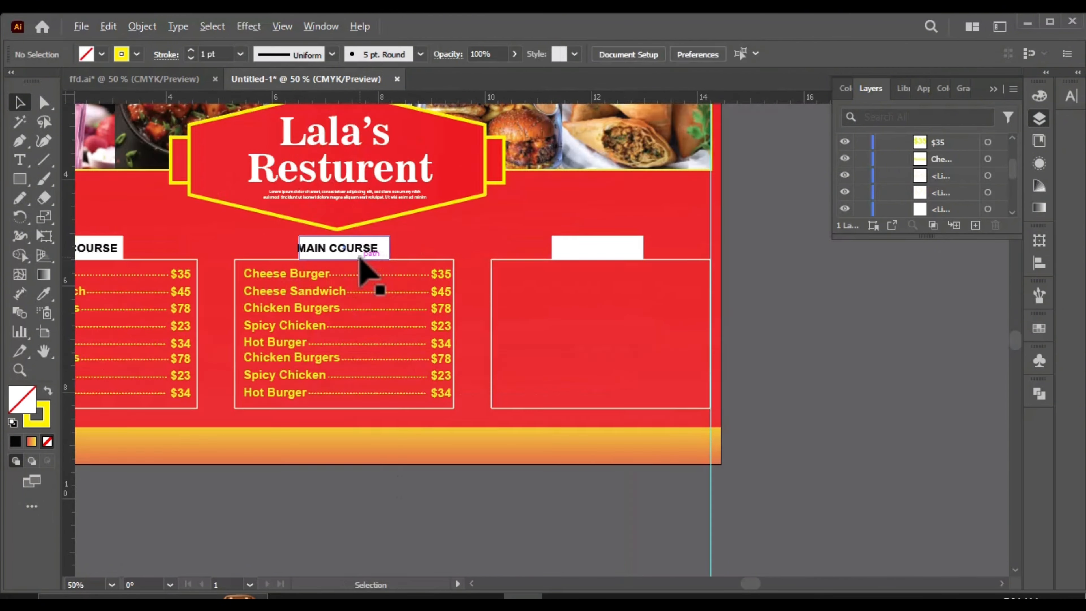
pyautogui.moveTo(347, 250); pyautogui.dragTo(355, 250)
pyautogui.scroll(-2, 300, 254)
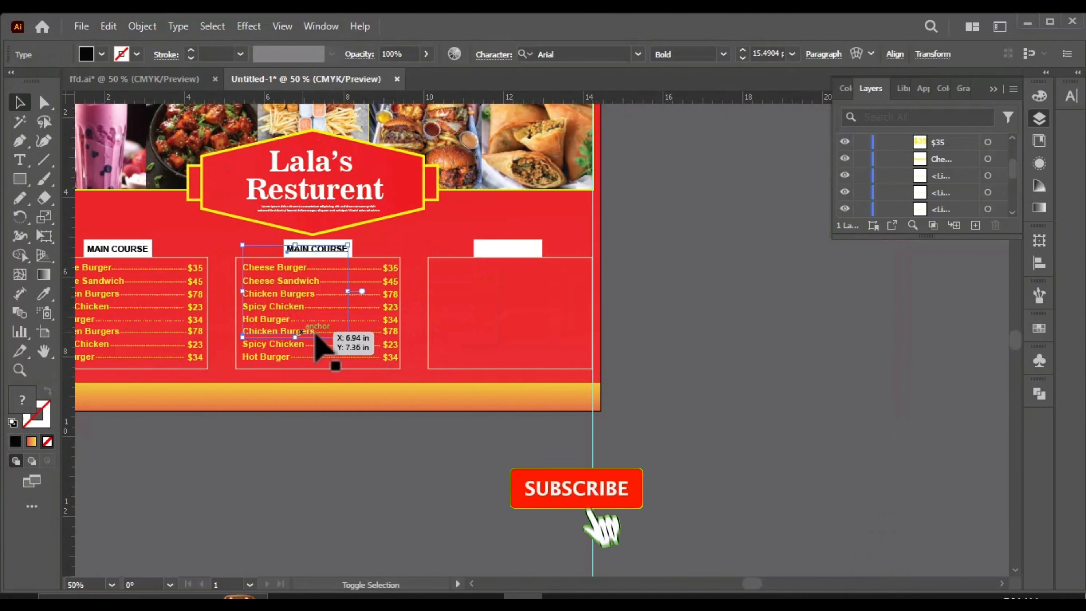
# - Try to move a selection of the middle frame's heading and food list over to the third frame
pyautogui.moveTo(276, 231); pyautogui.dragTo(364, 375)
pyautogui.keyDown('shift'); pyautogui.click(314, 229); pyautogui.keyUp('shift')
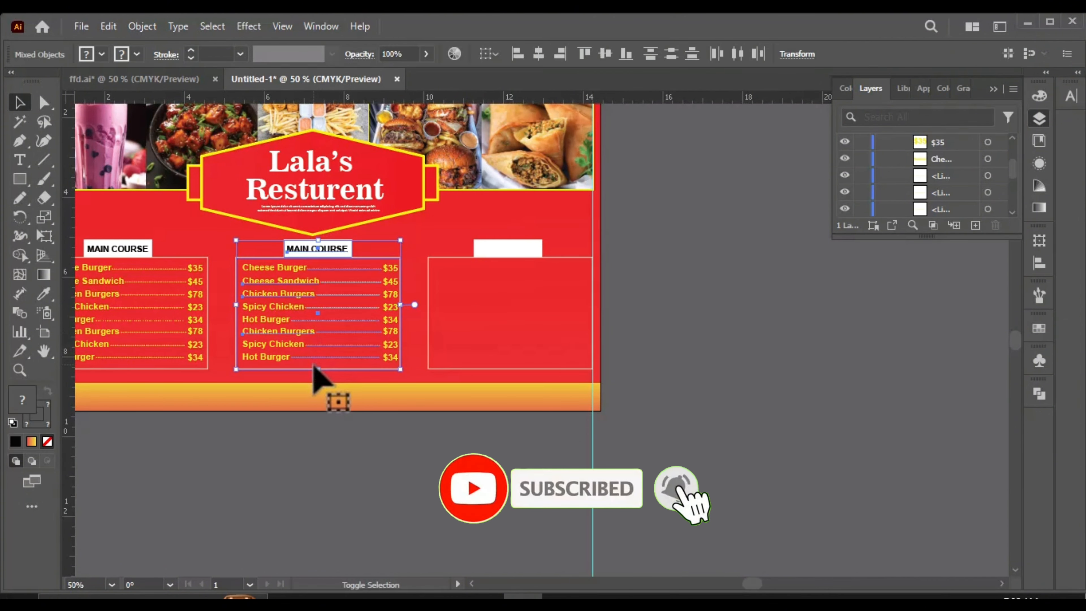
pyautogui.moveTo(325, 251); pyautogui.dragTo(507, 251)
pyautogui.hotkey('ctrl', 'z')
# - Copy the middle frame's MAIN COURSE heading, food names, dashed lines and prices into the empty third frame
pyautogui.click(387, 414)
pyautogui.click(358, 369)
pyautogui.moveTo(393, 451); pyautogui.dragTo(256, 239)
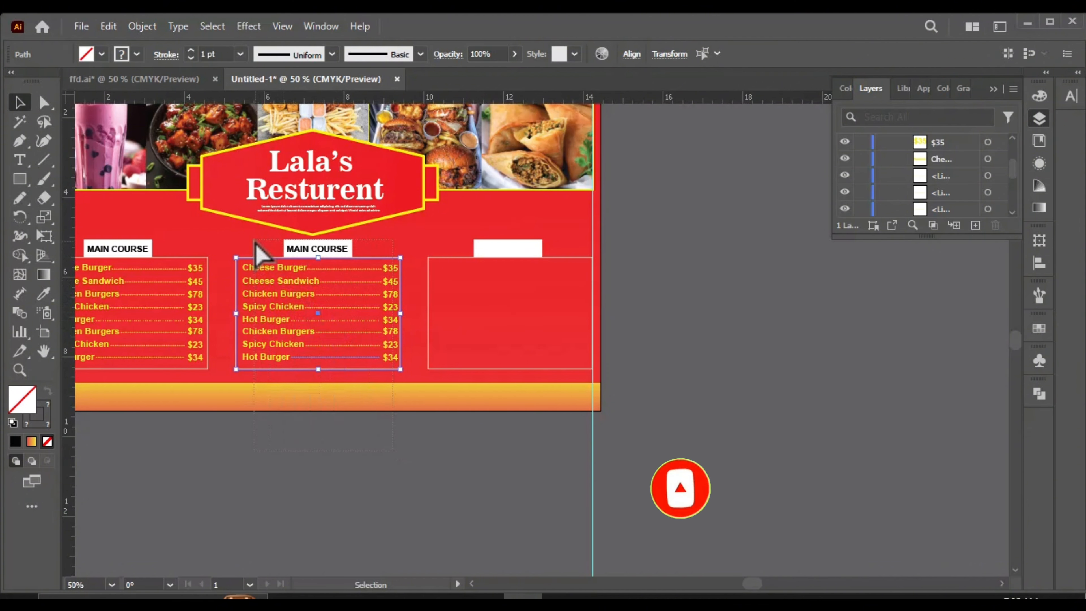
pyautogui.moveTo(379, 273); pyautogui.dragTo(486, 345)
pyautogui.click(495, 462)
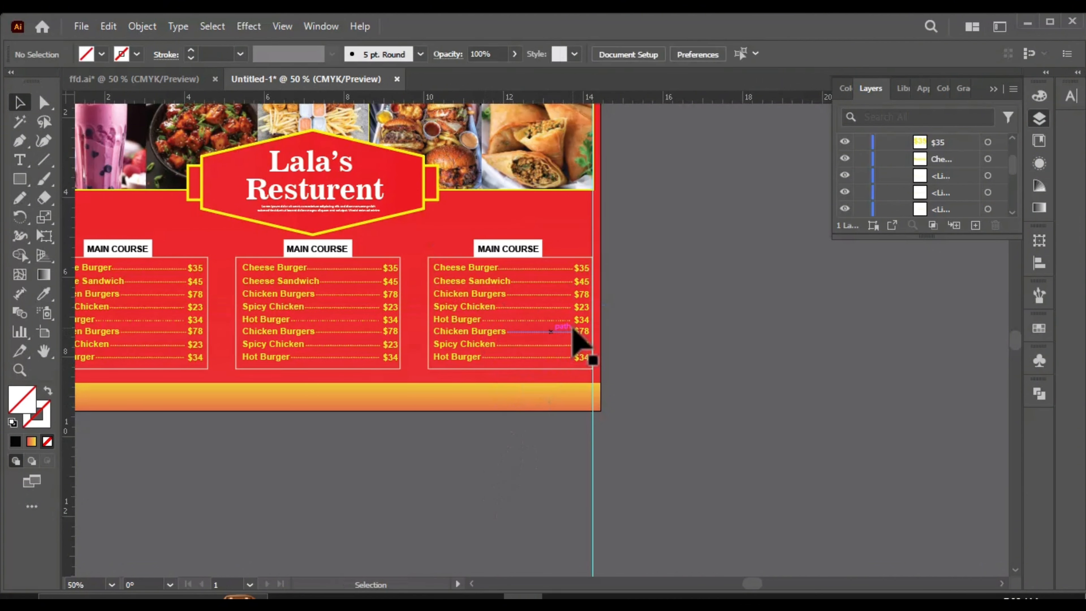
pyautogui.hotkey('ctrl', '-')
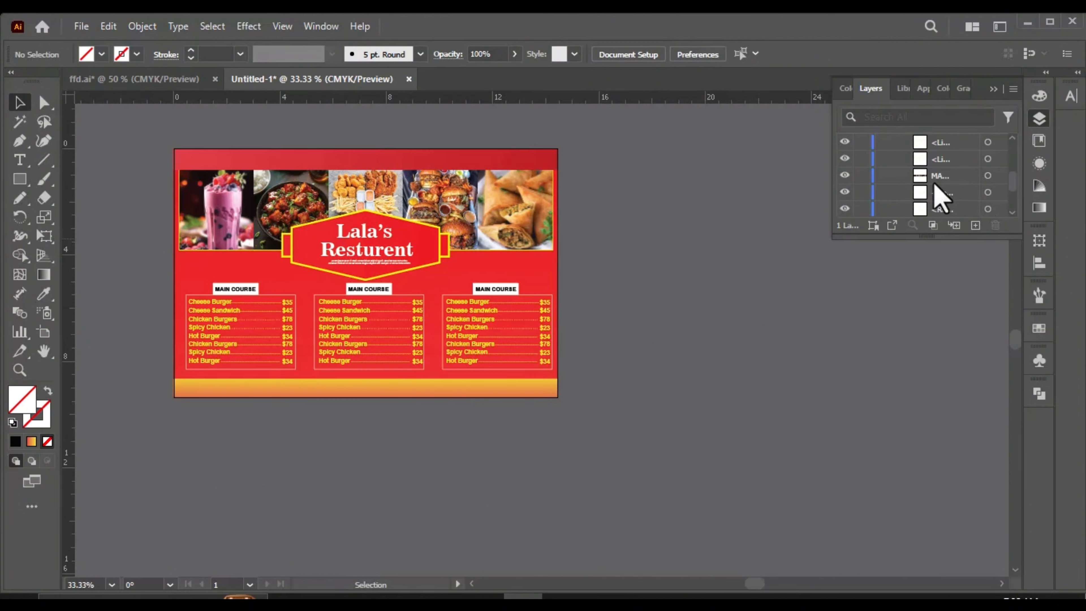
# - Replace the gradient fill of the strip along the menu's bottom edge with solid yellow F7EC13
pyautogui.click(325, 388)
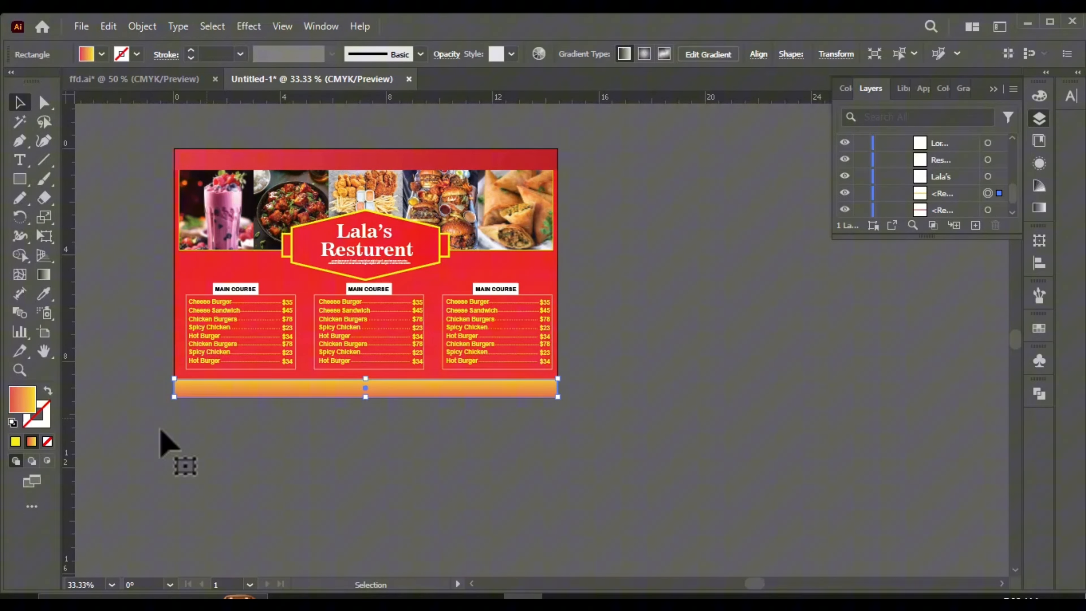
pyautogui.click(16, 442)
pyautogui.click(339, 472)
pyautogui.hotkey('ctrl', '+')
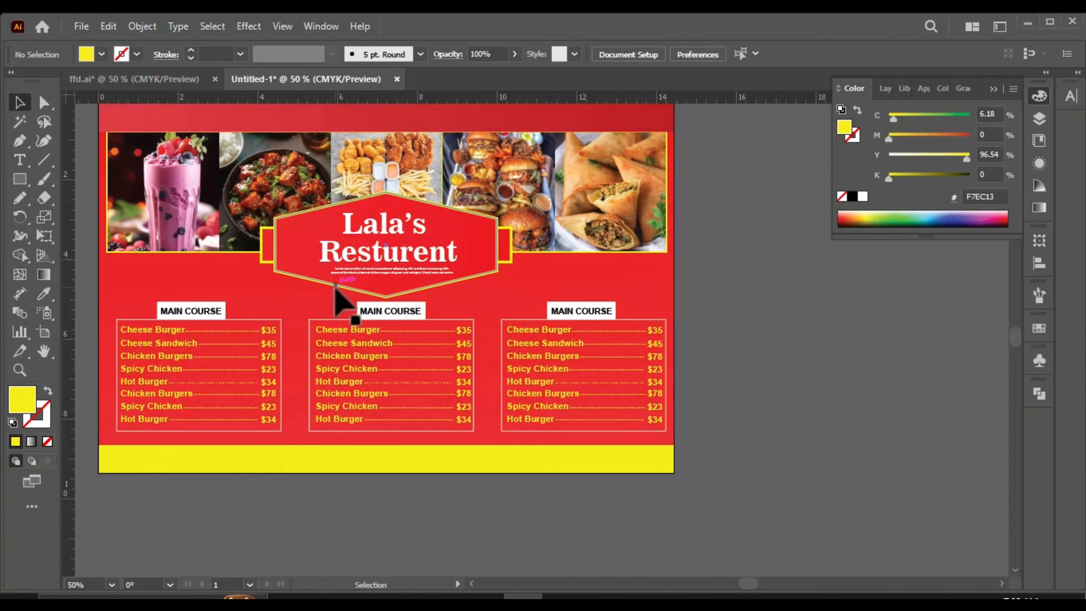
# - Copy the contact details row with its icons from ffd.ai onto the menu's yellow strip and enlarge it across the strip
pyautogui.click(165, 80)
pyautogui.scroll(-2, 338, 381)
pyautogui.scroll(2, 334, 505)
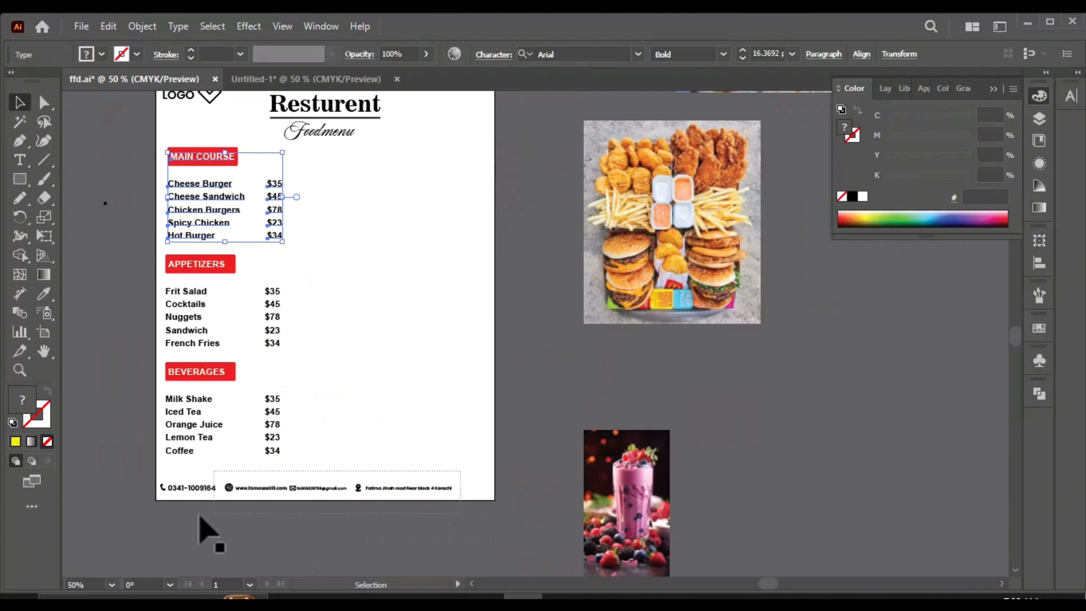
pyautogui.click(202, 487)
pyautogui.moveTo(201, 487); pyautogui.dragTo(283, 494)
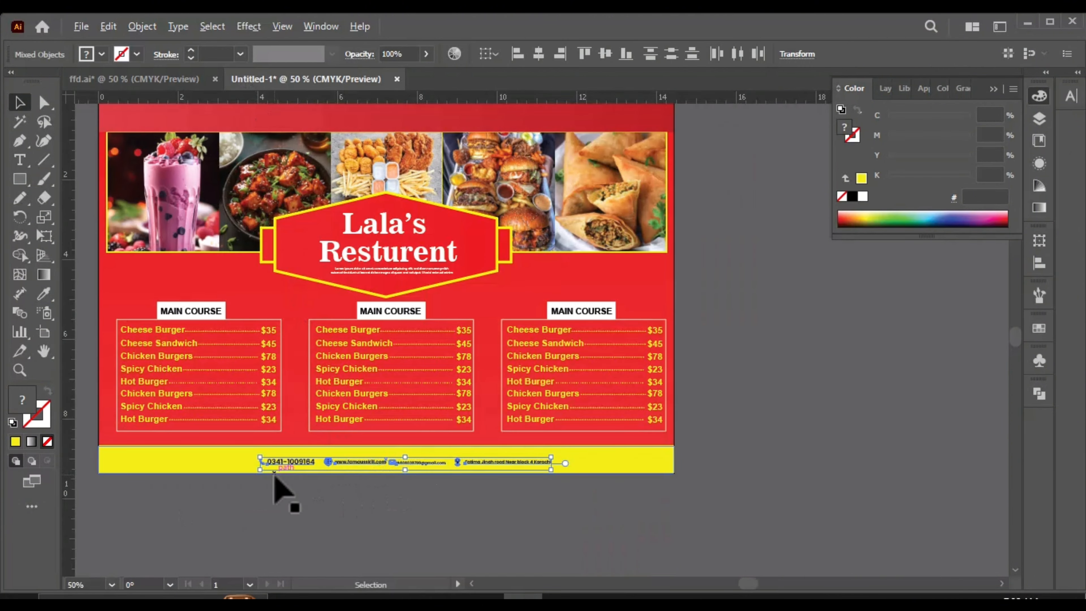
pyautogui.moveTo(257, 458); pyautogui.dragTo(114, 468)
# - Add an area text box with Lorem ipsum placeholder text across the red band above the food photos
pyautogui.hotkey('ctrl', '+')
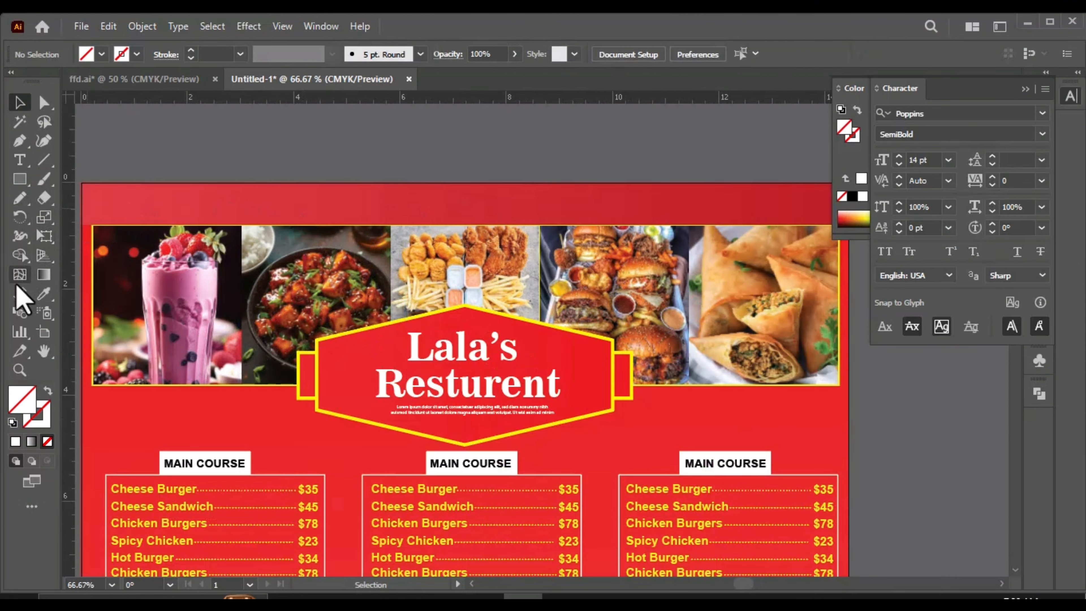
pyautogui.click(19, 159)
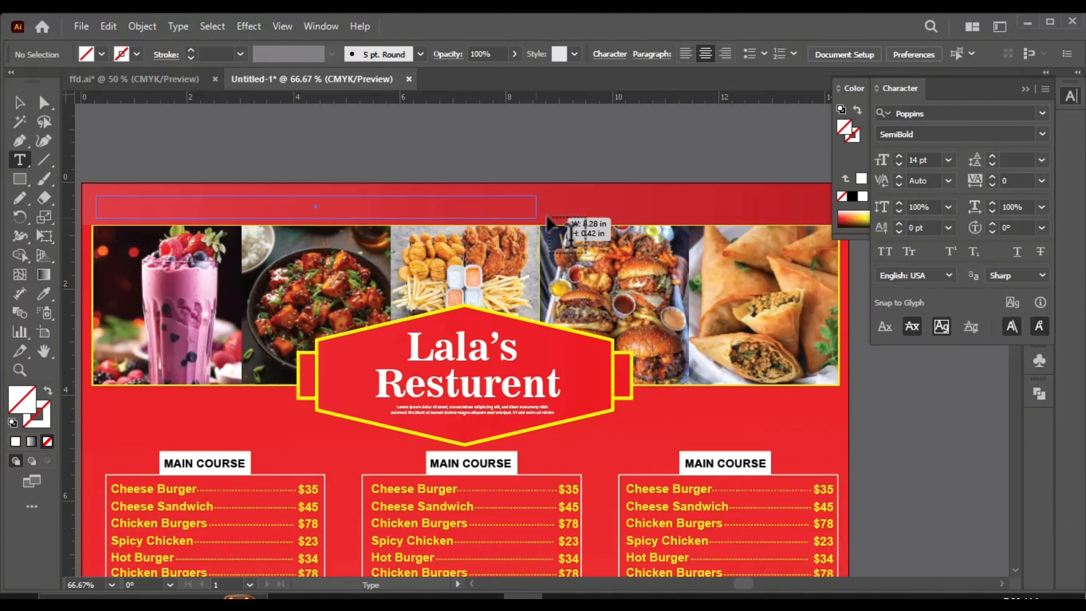
pyautogui.moveTo(825, 219); pyautogui.dragTo(823, 214)
pyautogui.hotkey('ctrl', '-')
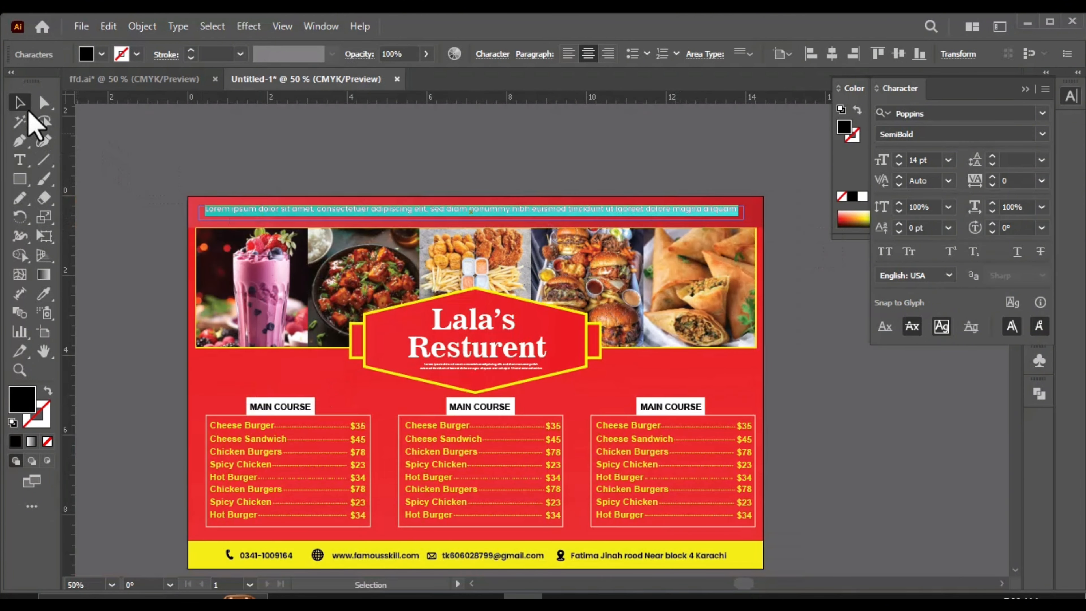
# - Set the font size of the placeholder text above the photos to 21 pt
pyautogui.scroll(2, 434, 210)
pyautogui.click(948, 160)
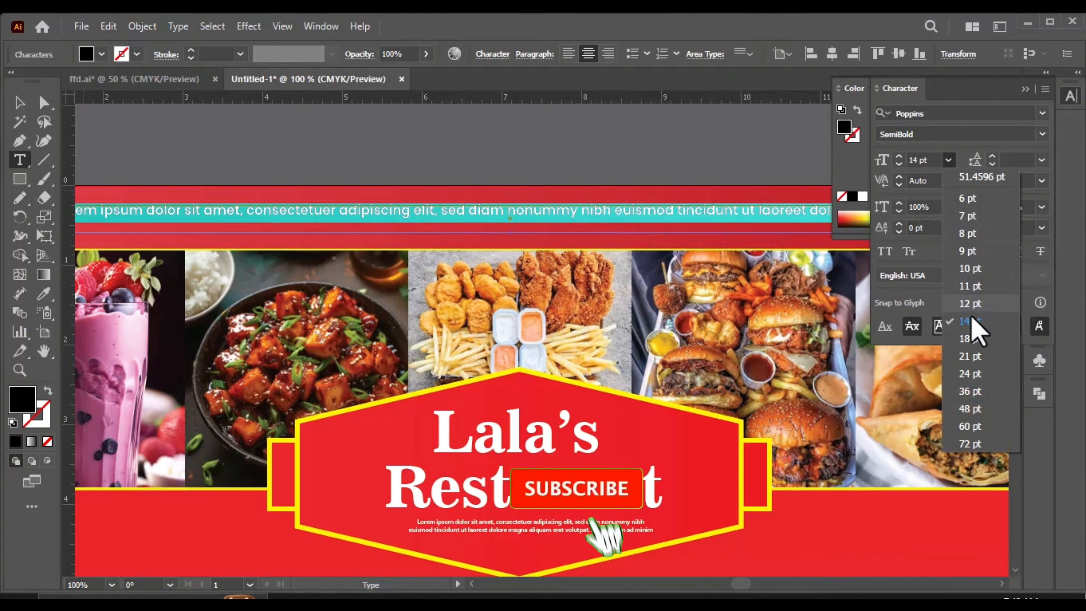
pyautogui.click(972, 363)
pyautogui.scroll(-2, 665, 274)
pyautogui.hotkey('ctrl', '+')
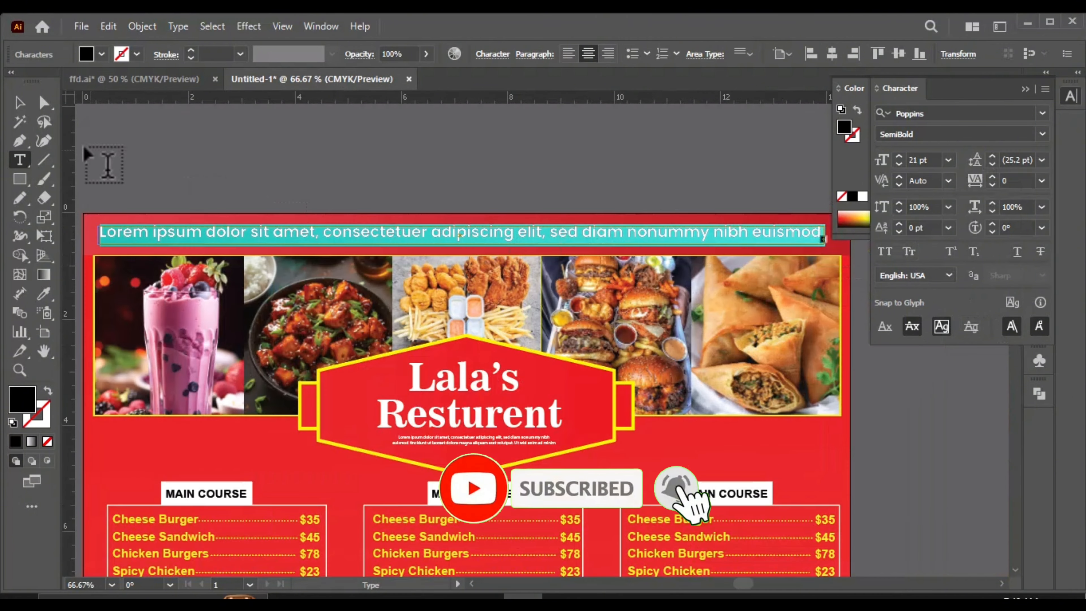
# - Fill the placeholder text above the photos with white and finish editing it
pyautogui.doubleClick(22, 400)
pyautogui.click(478, 136)
pyautogui.hotkey('ctrl', '-')
pyautogui.hotkey('ctrl', '-')
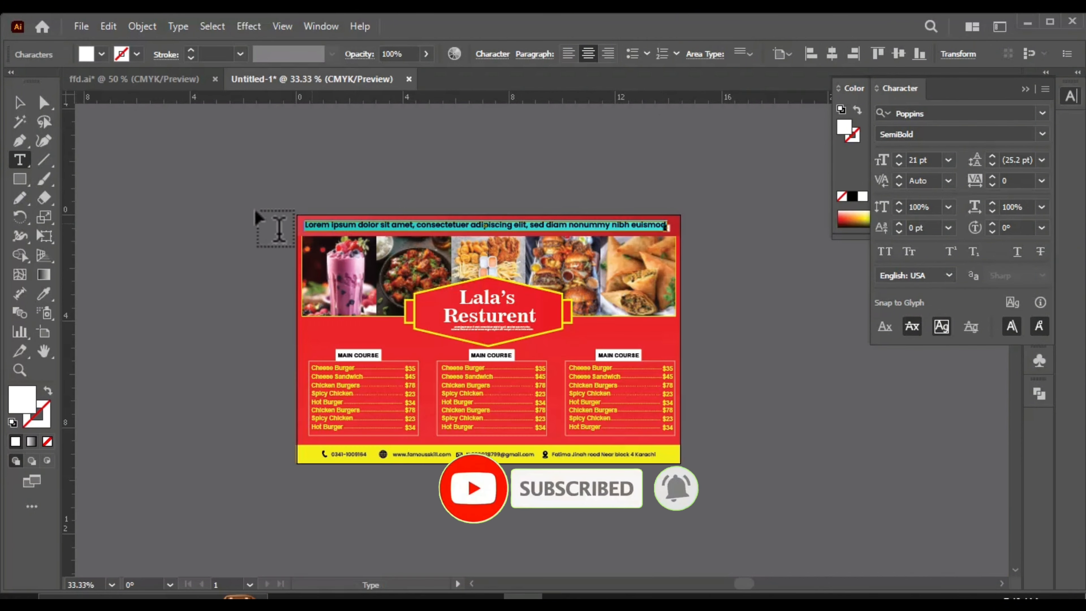
pyautogui.press('Escape')
pyautogui.hotkey('ctrl', 'shift', 'a')
# - Try to widen the placeholder text's frame toward the right edge of the page
pyautogui.scroll(5, 763, 315)
pyautogui.click(710, 233)
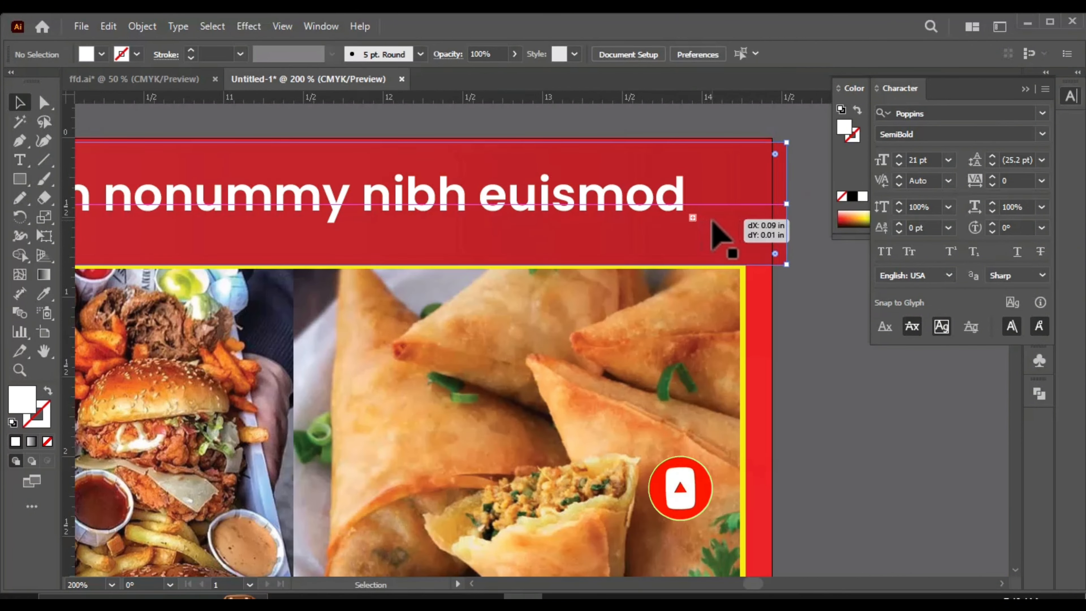
pyautogui.click(696, 222)
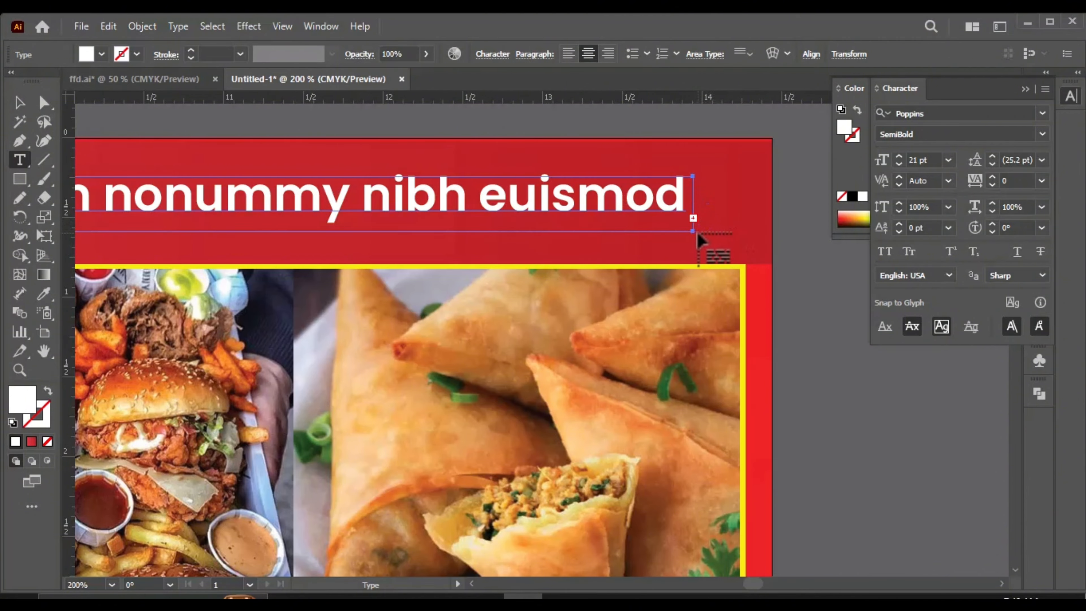
pyautogui.press('v')
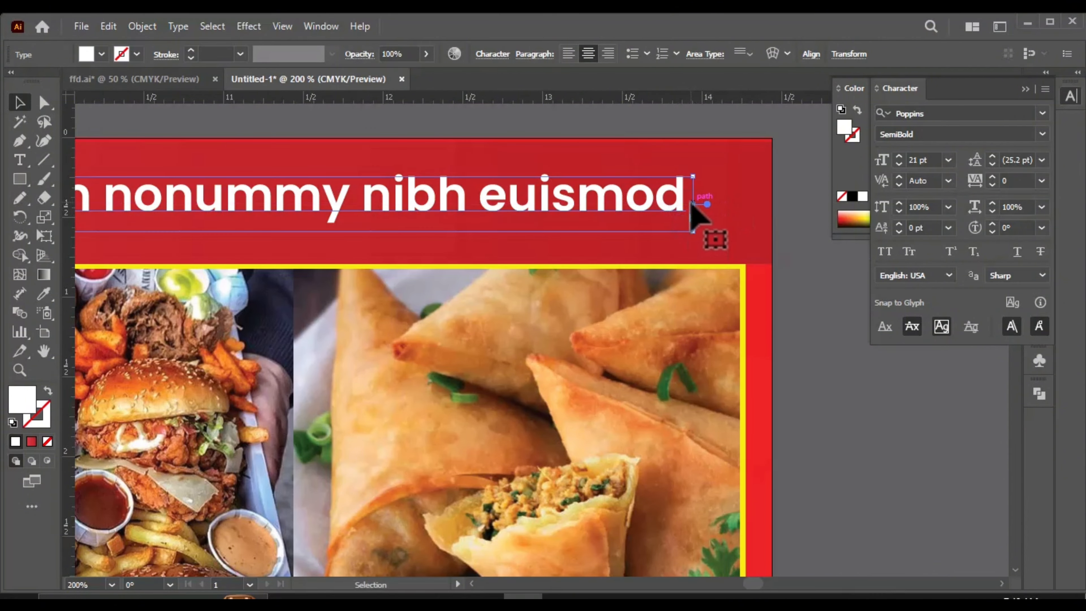
pyautogui.moveTo(693, 205); pyautogui.dragTo(727, 206)
pyautogui.scroll(-5, 658, 233)
pyautogui.click(171, 168)
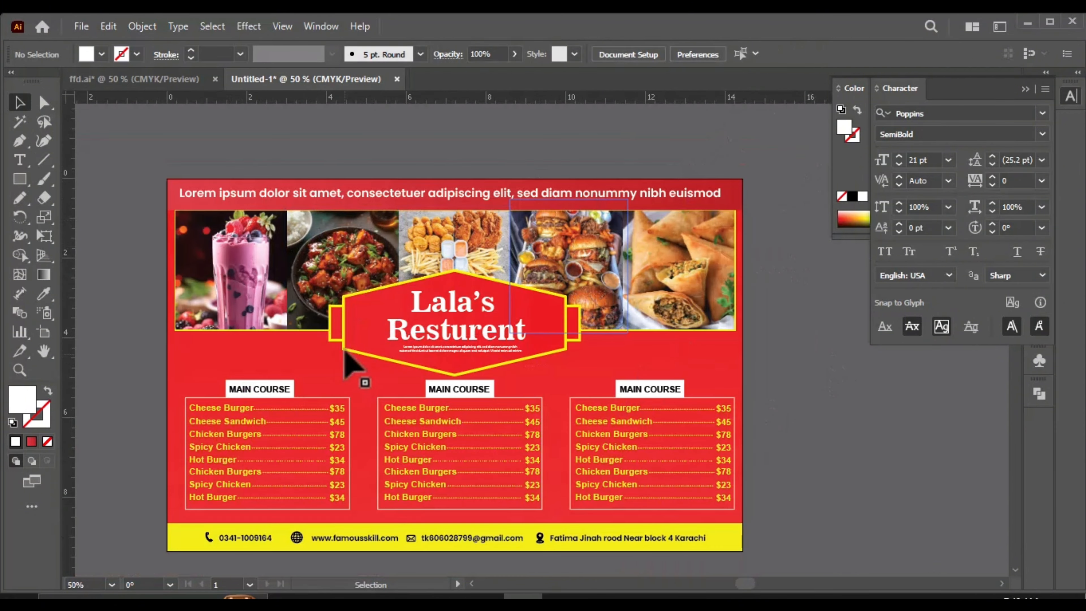